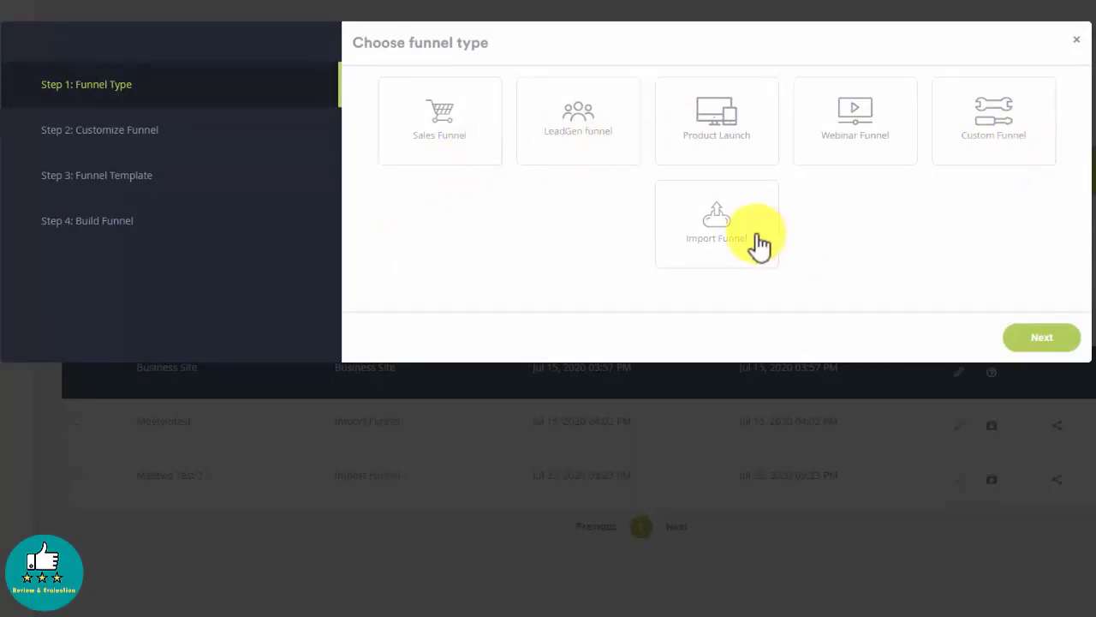
Step: Start a Sales Funnel and accept the default presell, upsell, downsell, thank-you and checkout pages
left_click(456, 159)
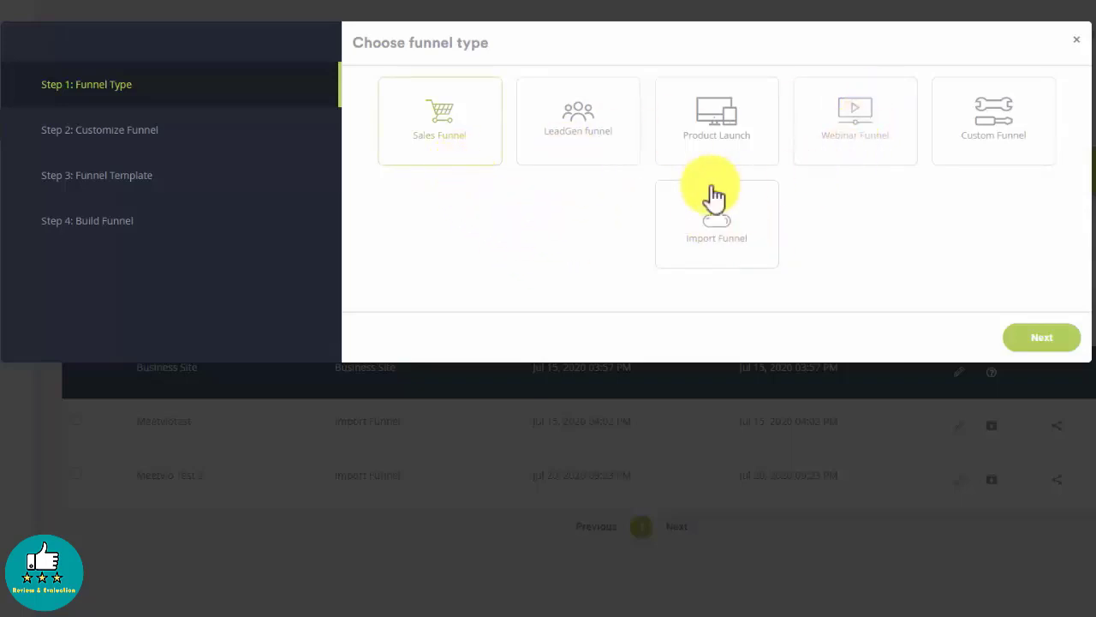
left_click(1052, 343)
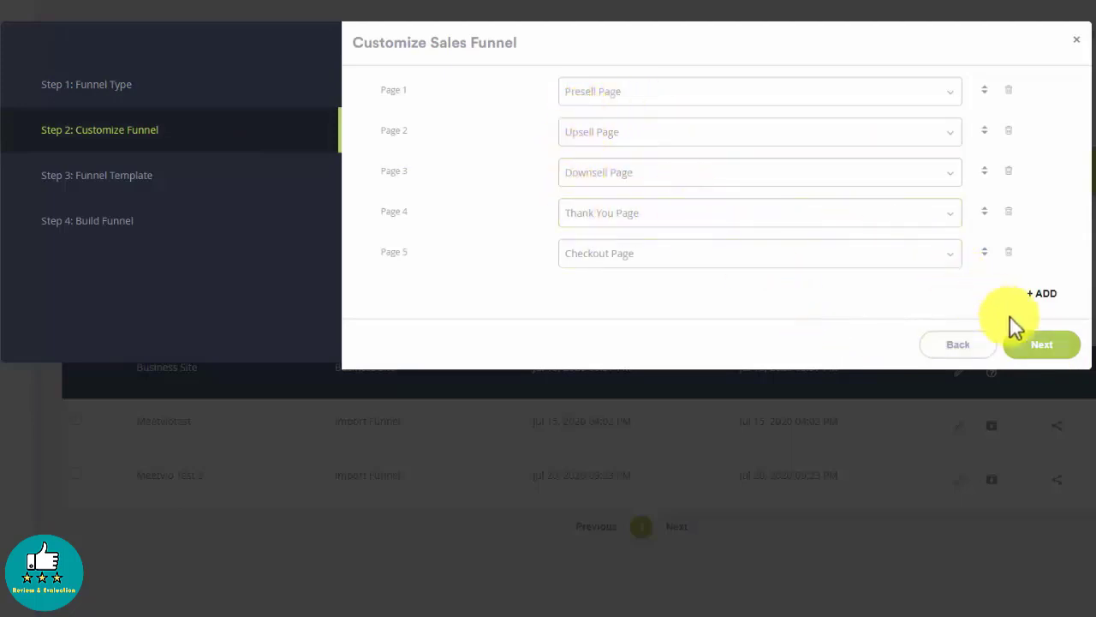
left_click(1045, 346)
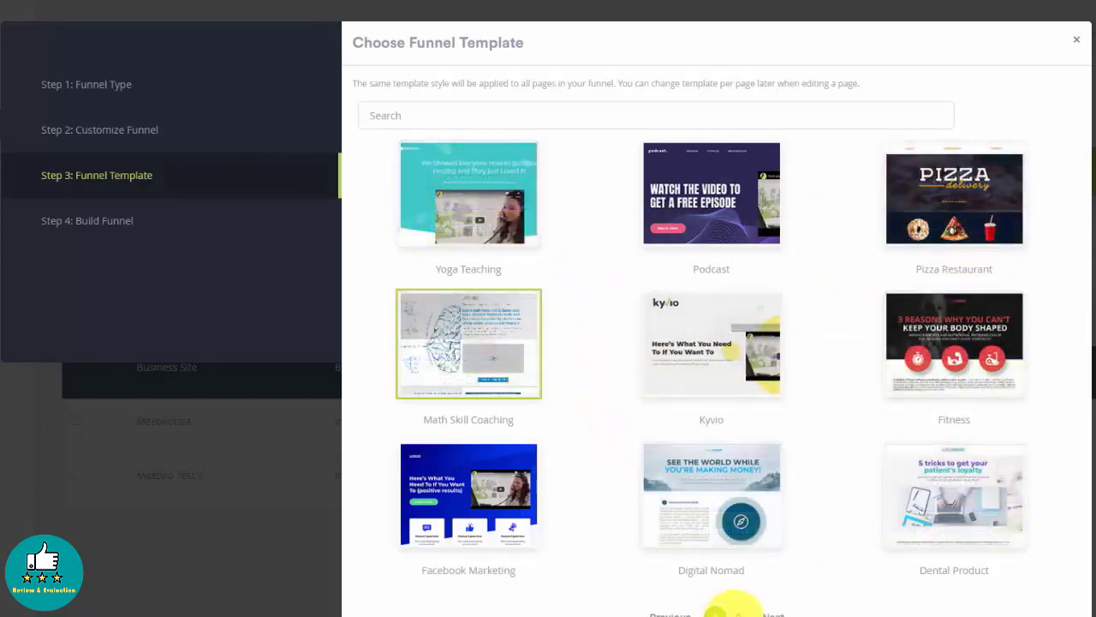
Step: Browse the funnel templates and apply the Math Skill Coaching template
left_click(737, 614)
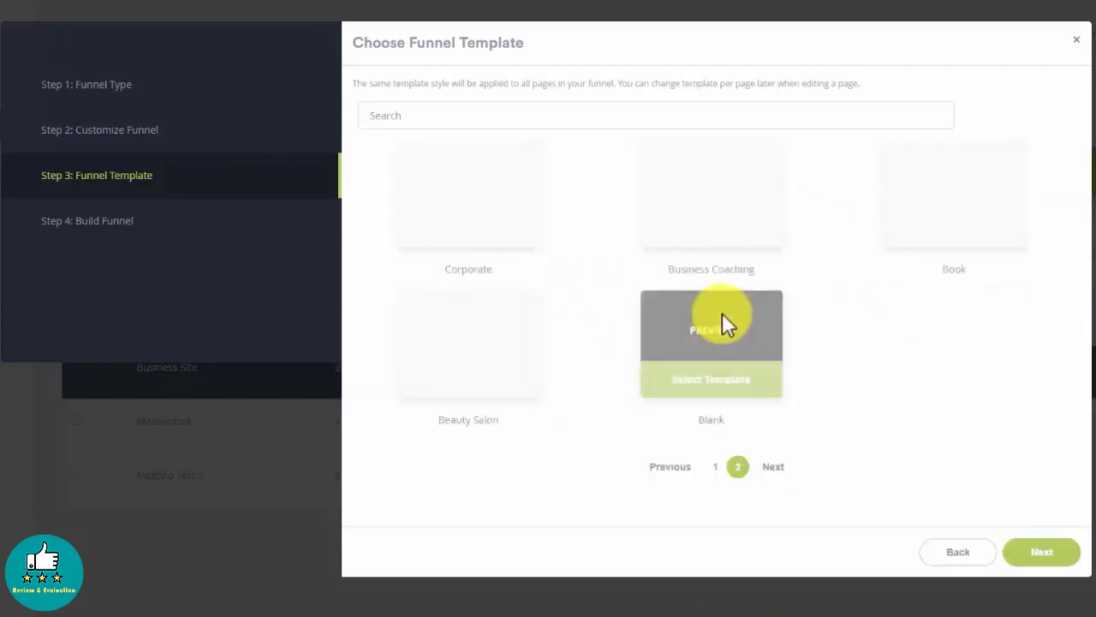
left_click(716, 466)
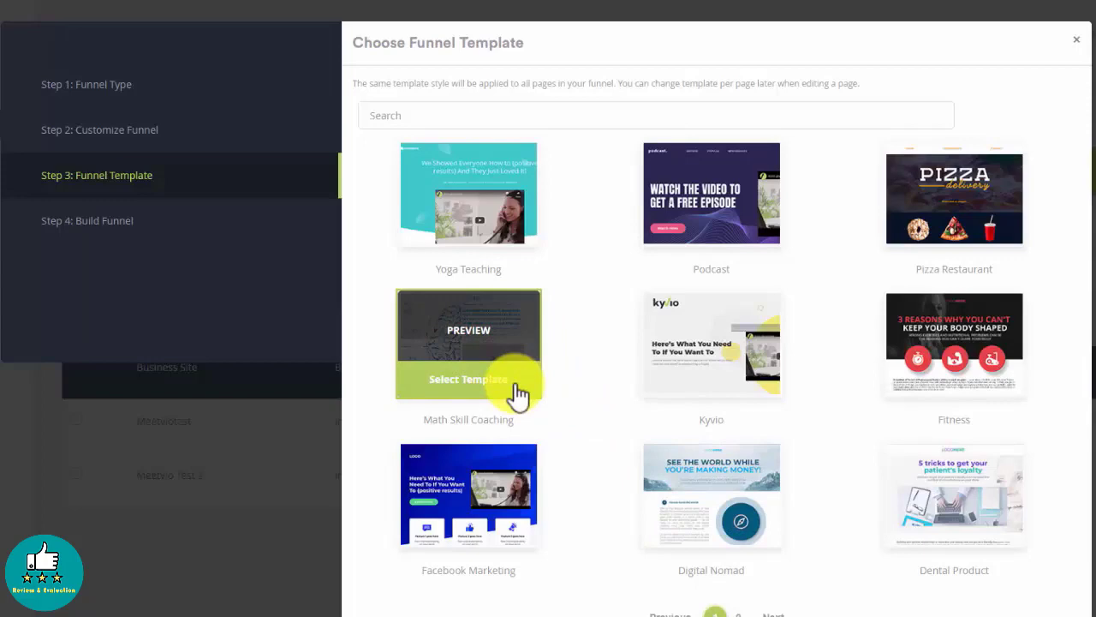
left_click(514, 389)
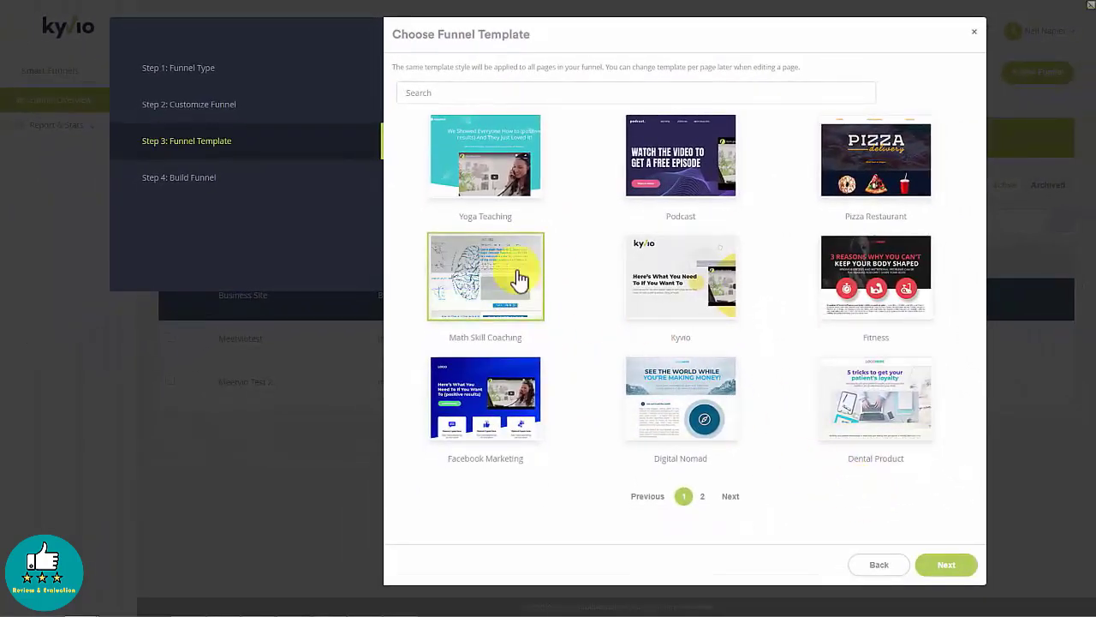
left_click(942, 568)
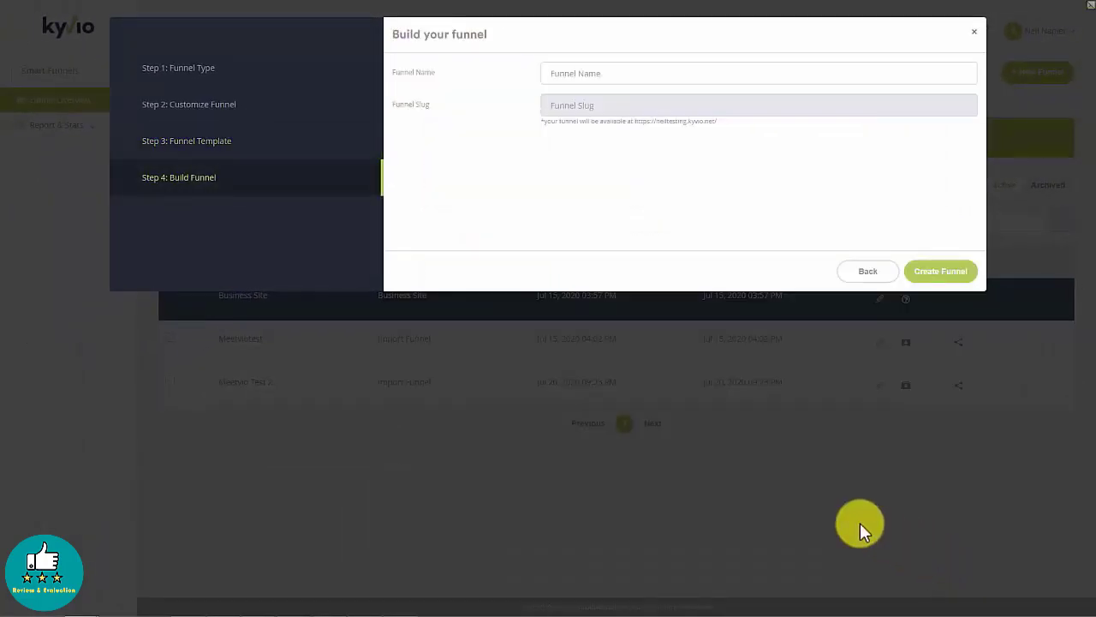
Step: Name the funnel "Math Teachers" and create it
left_click(571, 74)
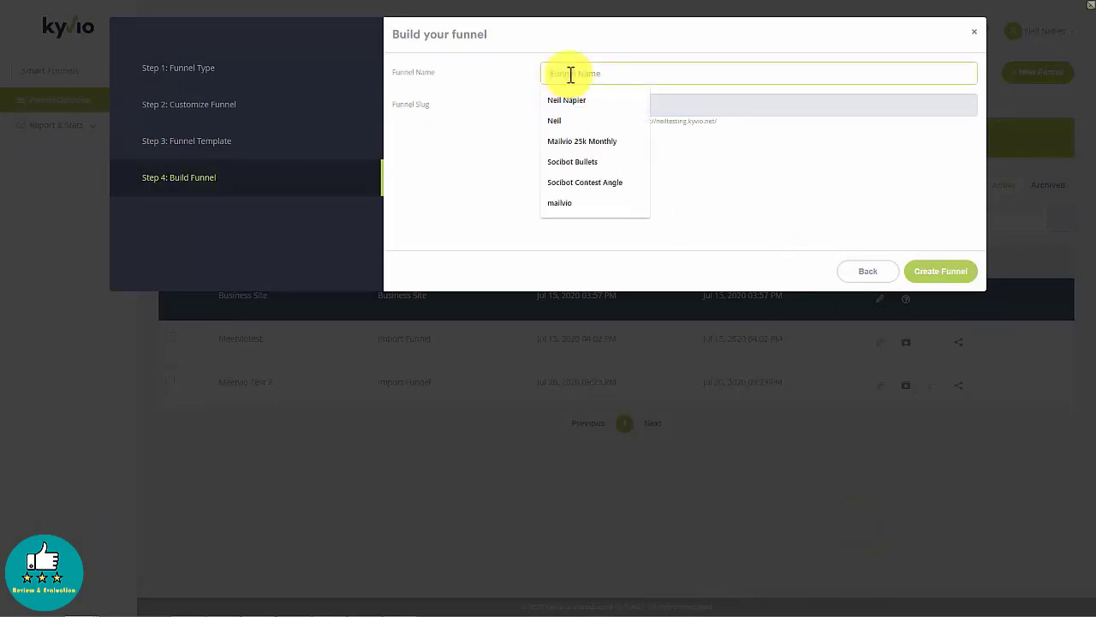
type("Math Teachers")
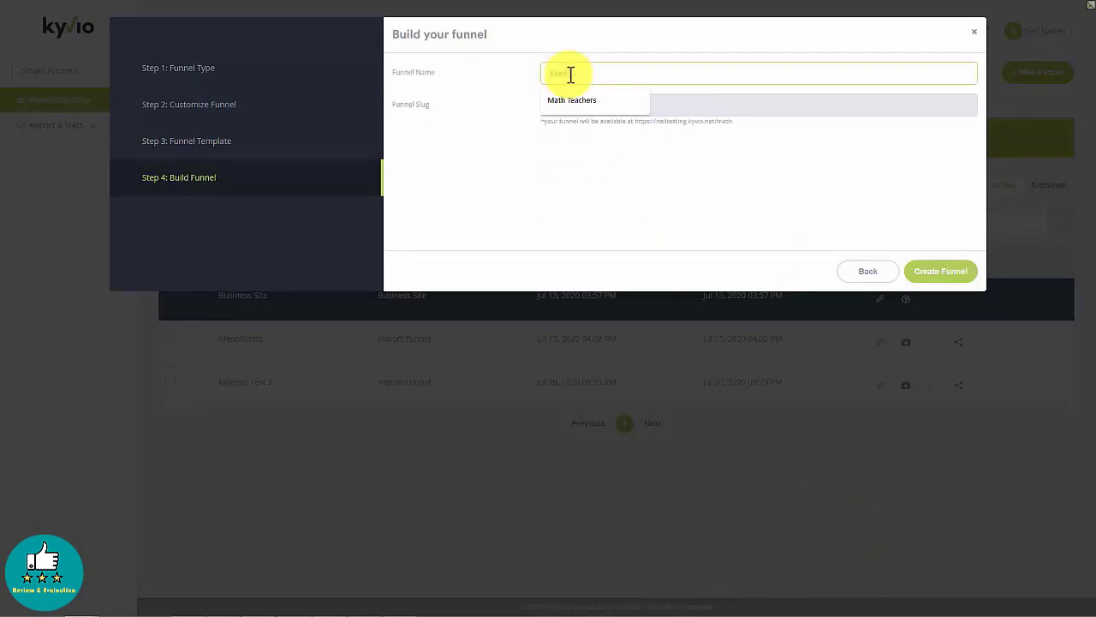
left_click(932, 272)
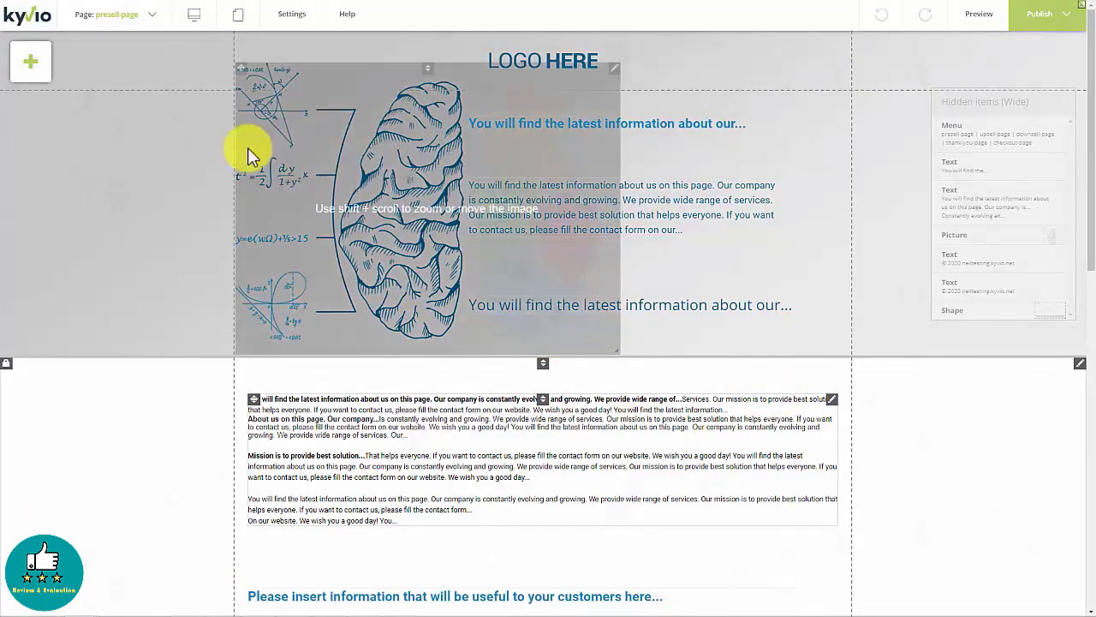
Step: Switch the editor to upsell-page and look through its sections
left_click(150, 16)
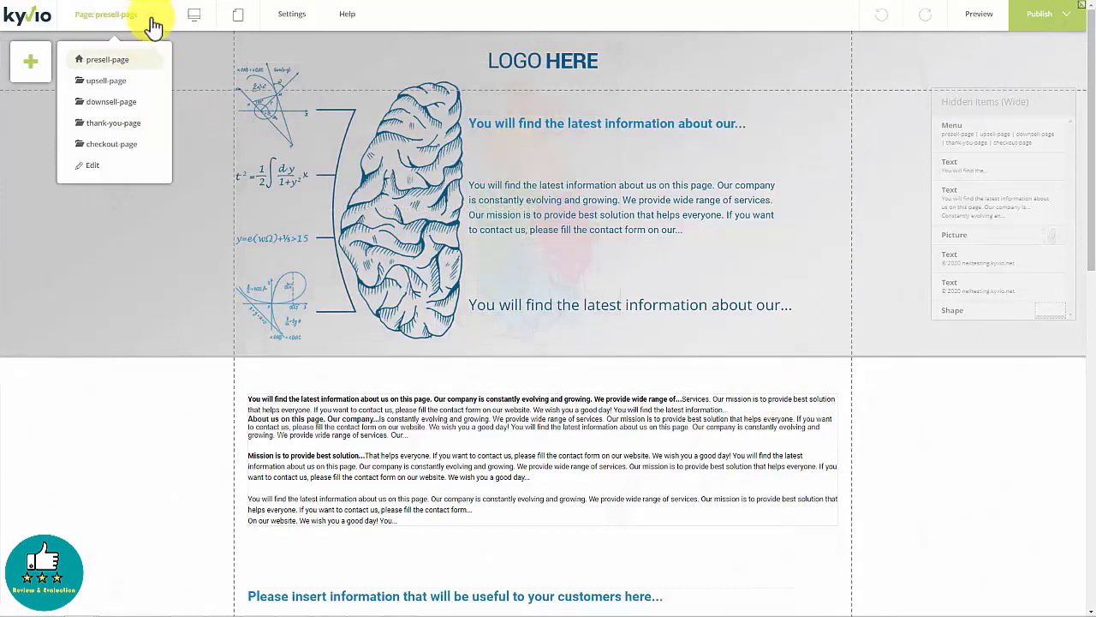
left_click(126, 85)
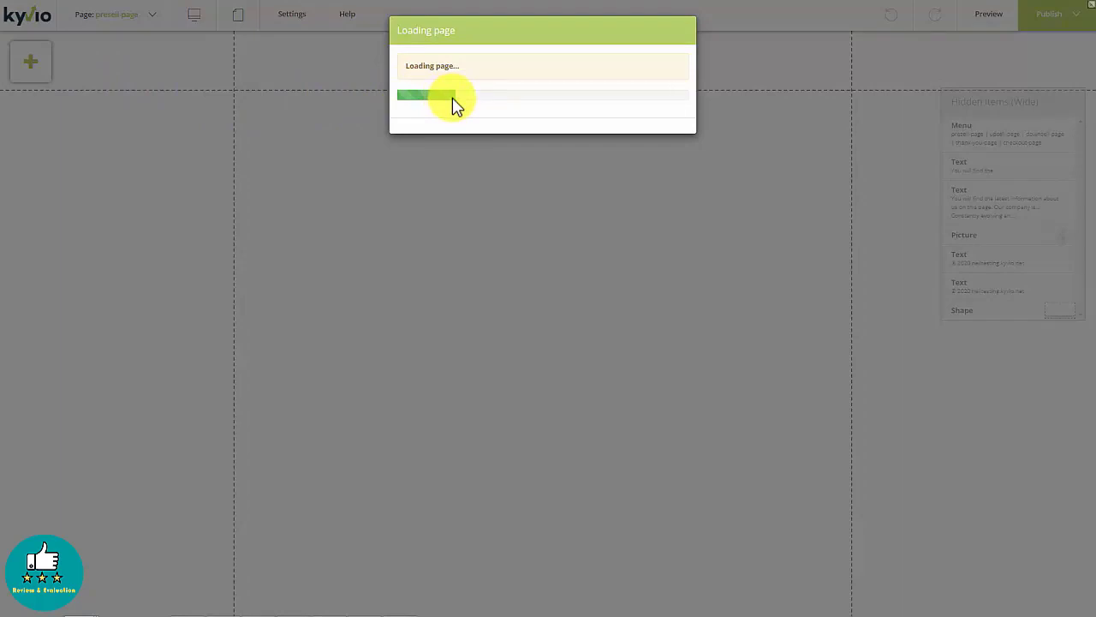
scroll(406, 416, "down", 10)
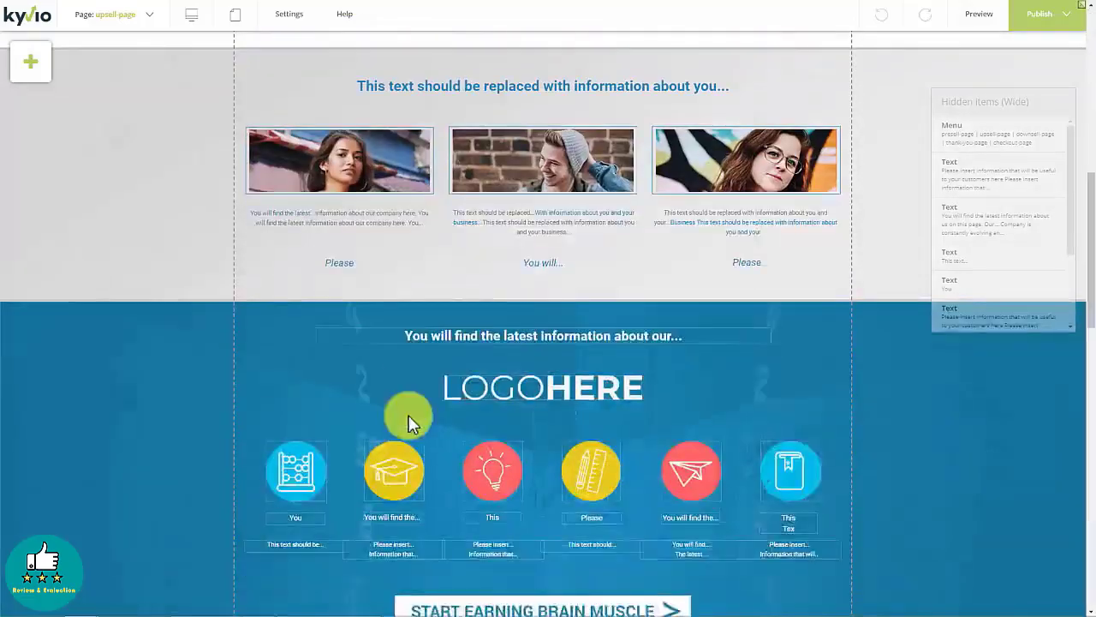
scroll(412, 421, "up", 10)
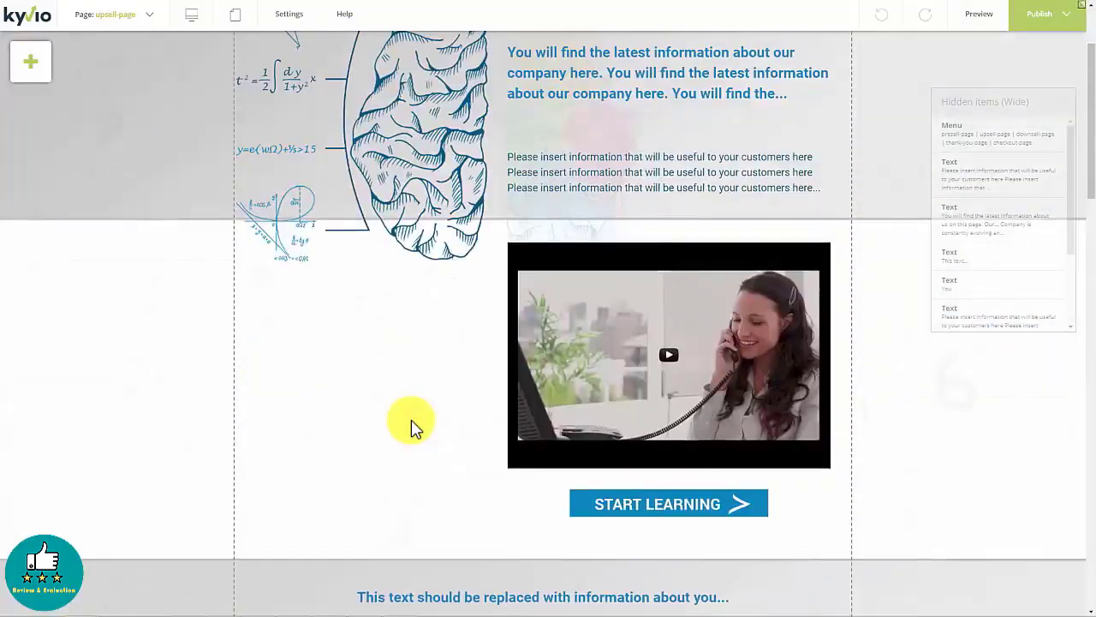
left_click(133, 17)
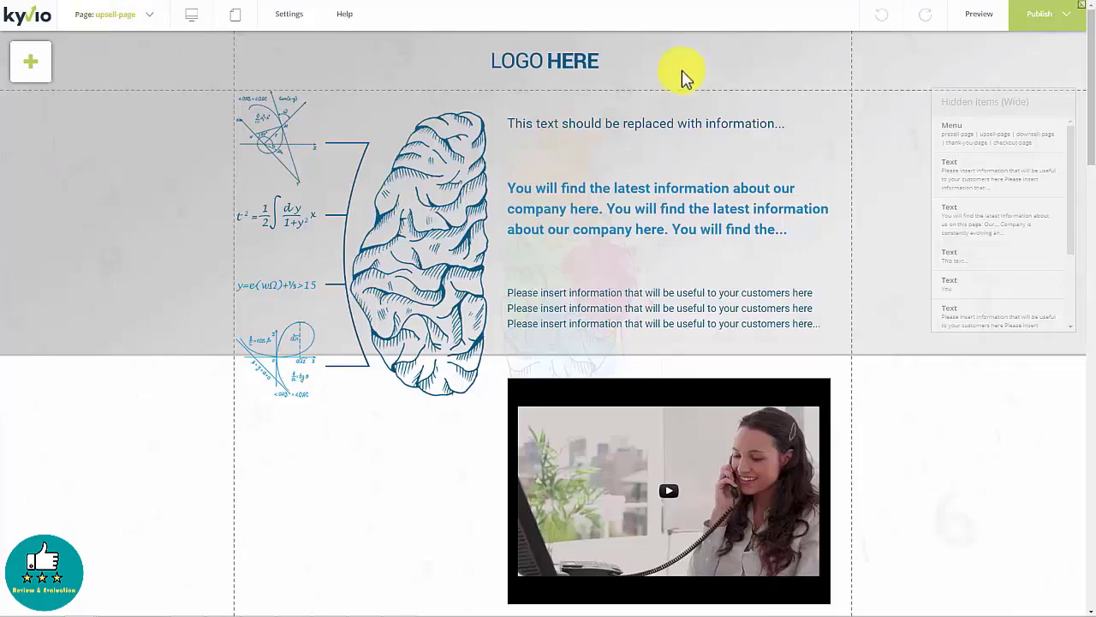
scroll(548, 210, "down", 4)
scroll(551, 215, "up", 4)
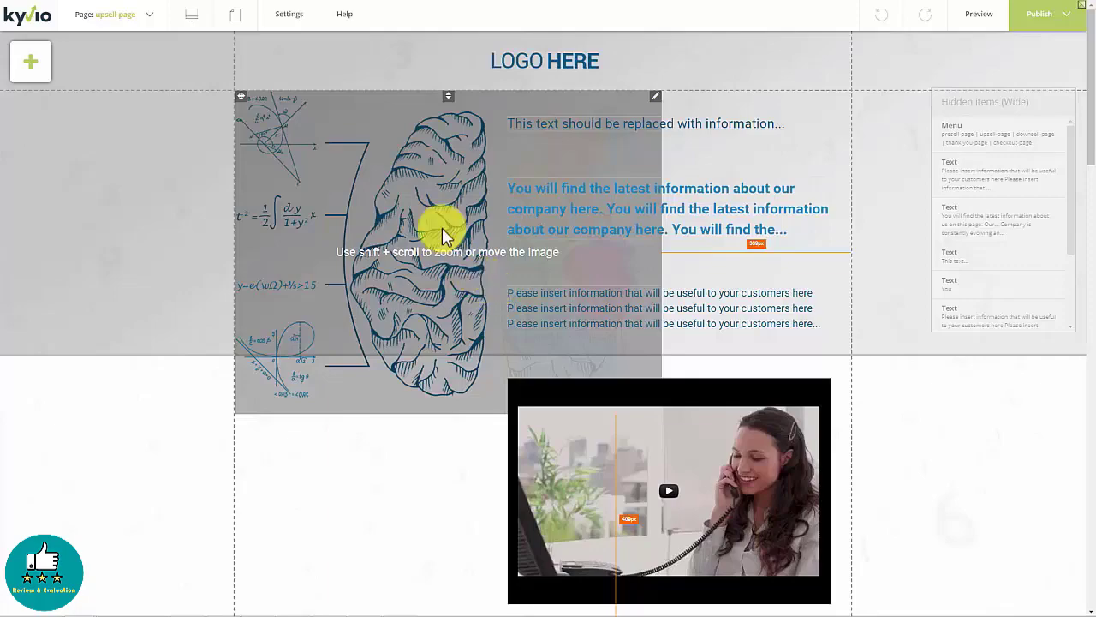
Step: Shrink the brain illustration proportionally so it fits inside the grey header section
left_click_drag(477, 242, 435, 216)
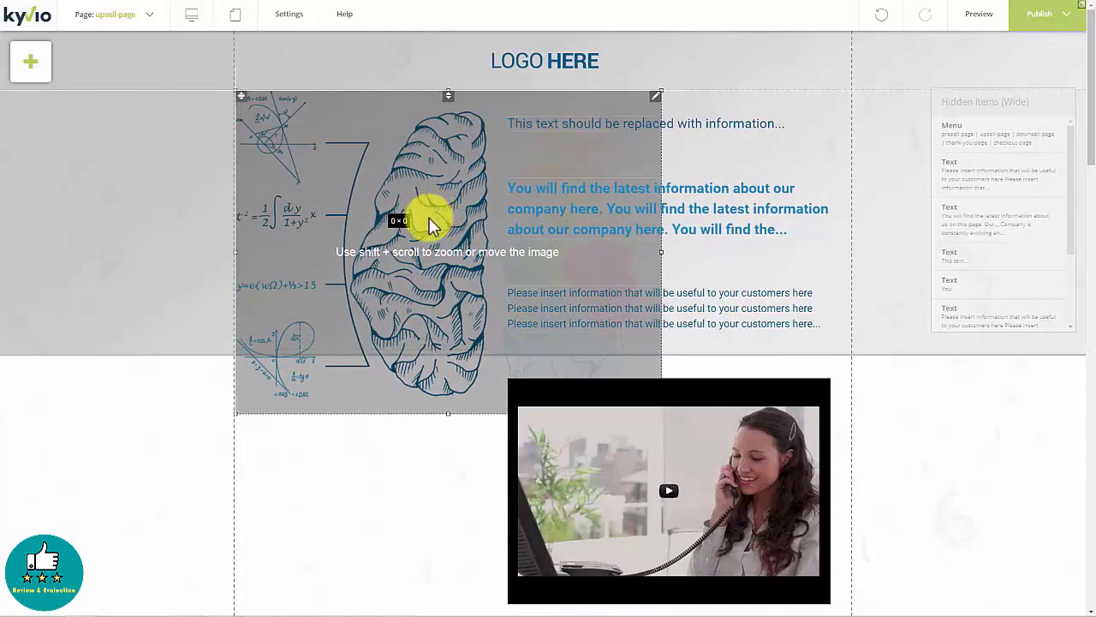
left_click(417, 232)
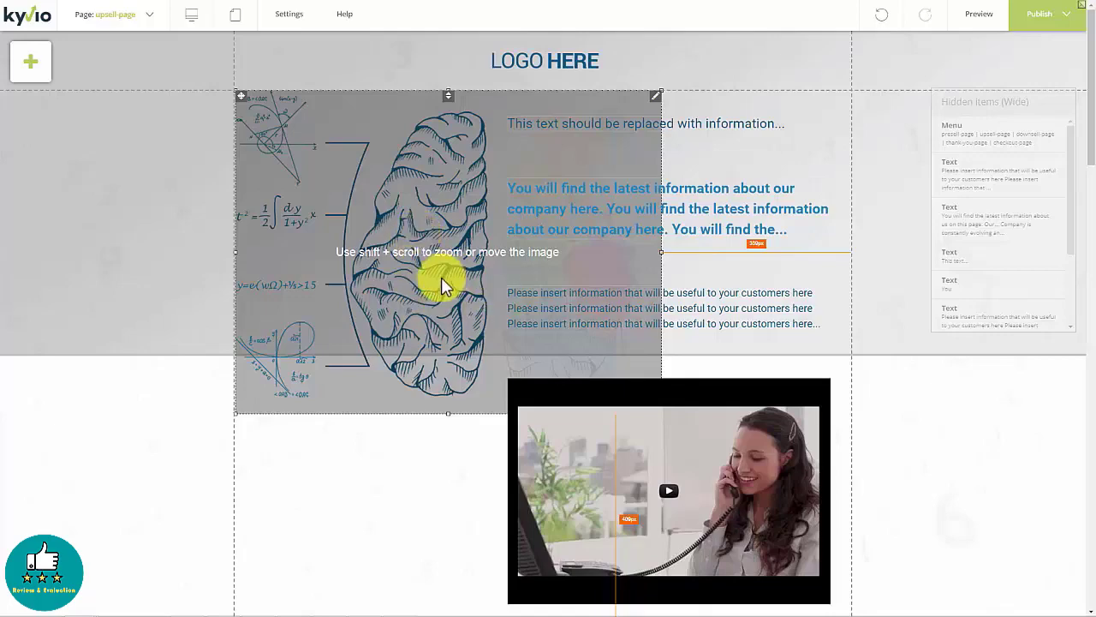
mouse_move(382, 275)
left_mouse_down()
mouse_move(425, 266)
mouse_move(382, 274)
left_mouse_up()
left_click_drag(236, 417, 351, 310)
left_click_drag(451, 249, 355, 249)
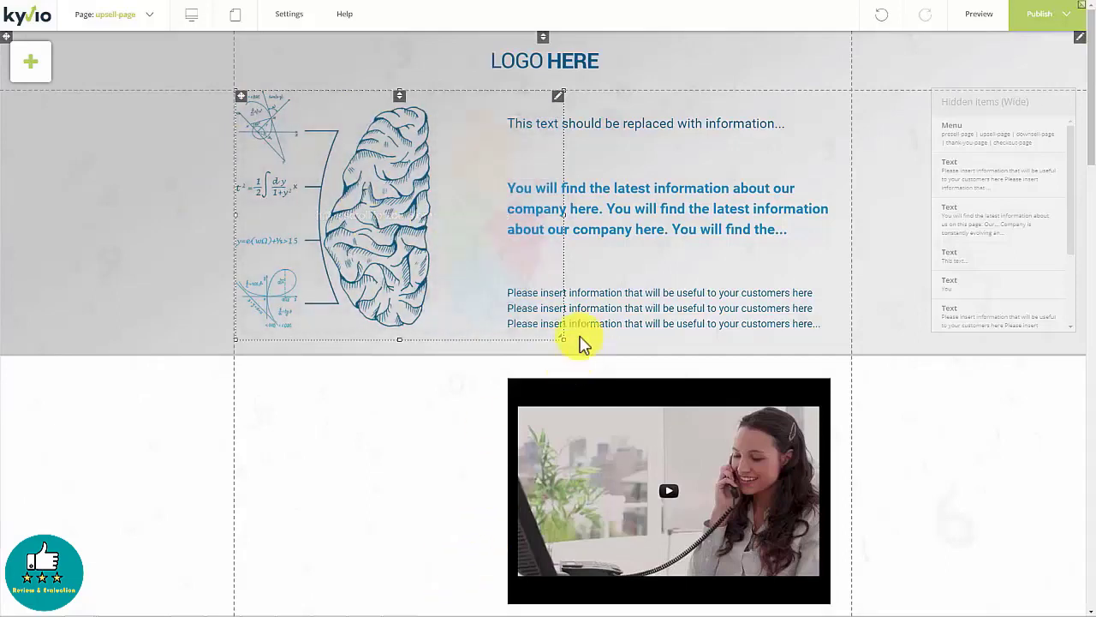
Step: Change the style of the header text "This text should be replaced with information..." to Heading 2
left_click(632, 133)
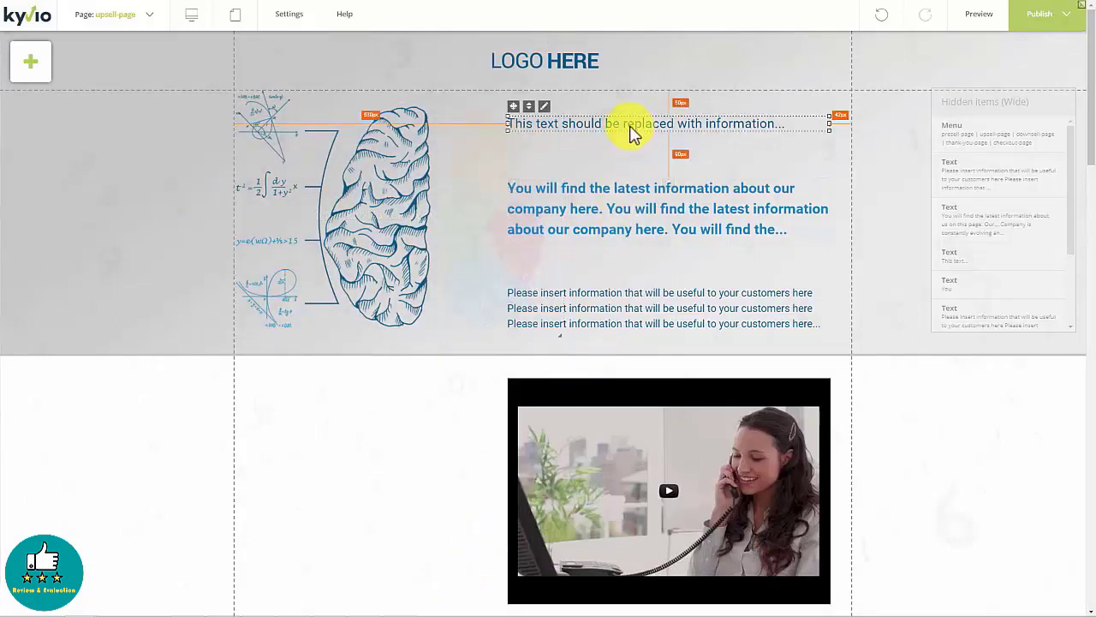
right_click(547, 118)
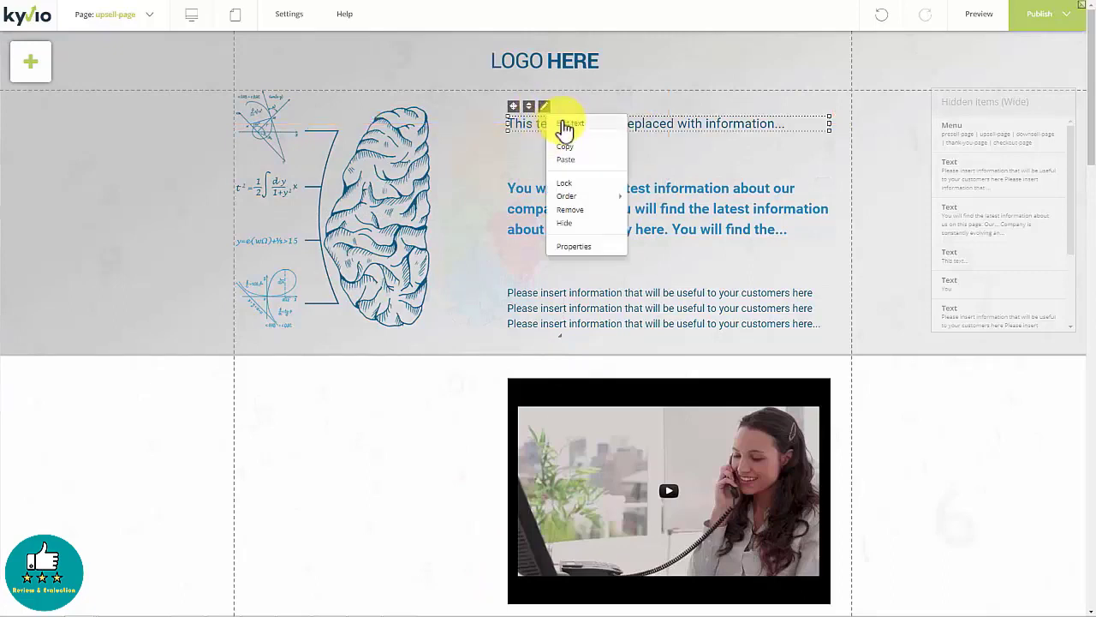
left_click(567, 125)
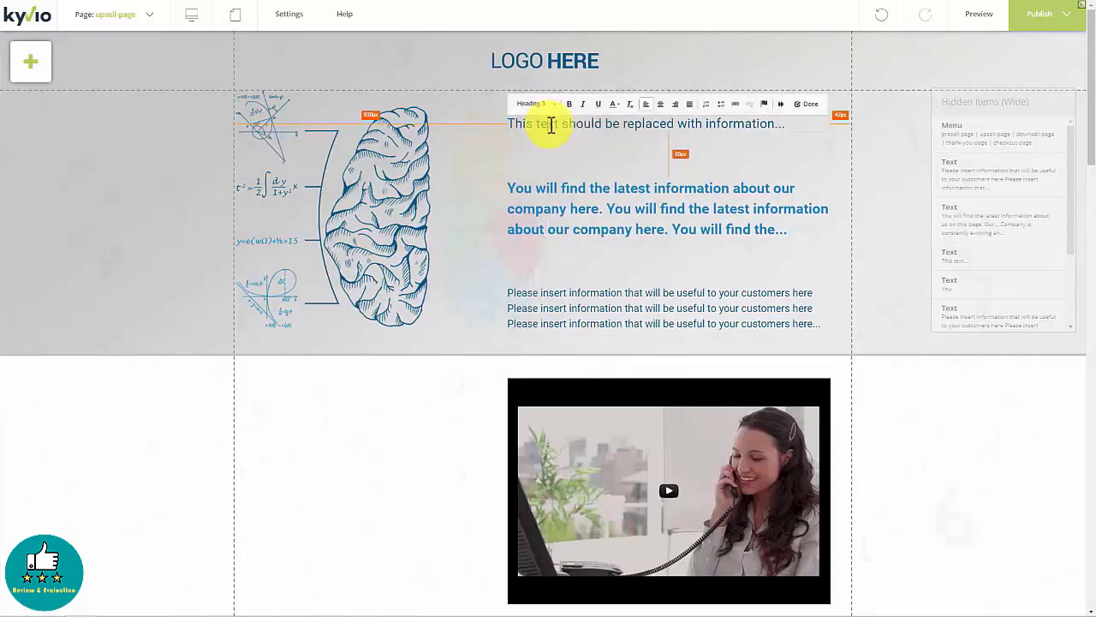
left_click_drag(514, 124, 710, 115)
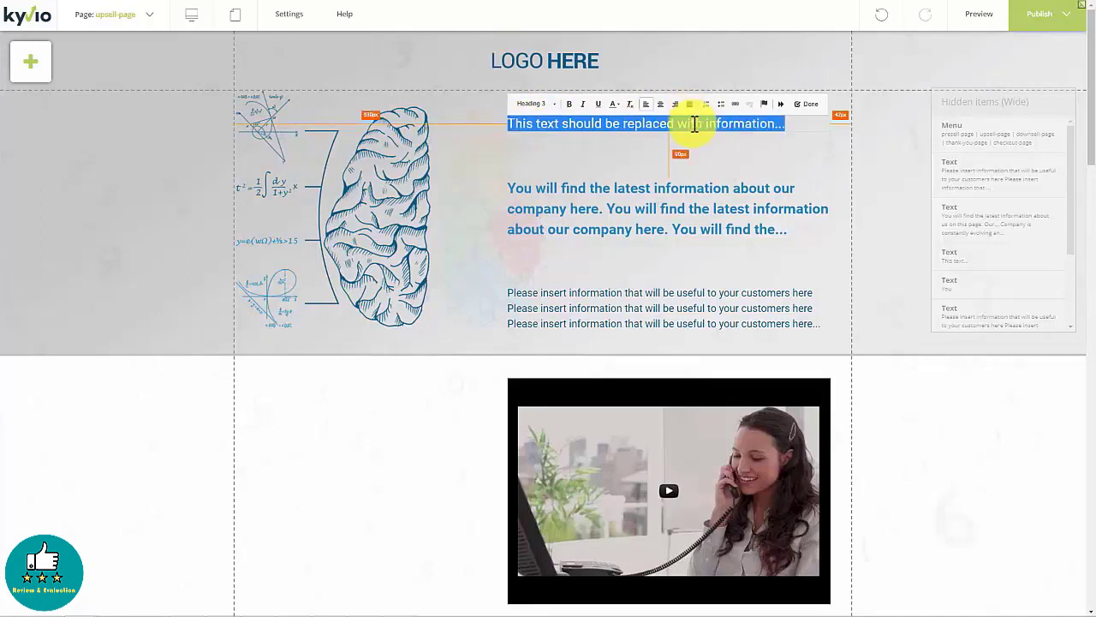
left_click(555, 105)
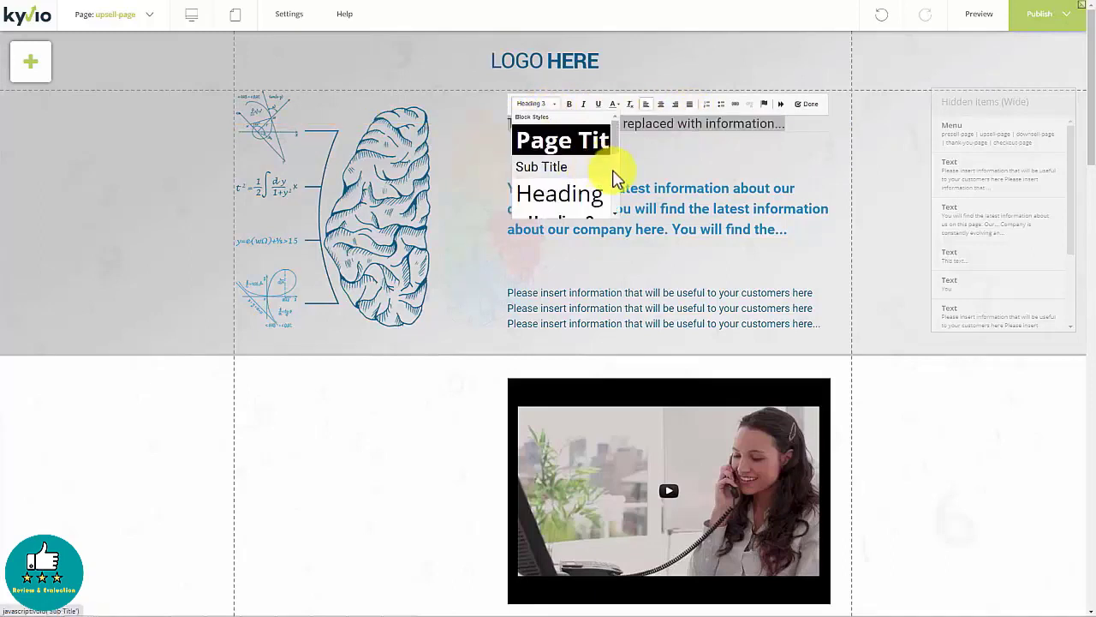
scroll(616, 177, "down", 3)
scroll(615, 167, "up", 1)
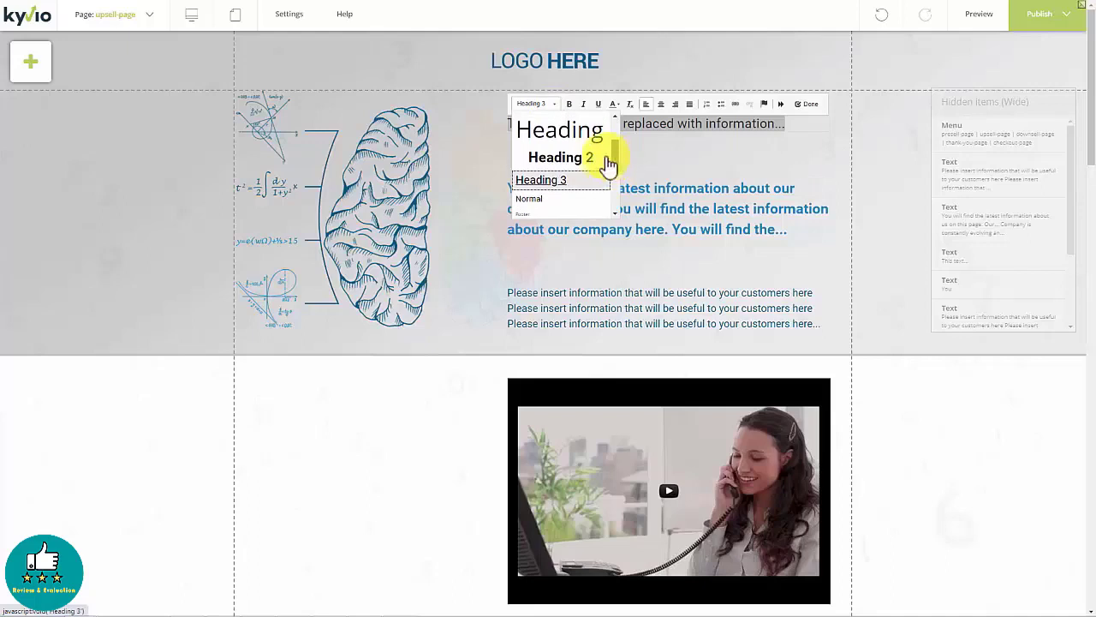
left_click(592, 164)
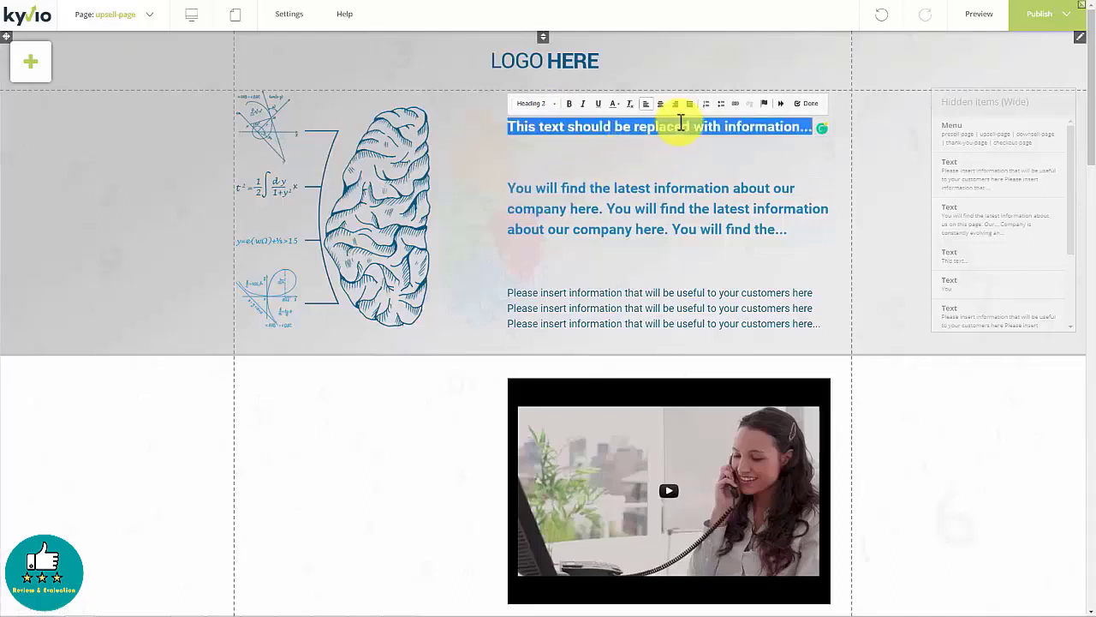
left_click(806, 106)
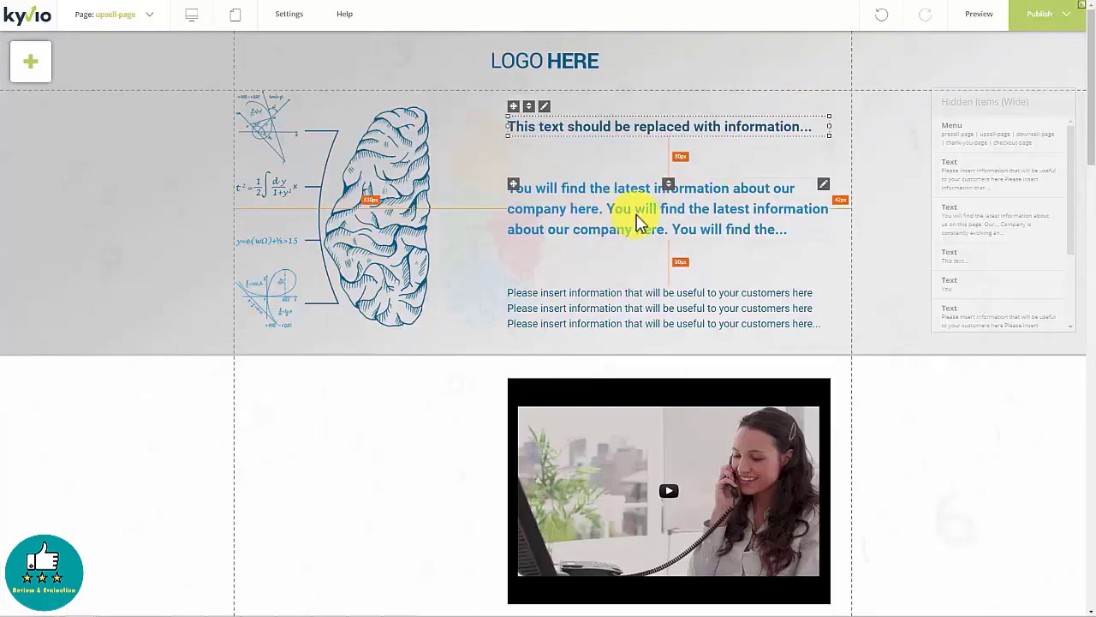
Step: Move the three-line bold blue paragraph slightly up, closer to the heading above it
mouse_move(638, 222)
left_mouse_down()
mouse_move(631, 200)
mouse_move(635, 216)
left_mouse_up()
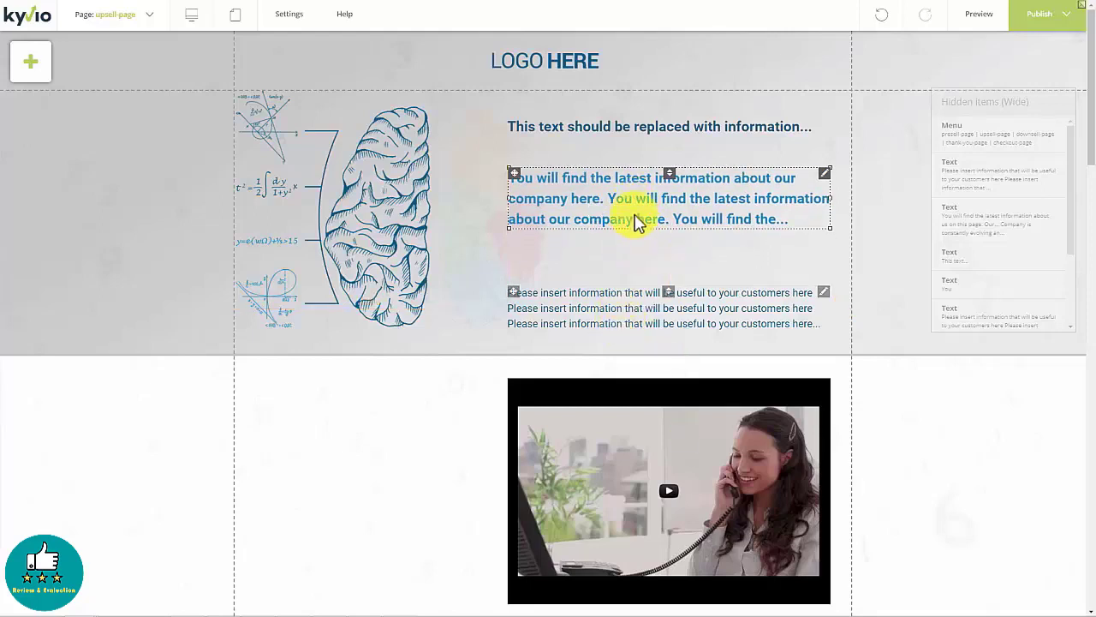
mouse_move(625, 314)
left_mouse_down()
mouse_move(625, 299)
mouse_move(627, 320)
left_mouse_up()
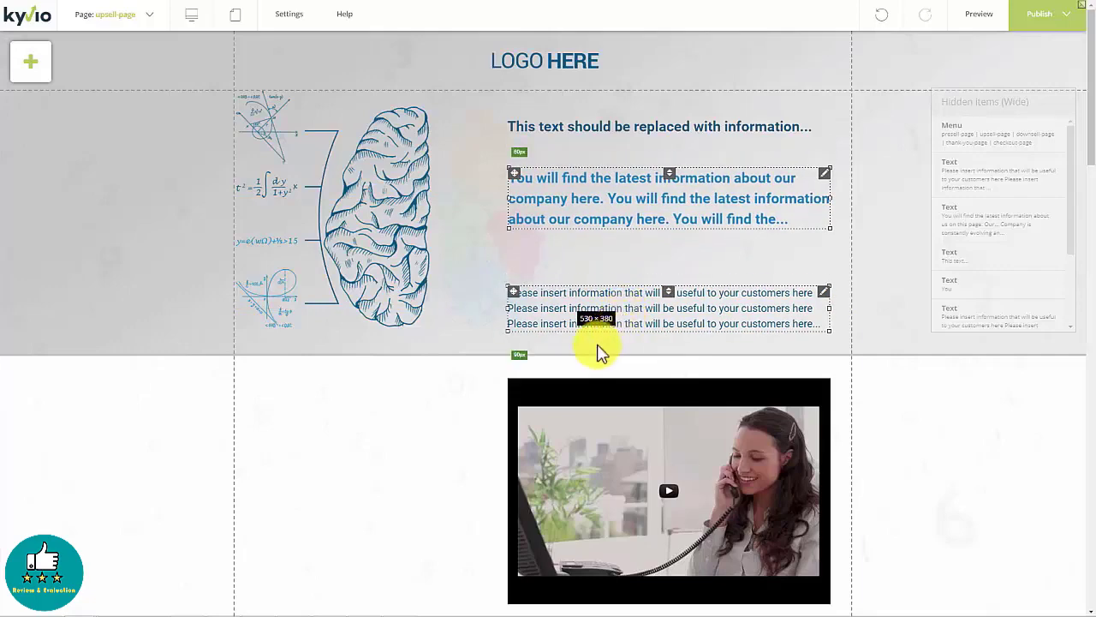
scroll(550, 368, "down", 6)
scroll(589, 316, "up", 6)
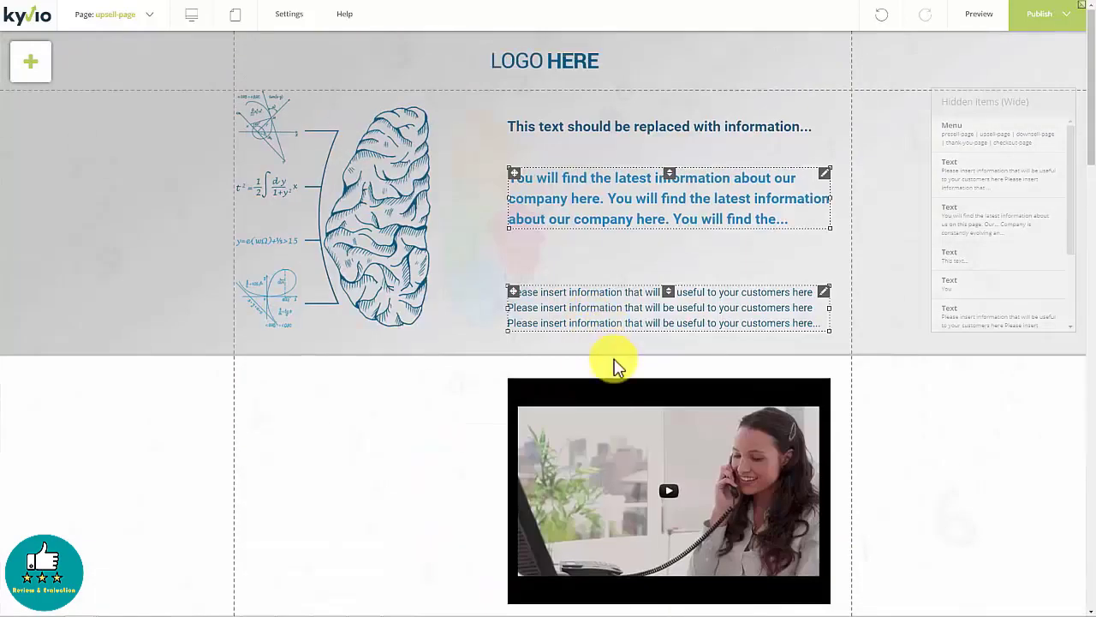
Step: Centre the video and the START LEARNING button horizontally in the white section
middle_click(861, 411)
middle_click(865, 417)
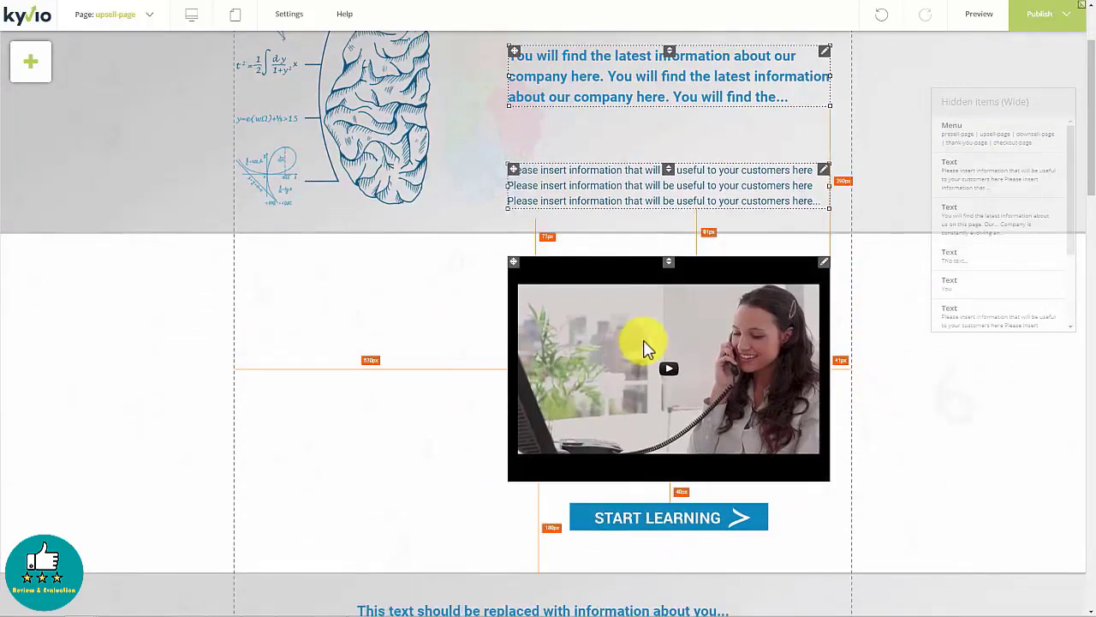
left_click_drag(642, 342, 522, 348)
left_click_drag(607, 519, 495, 518)
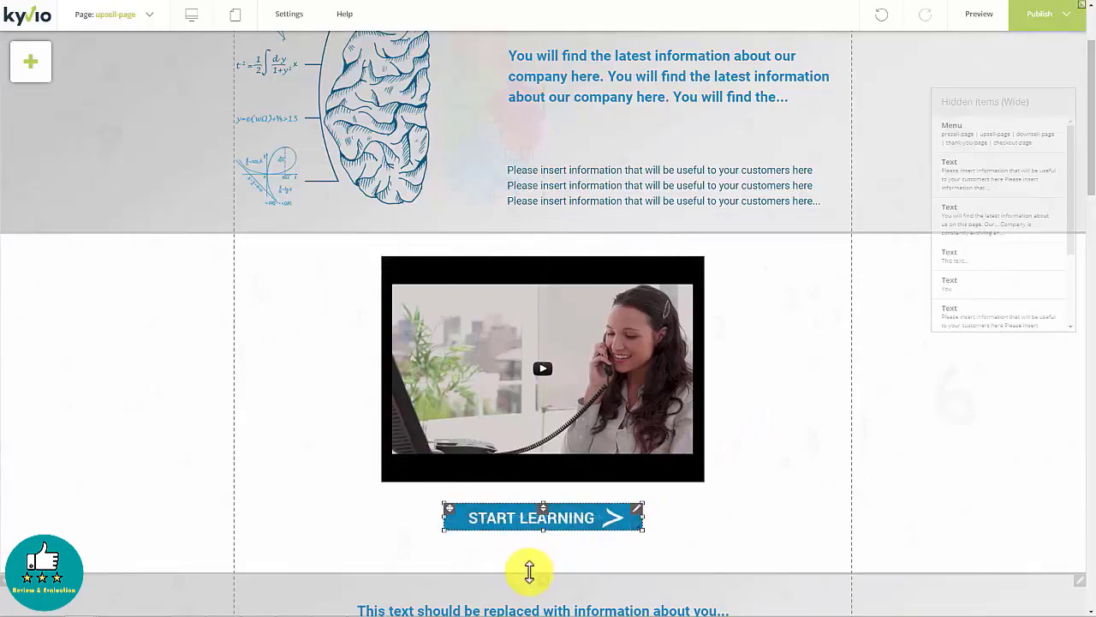
Step: Extend the top of the grey three-photo section towards the START LEARNING button, and nudge the section with its contents up ten increments
left_click_drag(543, 567, 543, 552)
scroll(541, 553, "down", 4)
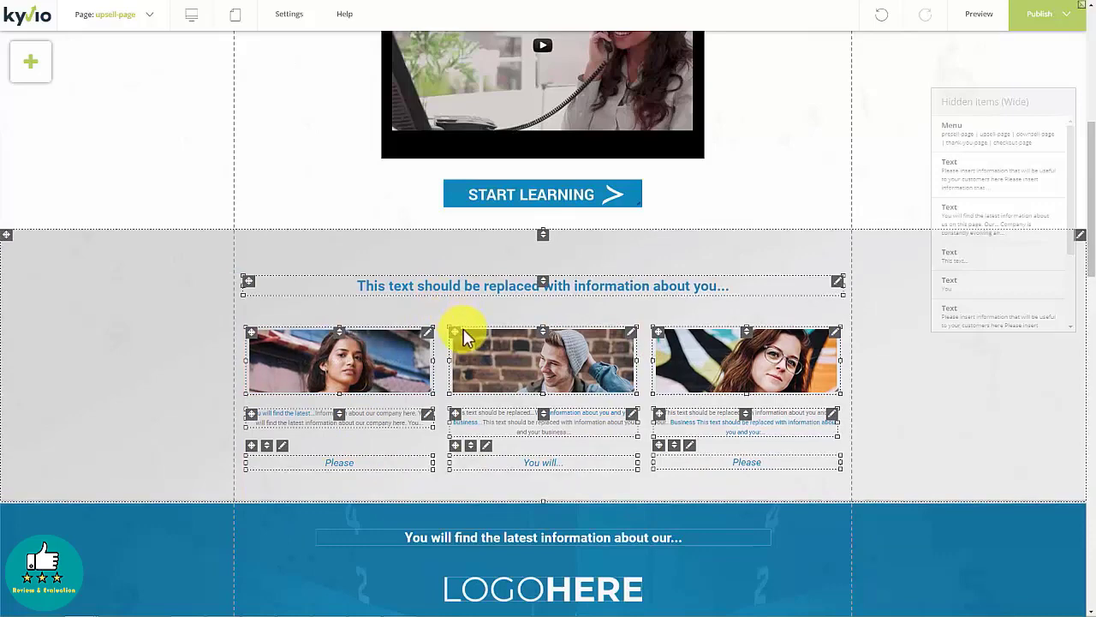
key("Up")
key("Up")
key("Up")
key("Up")
key("Up")
key("Up")
key("Up")
key("Up")
key("Up")
key("Up")
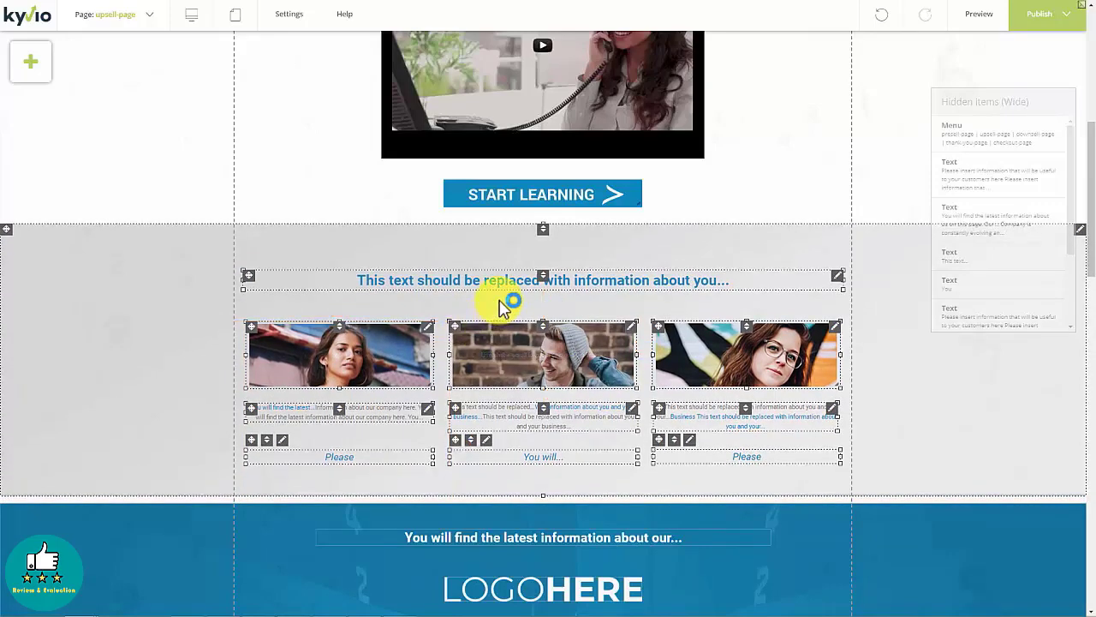
left_click(521, 253)
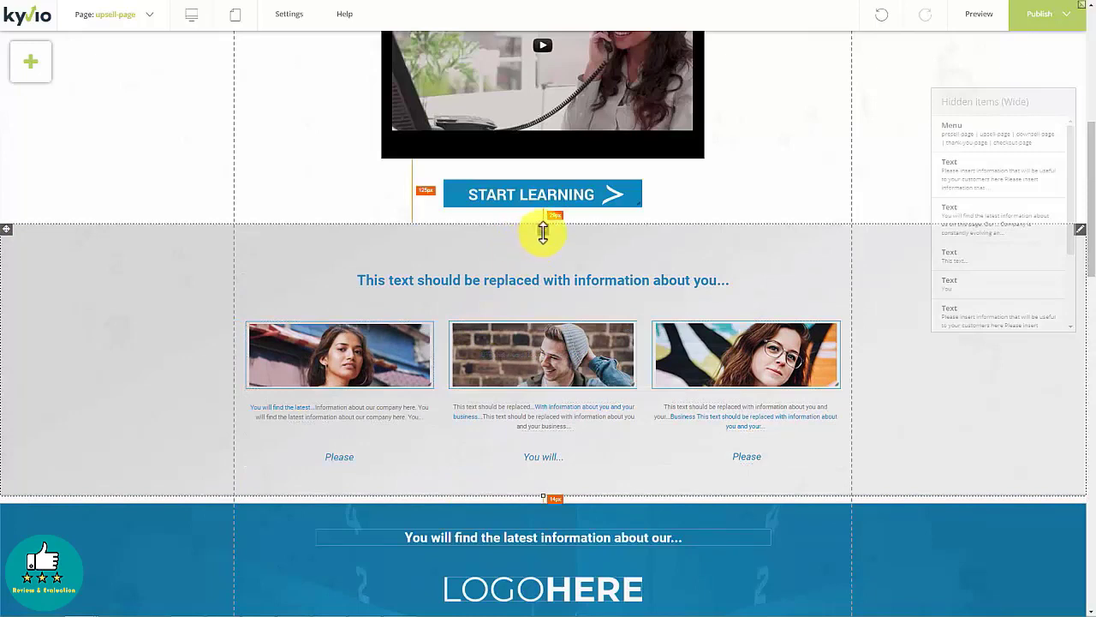
Step: Move the grey three-photo section slightly down with its contents, and raise its lower edge a little
mouse_move(543, 238)
left_mouse_down()
mouse_move(545, 247)
mouse_move(548, 237)
left_mouse_up()
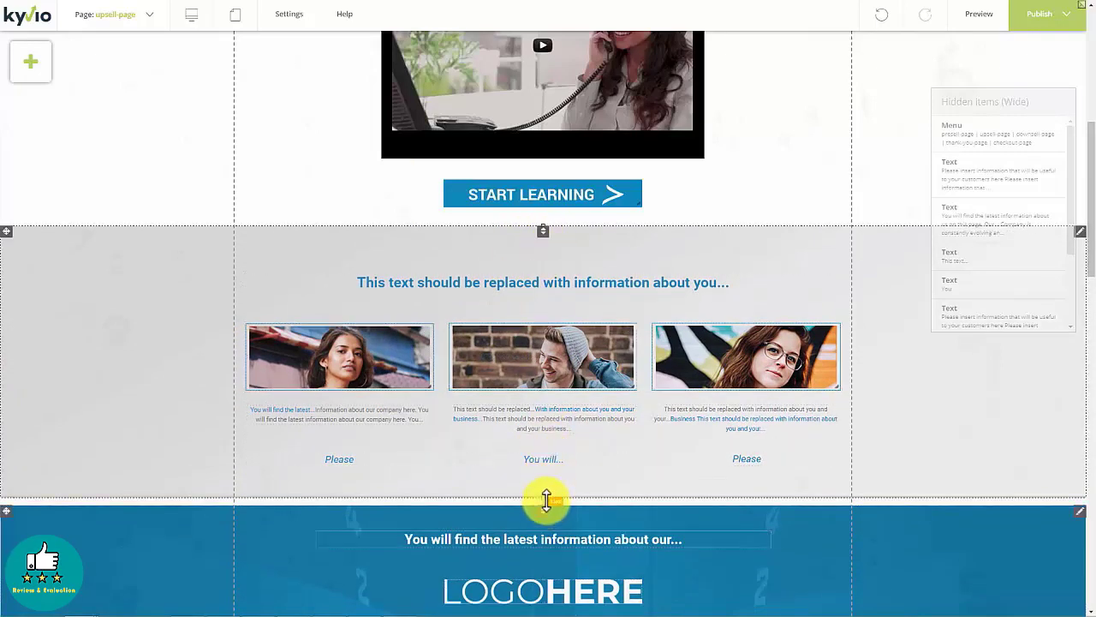
left_click_drag(546, 501, 547, 494)
scroll(536, 523, "down", 8)
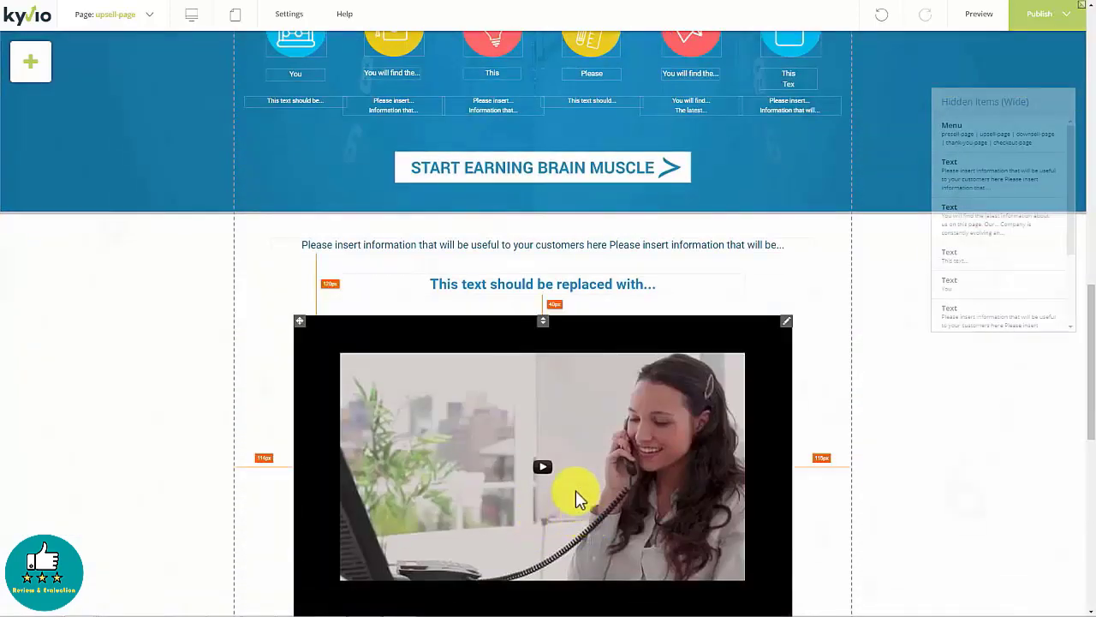
scroll(577, 488, "down", 15)
scroll(565, 471, "up", 2)
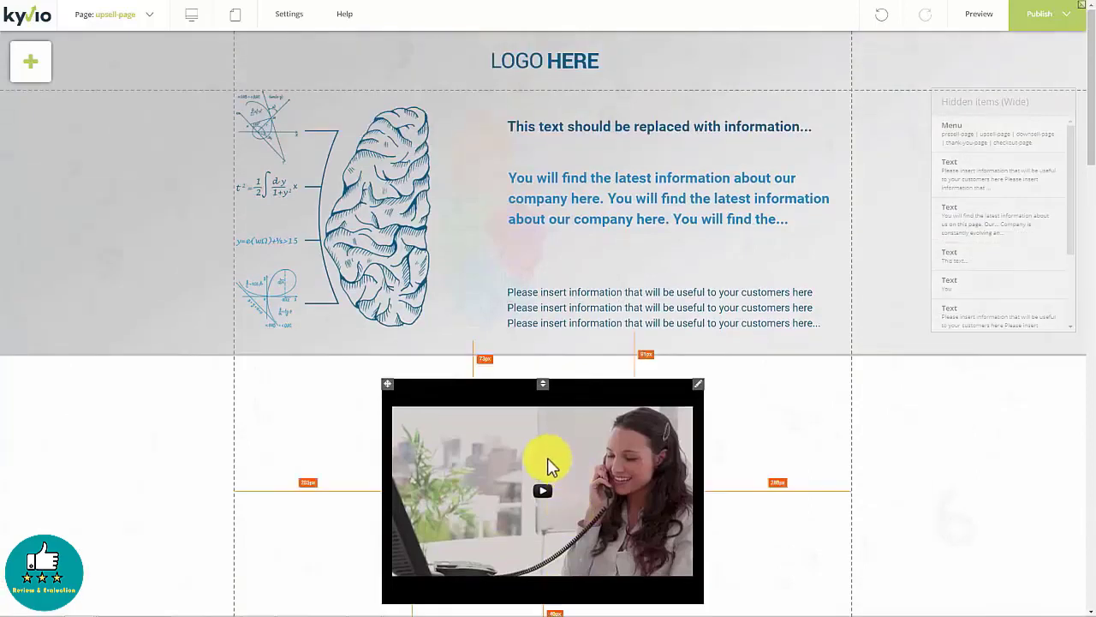
Step: Look through the shape and blog designs offered as new page items
left_click(40, 65)
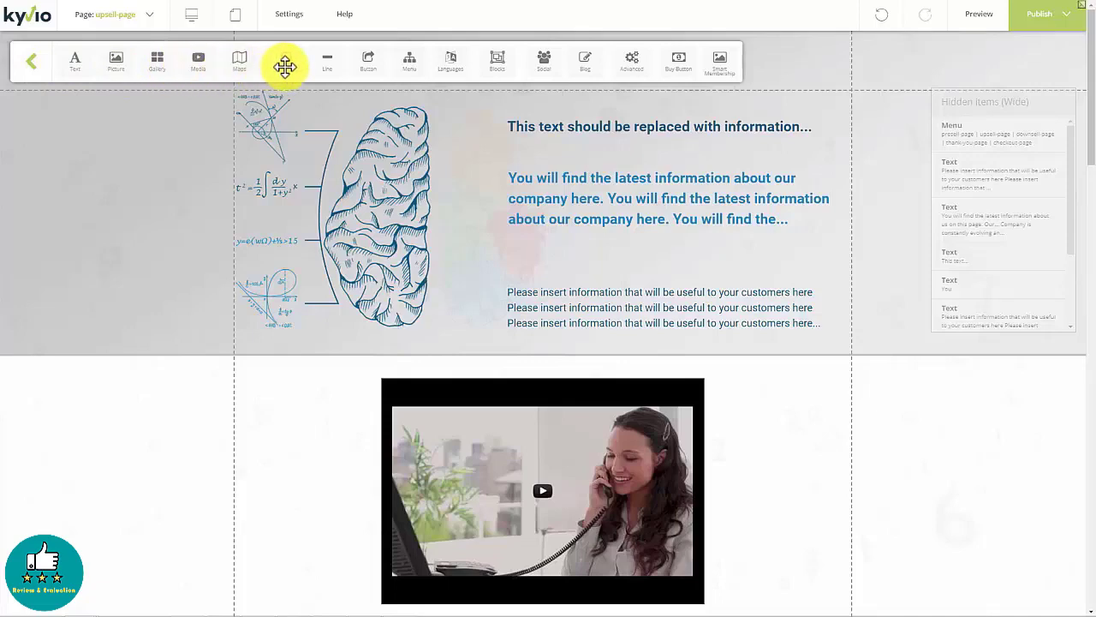
left_click_drag(285, 67, 298, 85)
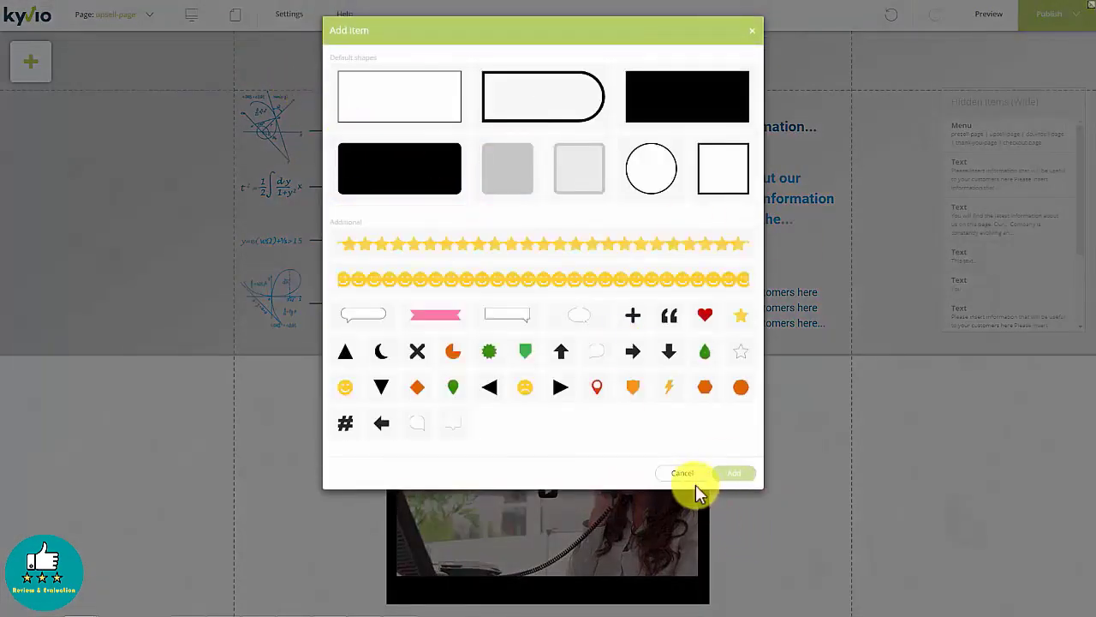
left_click(689, 476)
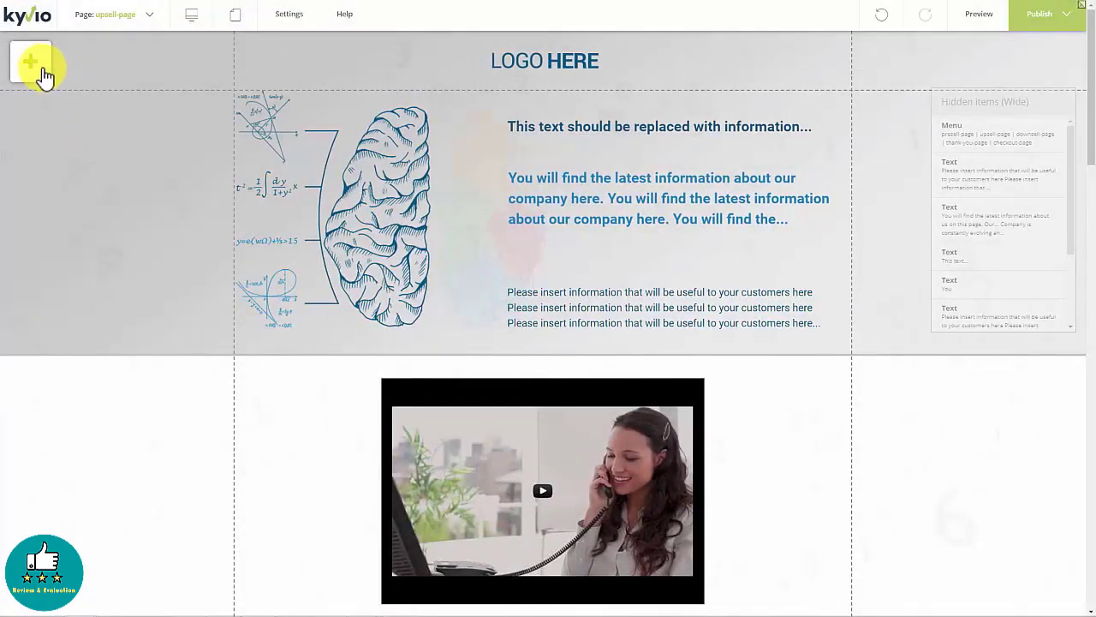
left_click(32, 68)
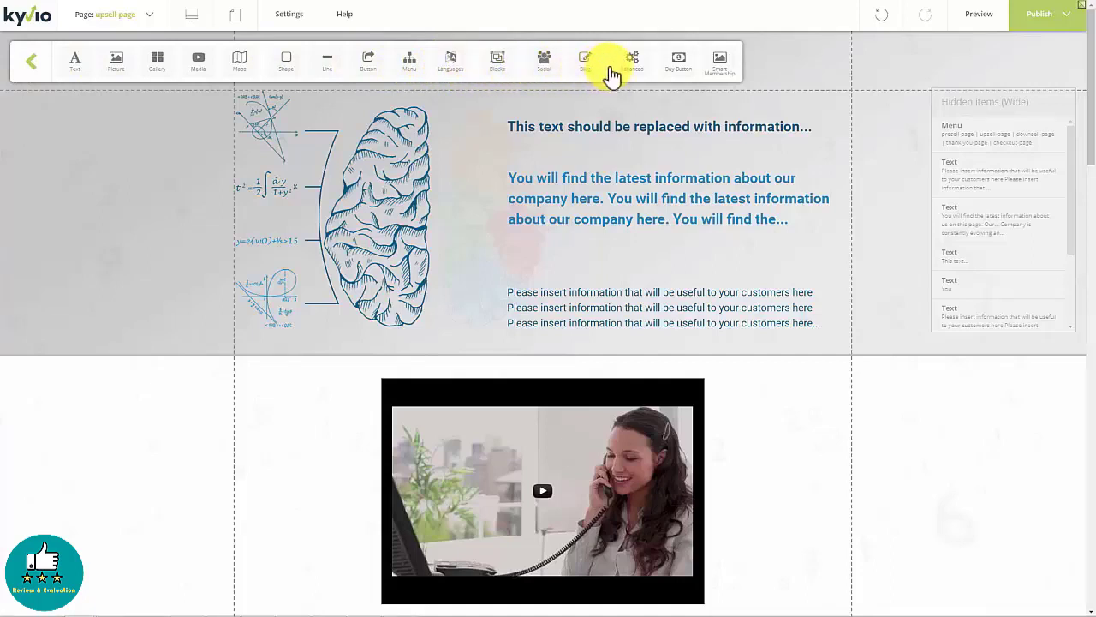
left_click_drag(596, 60, 525, 86)
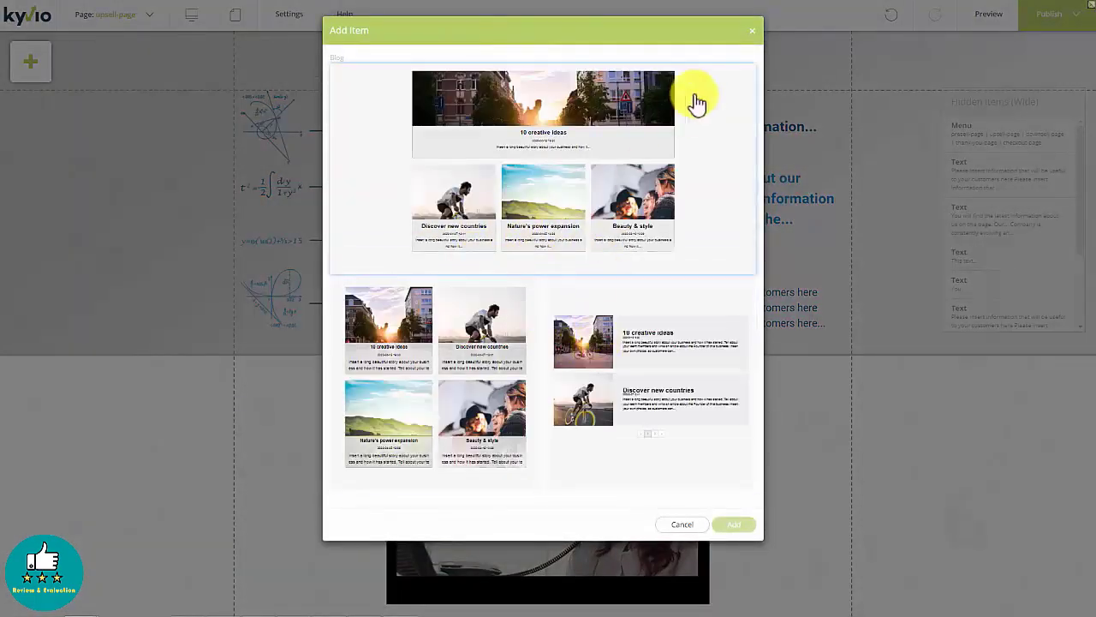
left_click(757, 38)
left_click(39, 59)
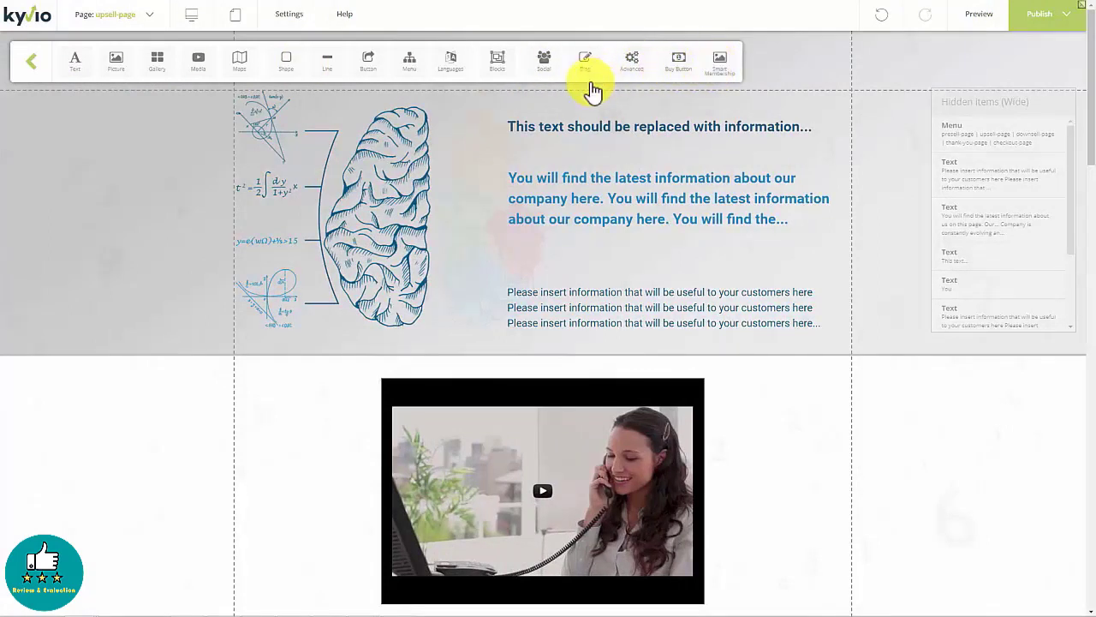
left_click(448, 63)
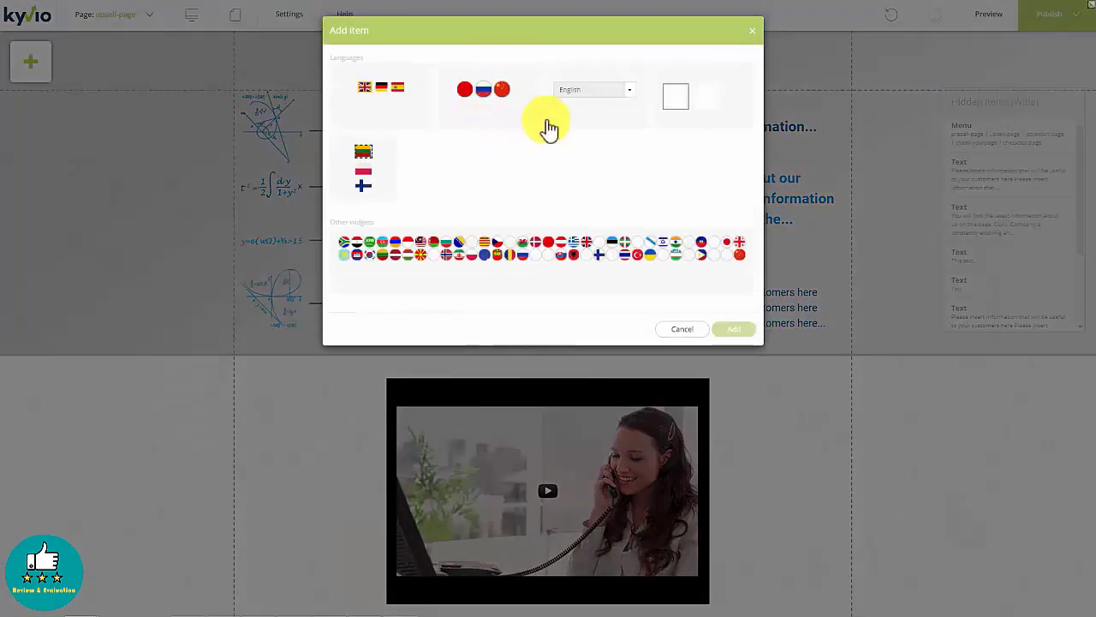
double_click(624, 127)
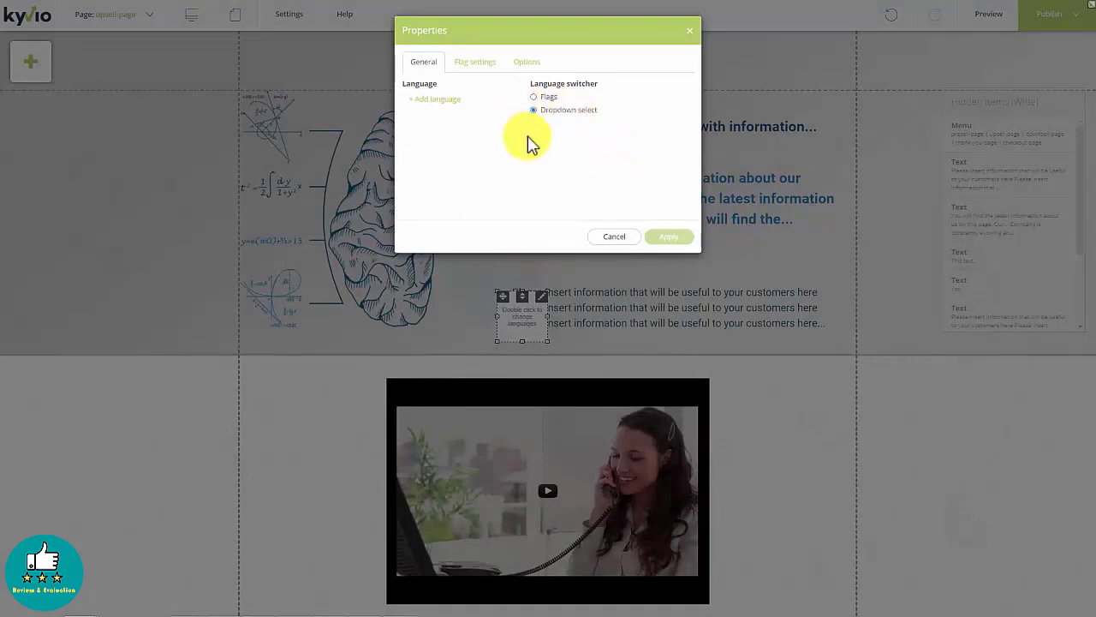
left_click(615, 236)
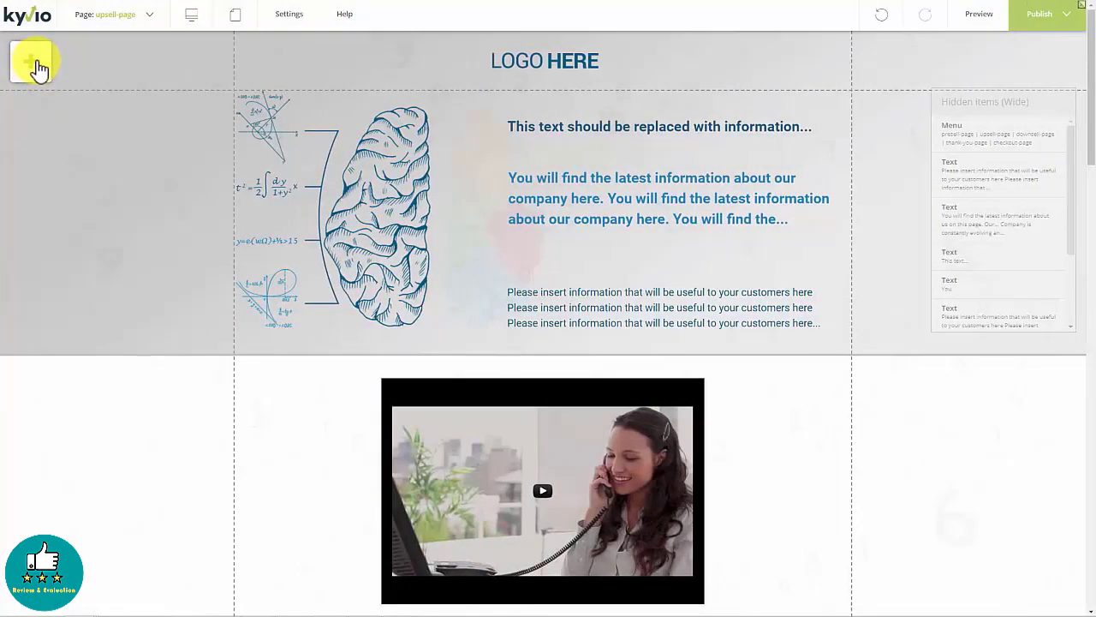
Step: Add a Buy Button to the header between the bold blue paragraph and the three-line text, and open its properties
left_click(37, 64)
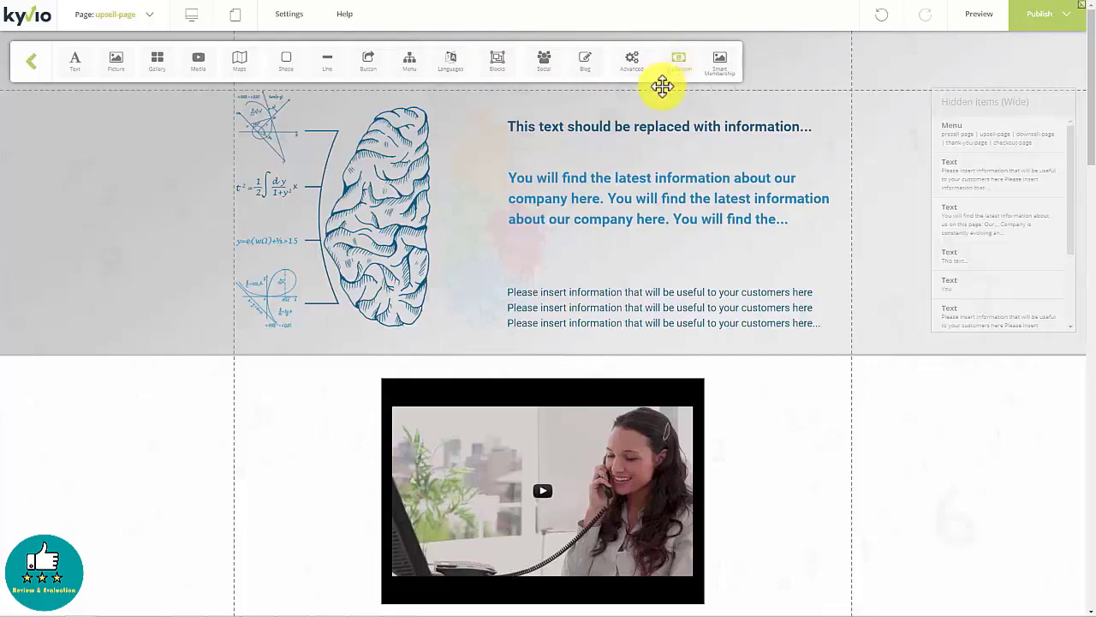
left_click_drag(677, 62, 668, 256)
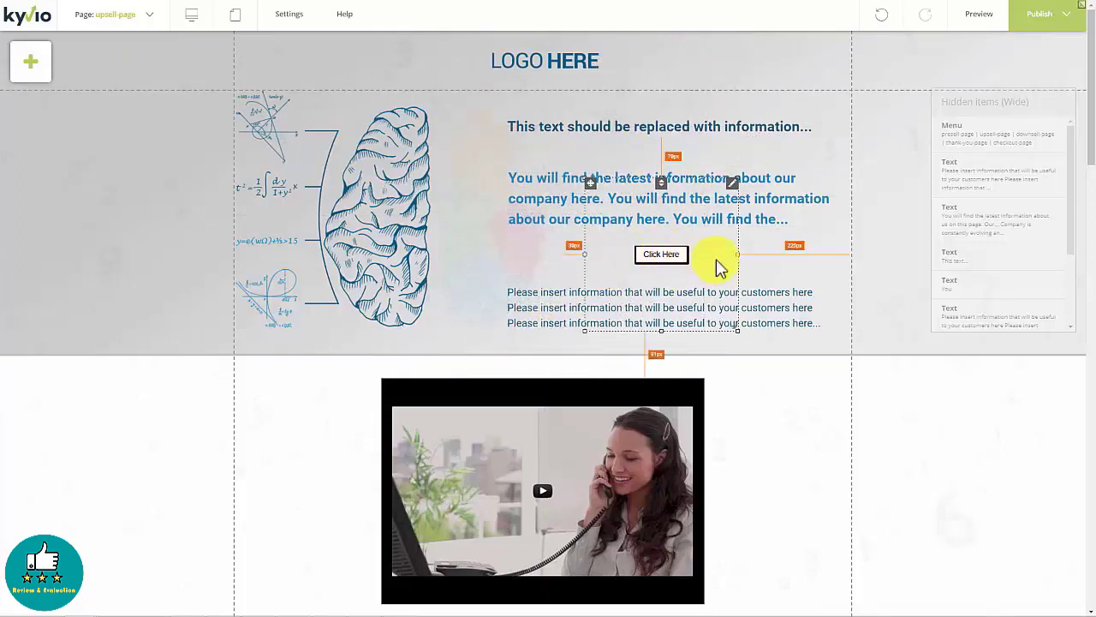
right_click(737, 191)
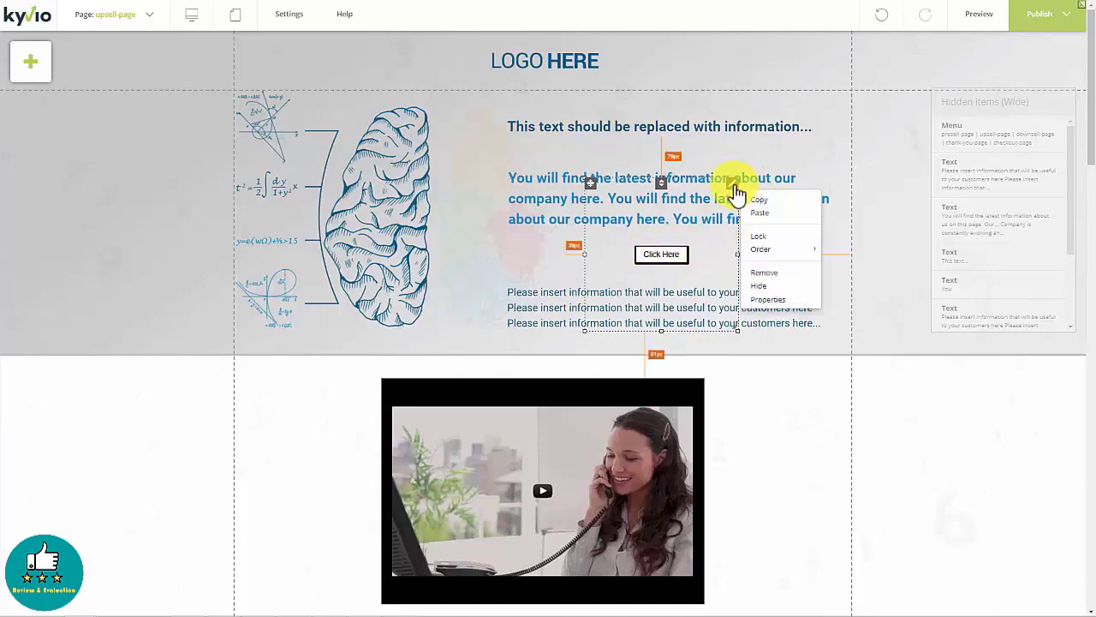
left_click(775, 300)
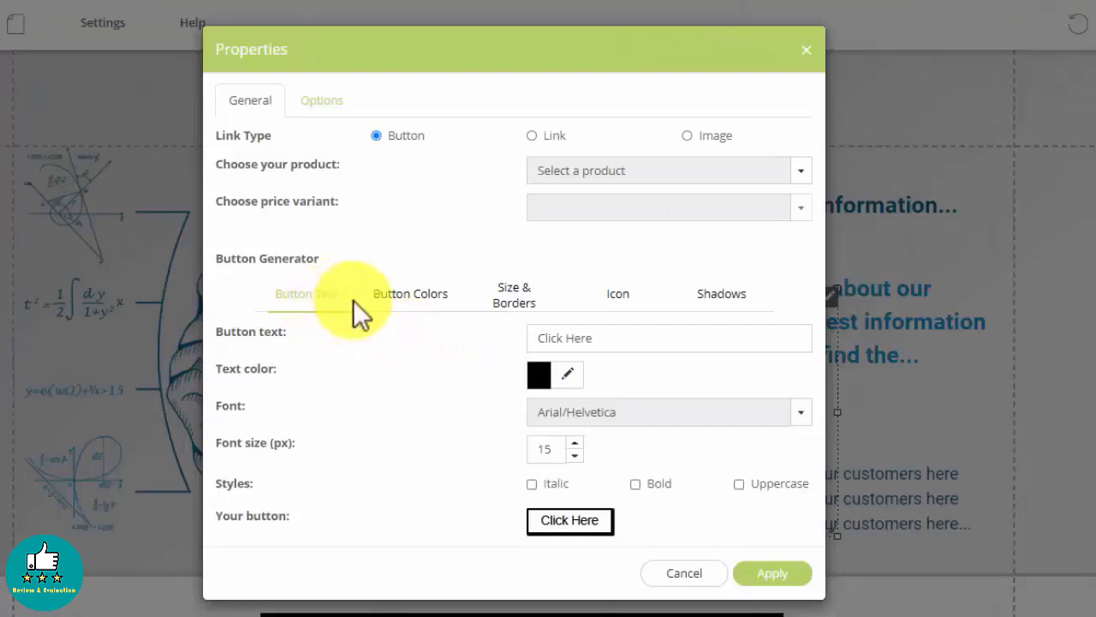
Step: Link the new buy button to the product Meetvio Sales with the price variant test
left_click(531, 299)
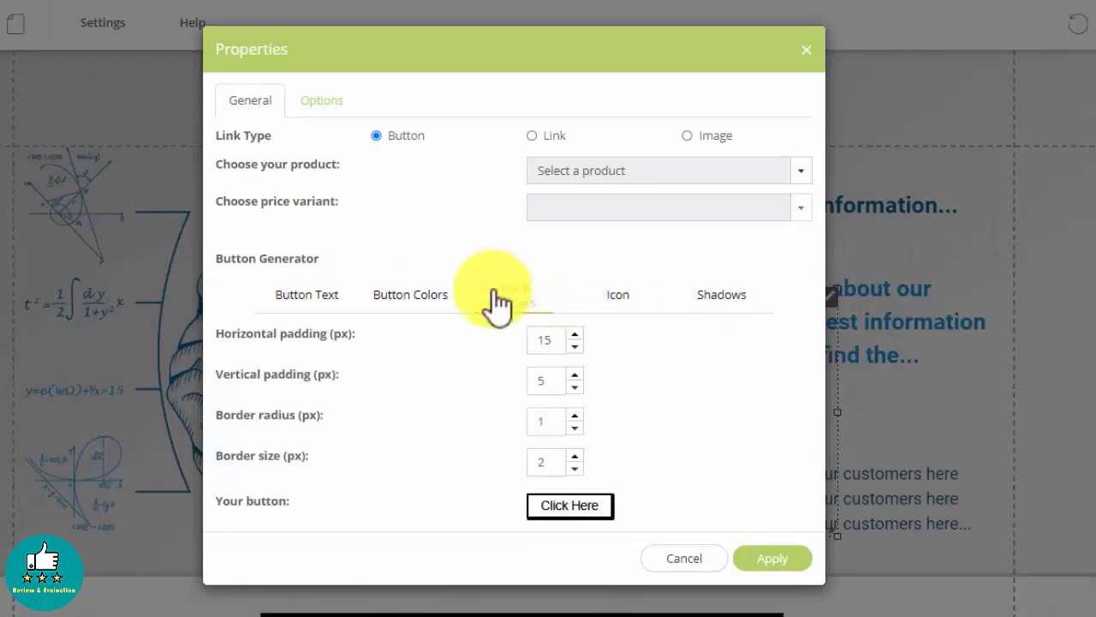
left_click(556, 173)
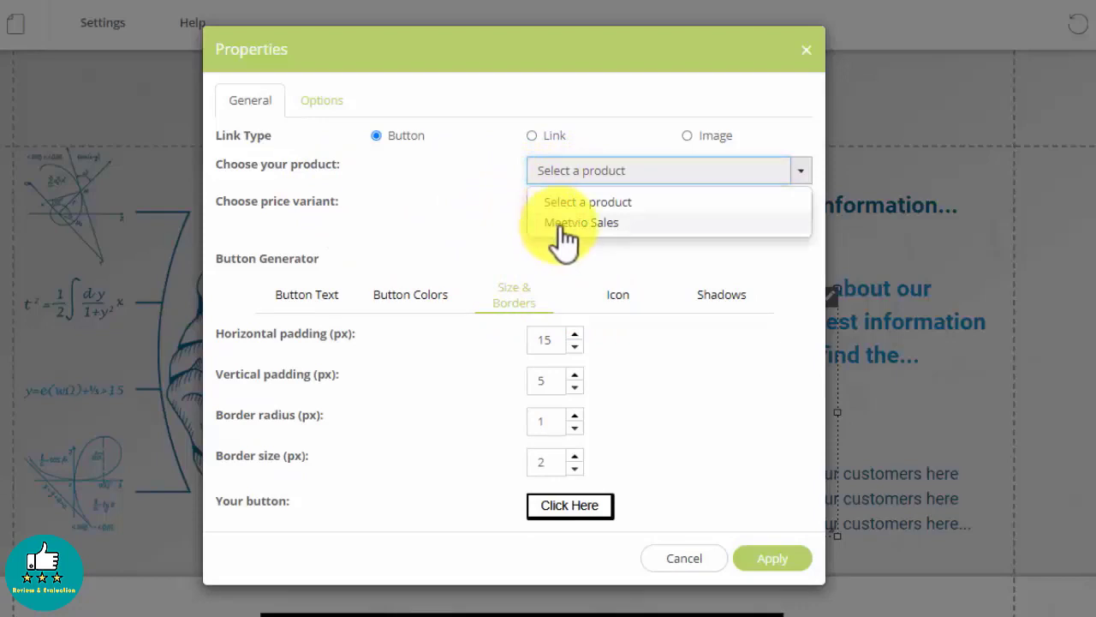
left_click(561, 224)
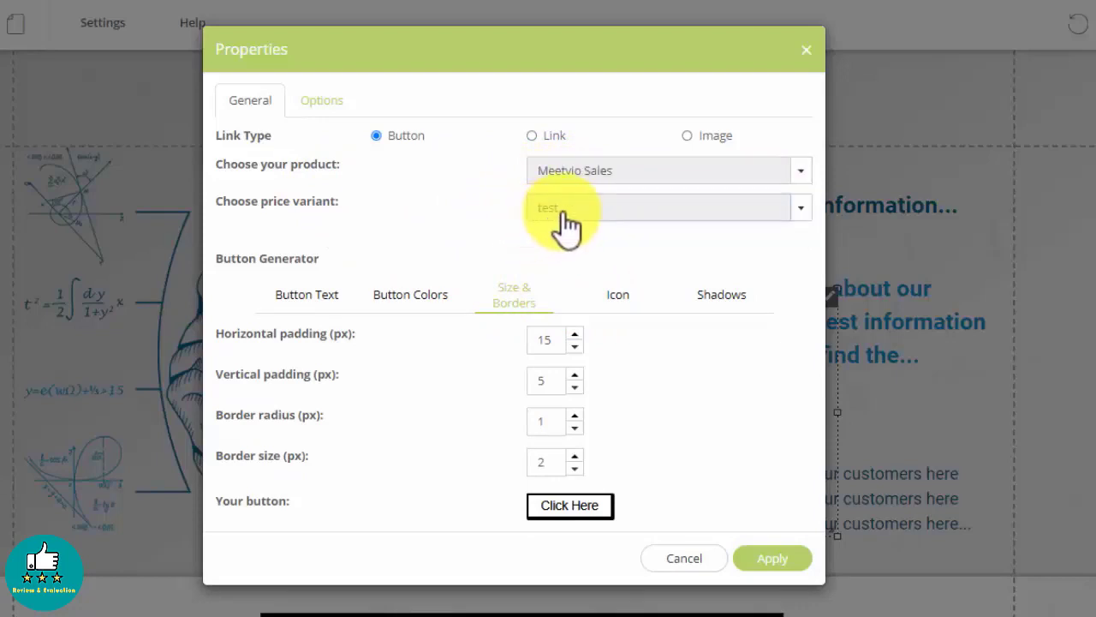
left_click(564, 213)
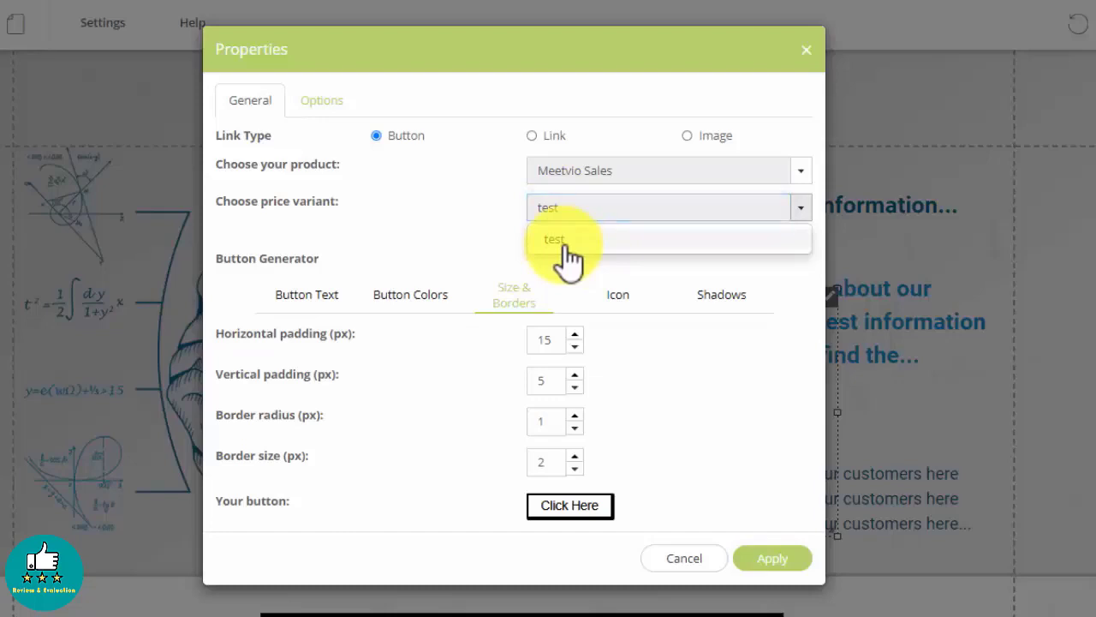
left_click(566, 243)
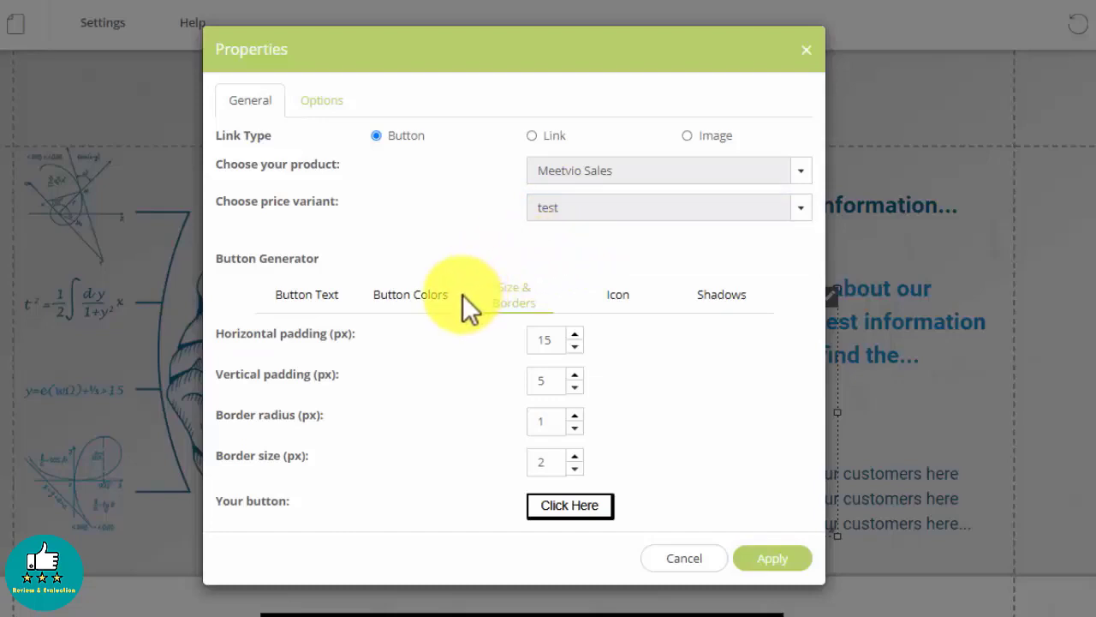
left_click(317, 97)
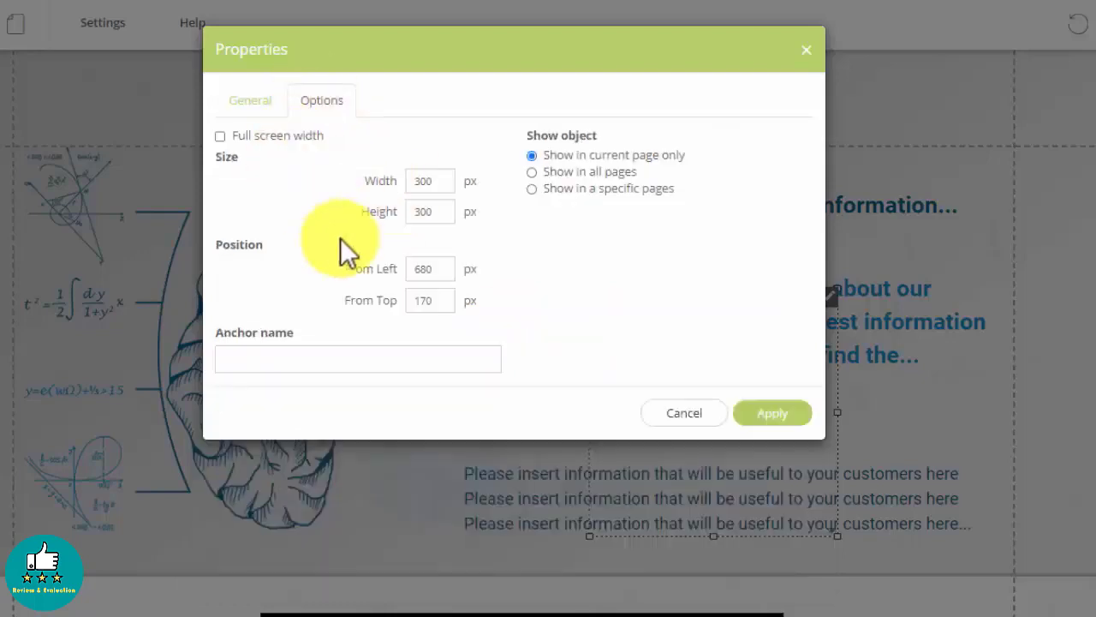
left_click(252, 100)
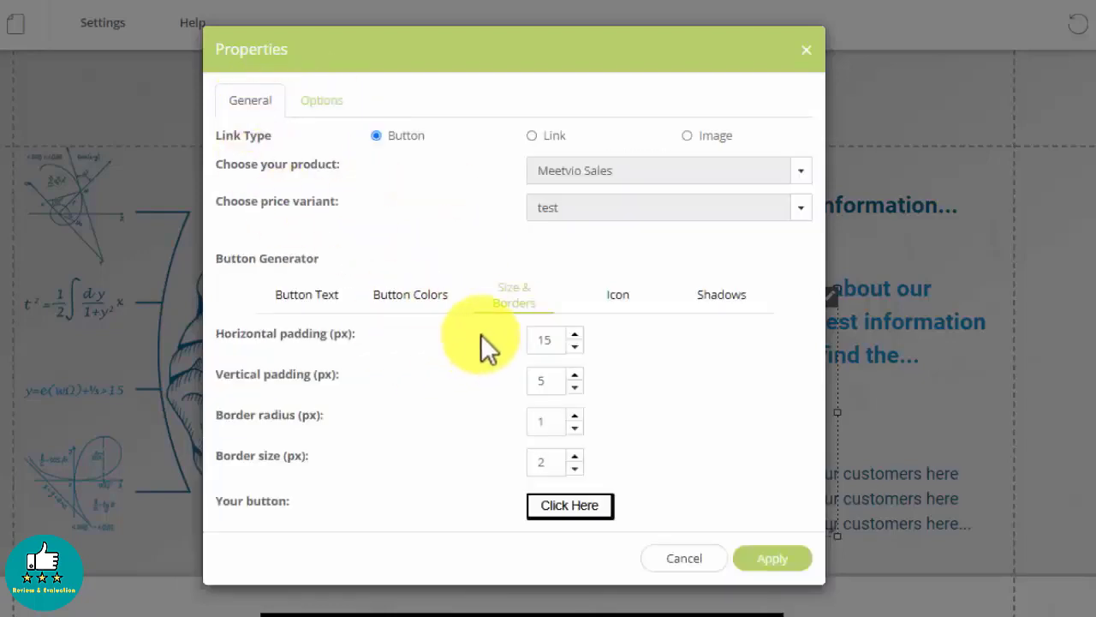
Step: Set both the top and bottom background colours of the buy button to red
left_click(405, 304)
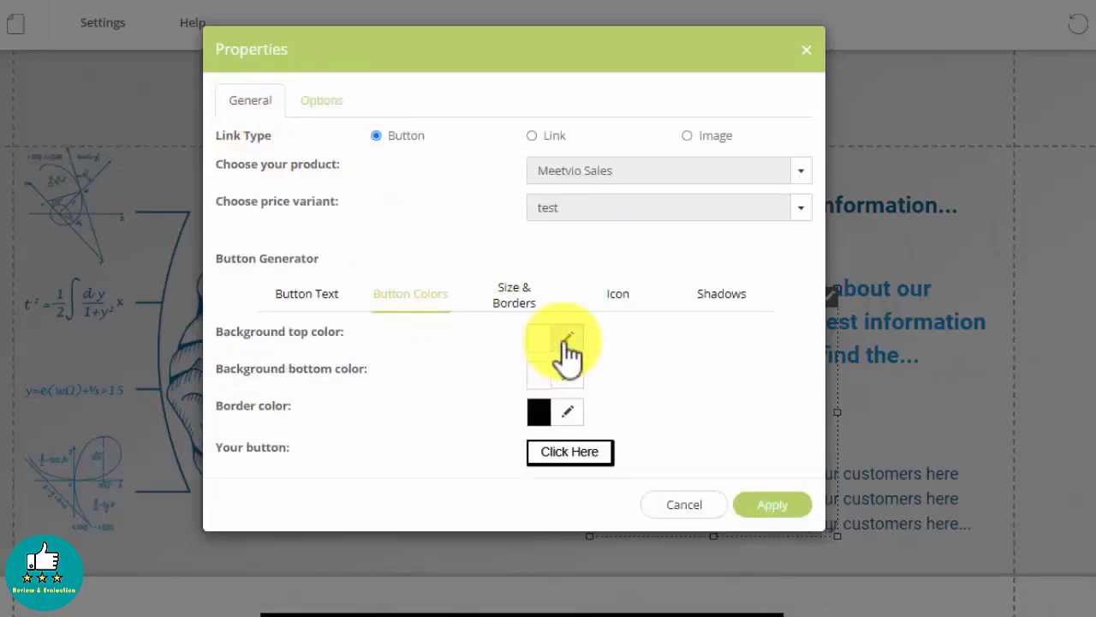
left_click(565, 338)
left_click(639, 372)
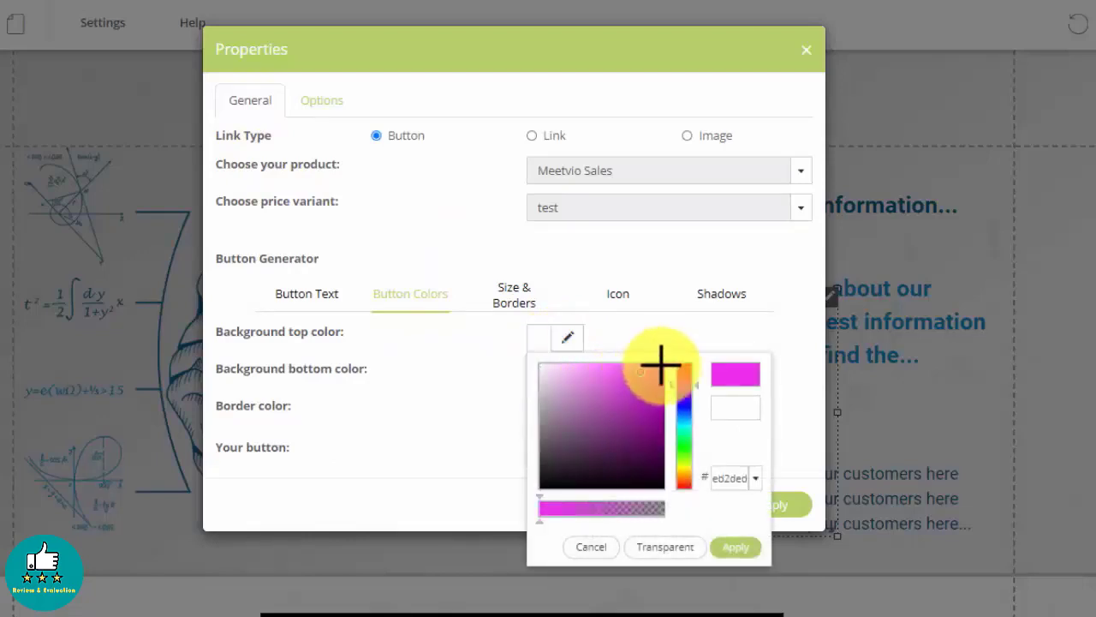
left_click(684, 364)
left_click(730, 538)
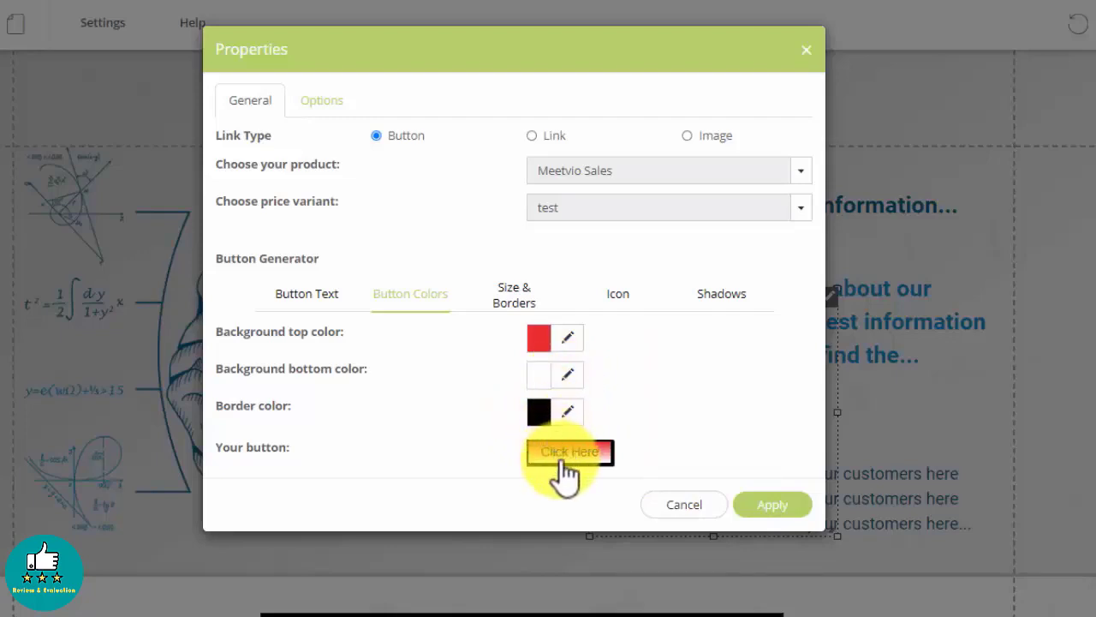
left_click(567, 375)
left_click(656, 401)
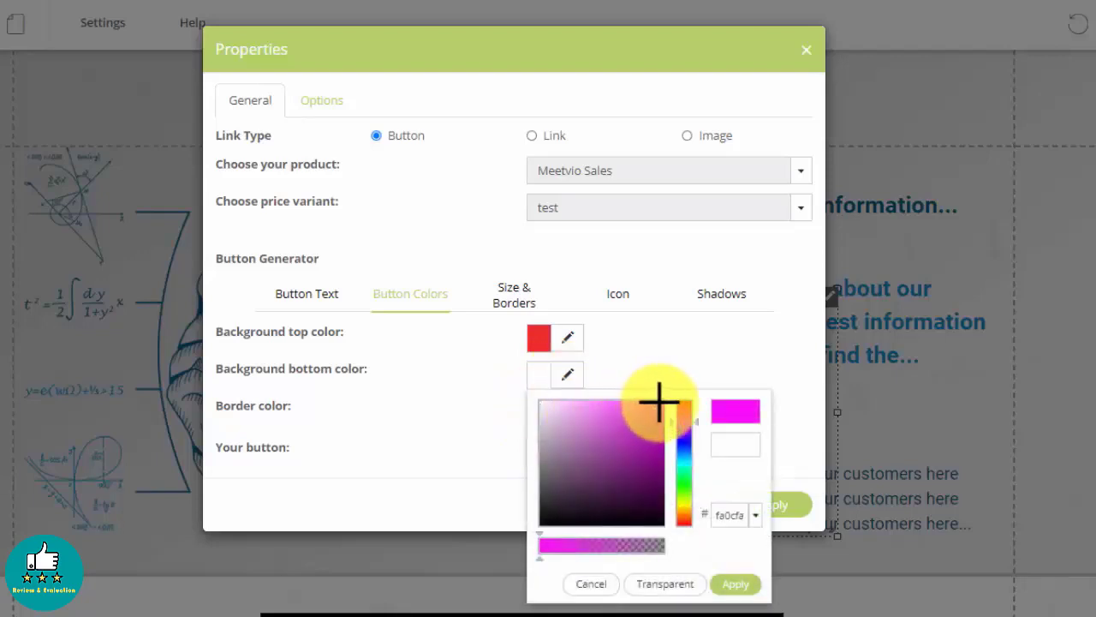
left_click(685, 403)
left_click(732, 583)
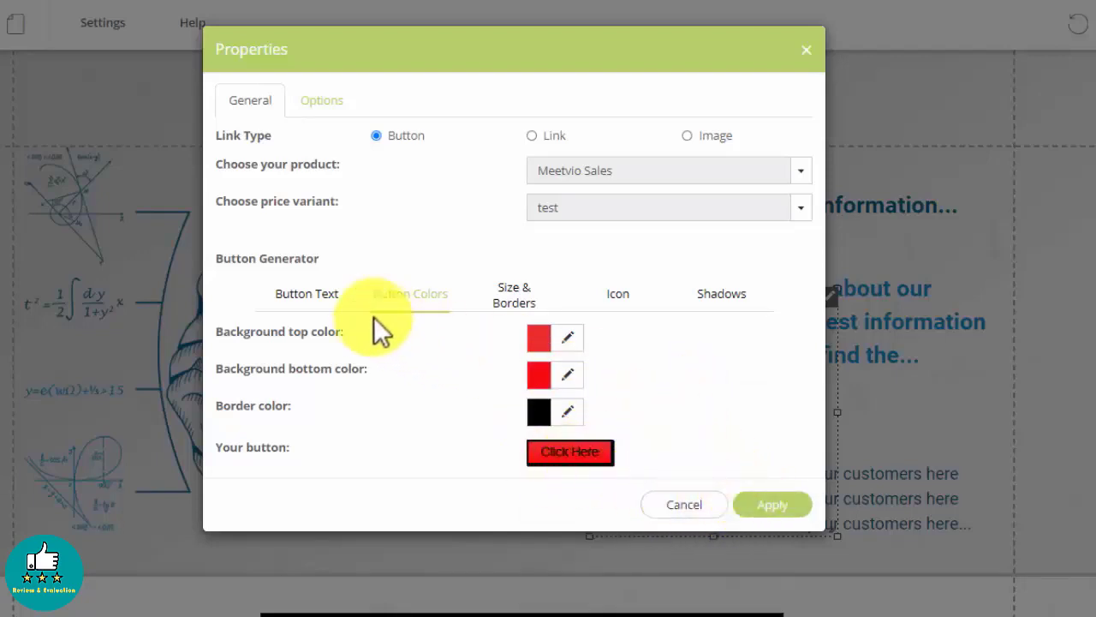
Step: Change the buy button's text to "GO BUY NOW" and apply its properties
left_click(330, 297)
left_click(590, 339)
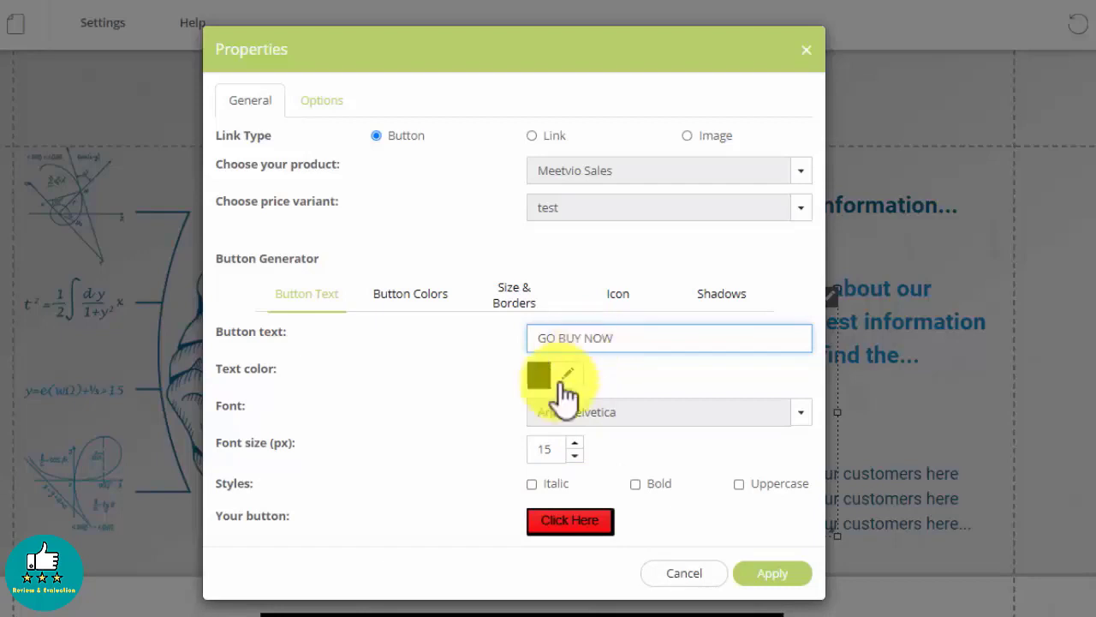
left_click(768, 573)
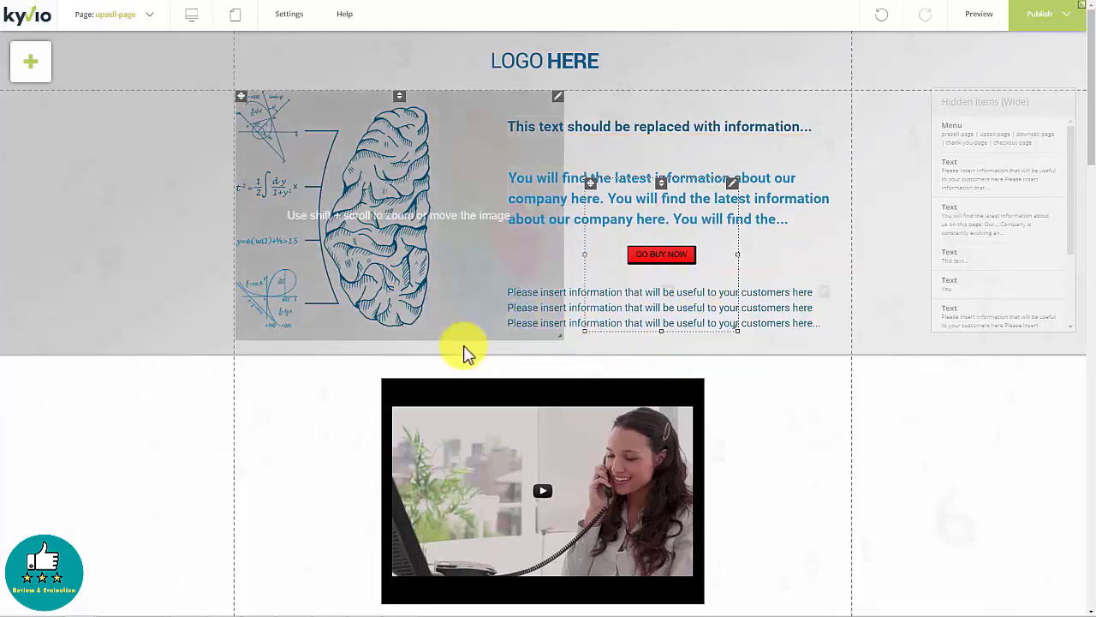
Step: Publish the upsell page and preview it from top to bottom
mouse_move(1050, 17)
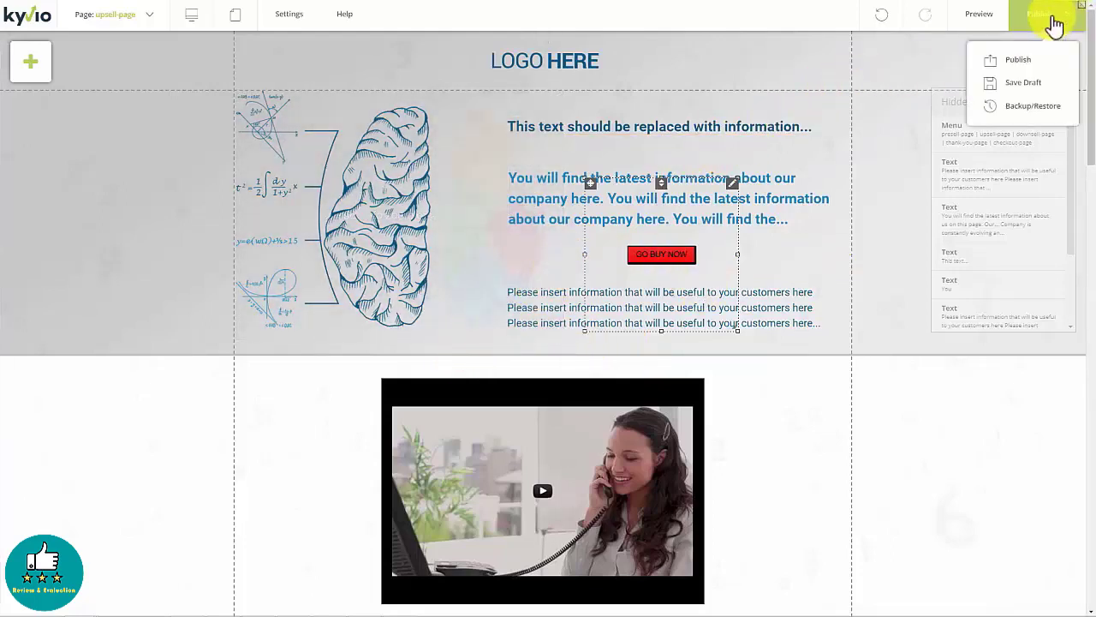
left_click(1025, 73)
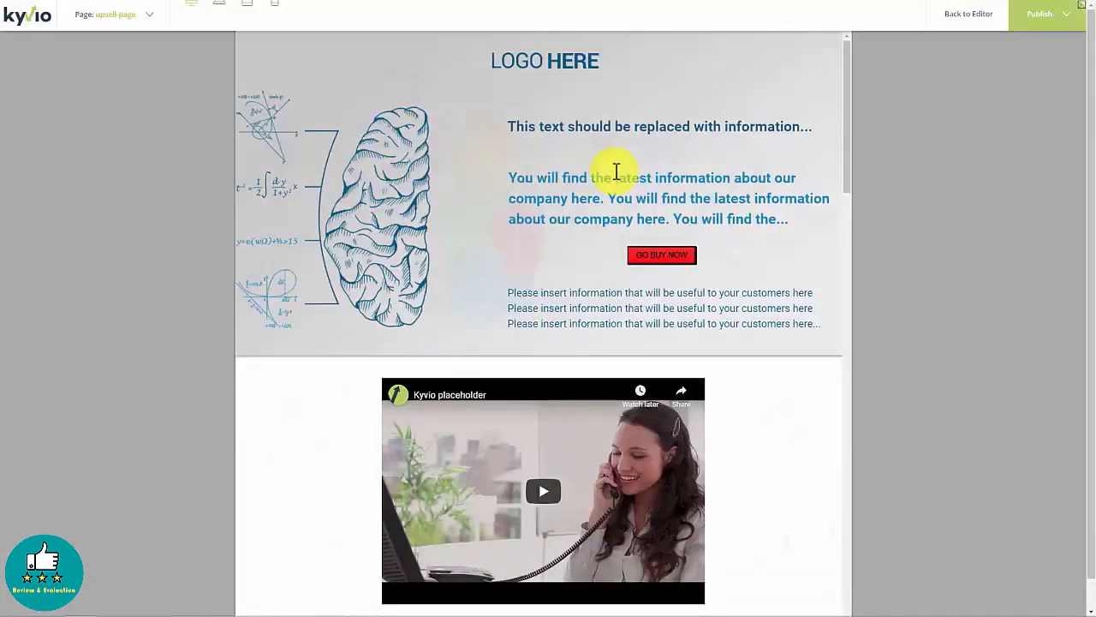
scroll(617, 215, "down", 15)
scroll(621, 282, "up", 15)
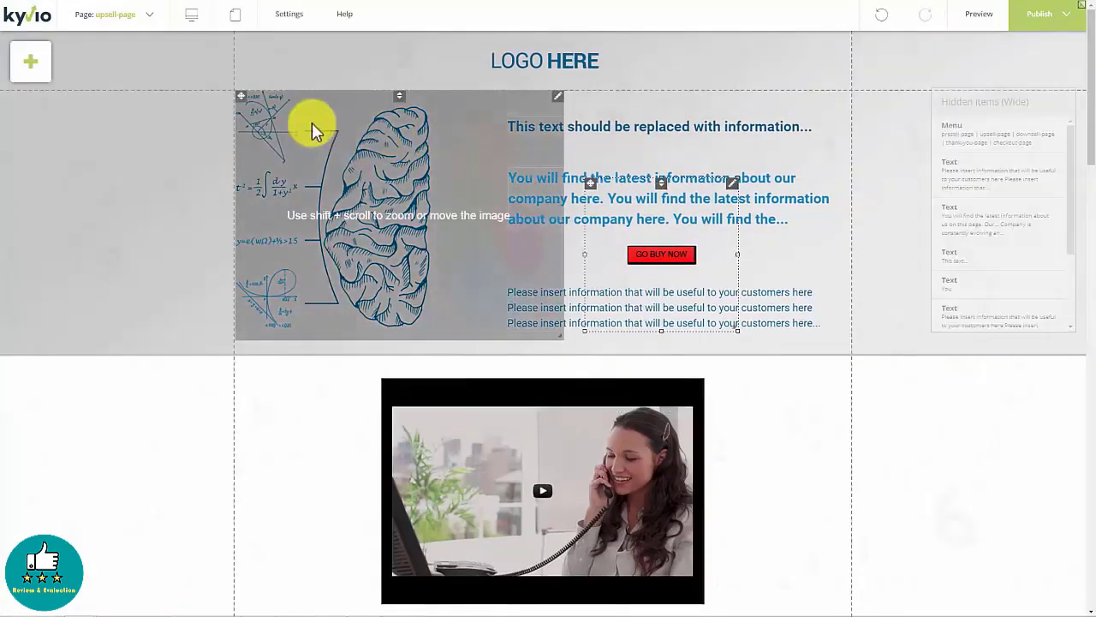
Step: Open the live view of the Math Teachers Upsell-Page from the funnel's page list
left_click(199, 26)
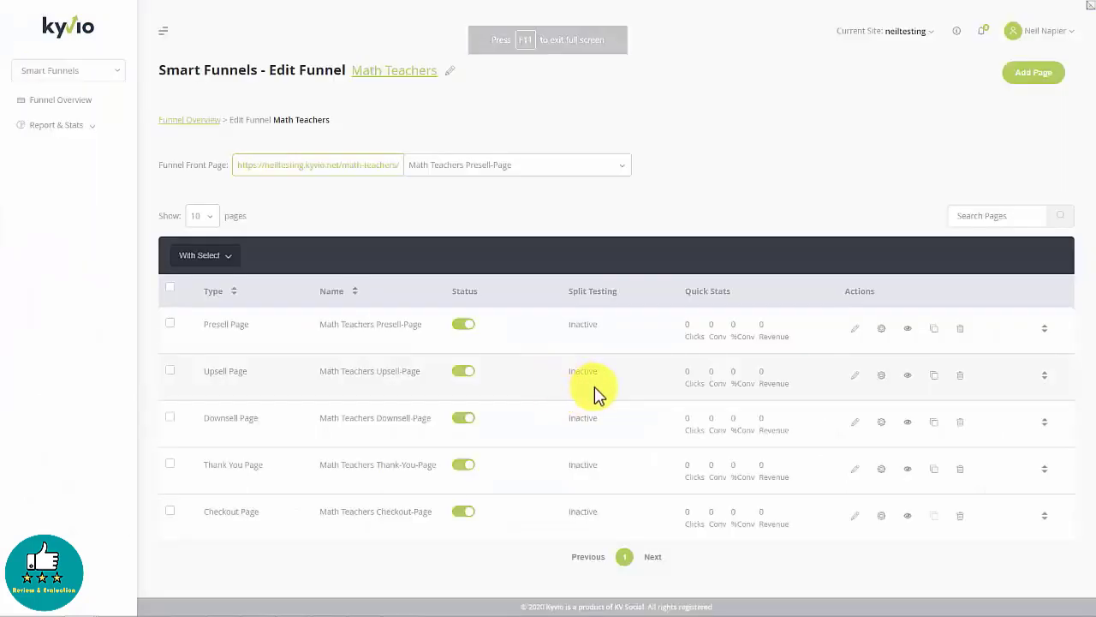
left_click(910, 377)
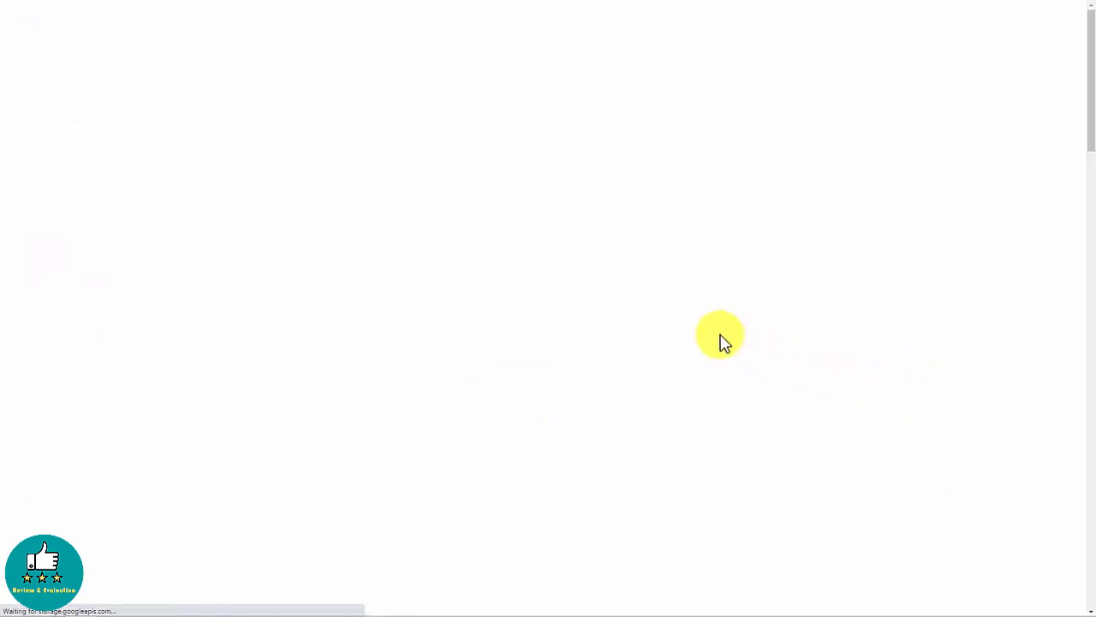
Step: Review the live Math Teachers upsell page from top to bottom, including its buy button
scroll(719, 342, "down", 15)
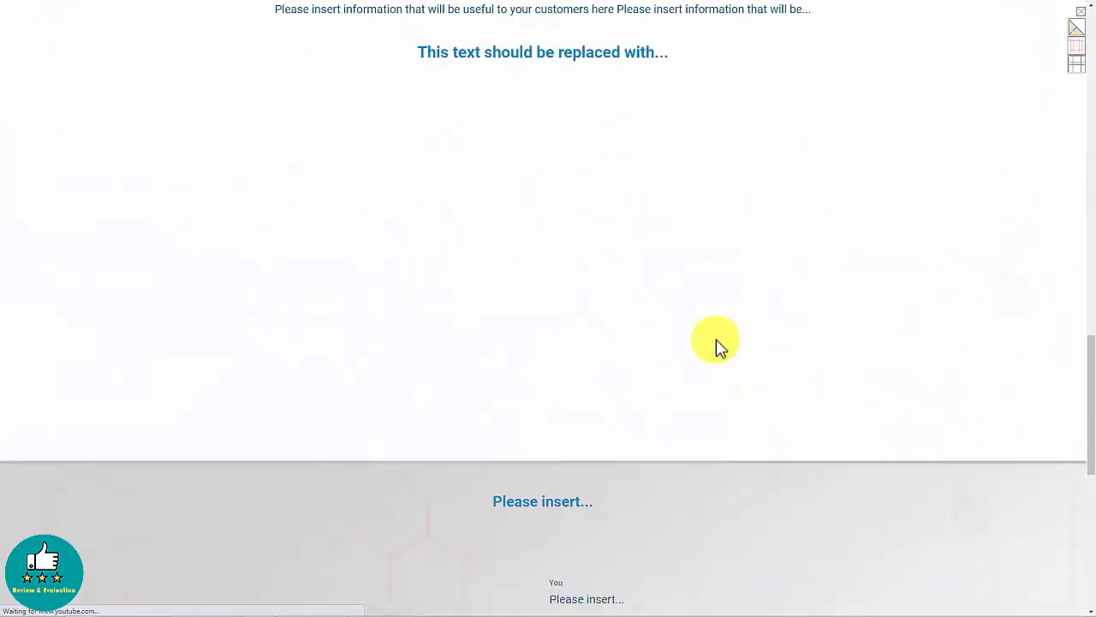
scroll(711, 377, "up", 15)
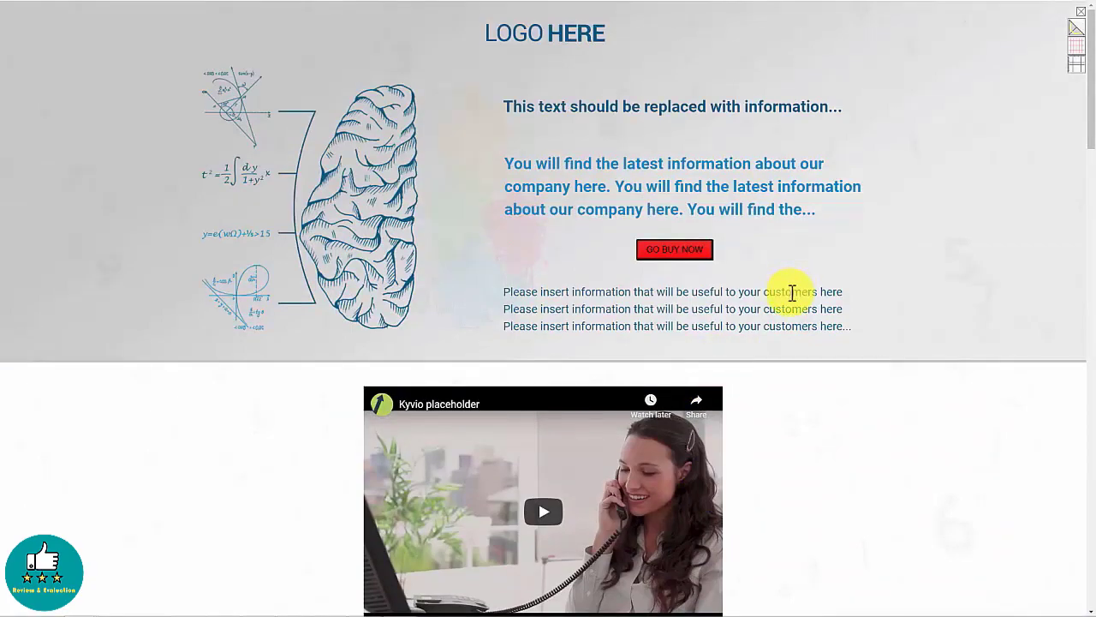
scroll(792, 292, "down", 15)
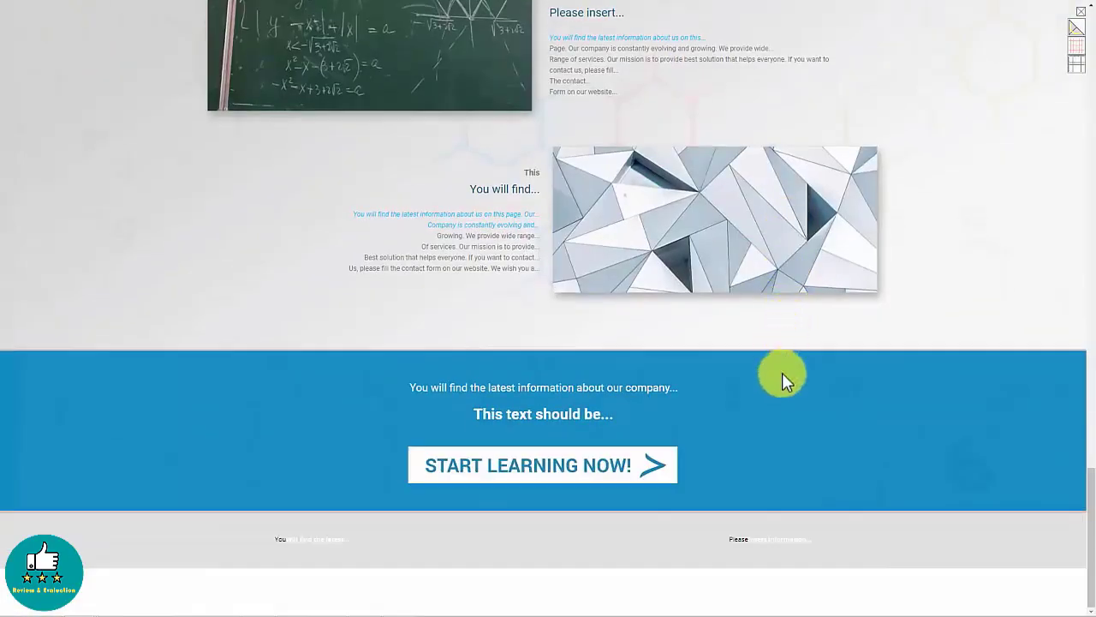
scroll(771, 265, "up", 15)
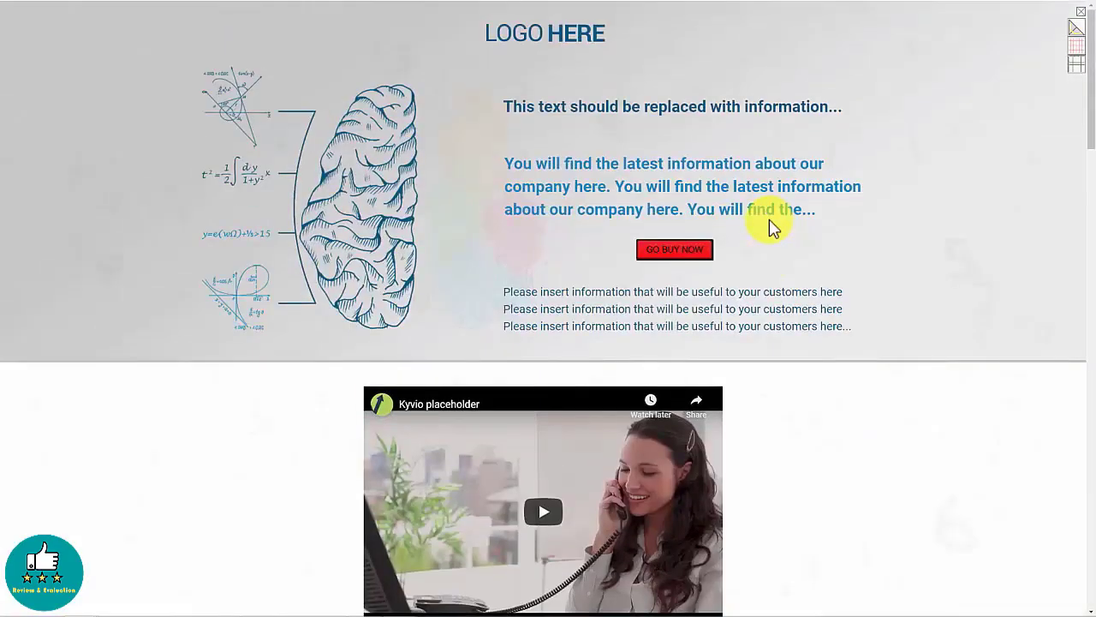
key("F11")
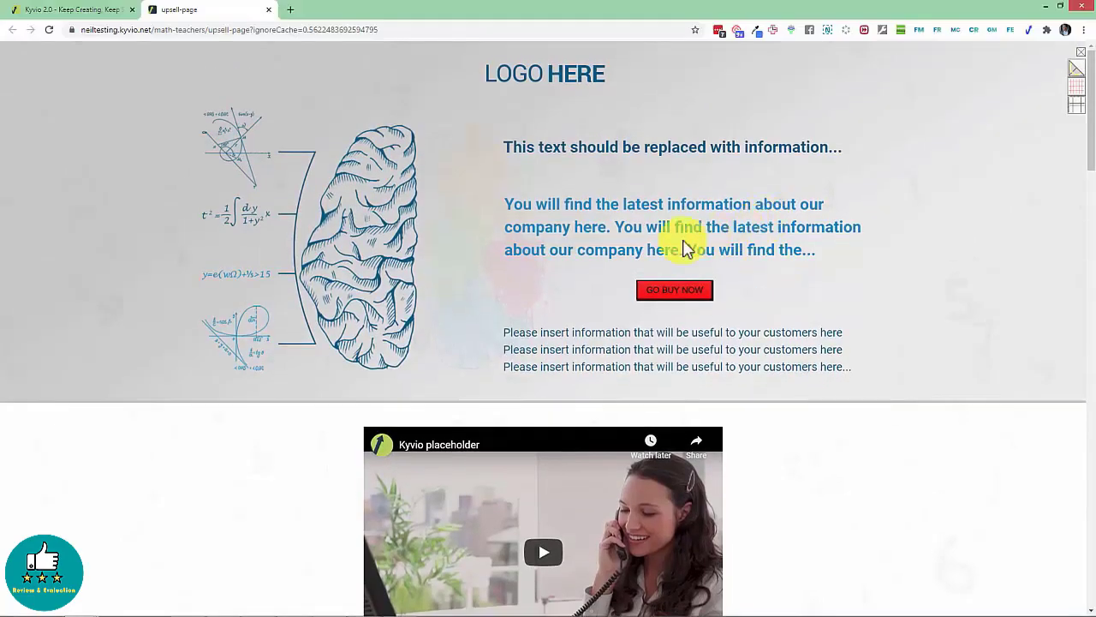
scroll(665, 259, "down", 20)
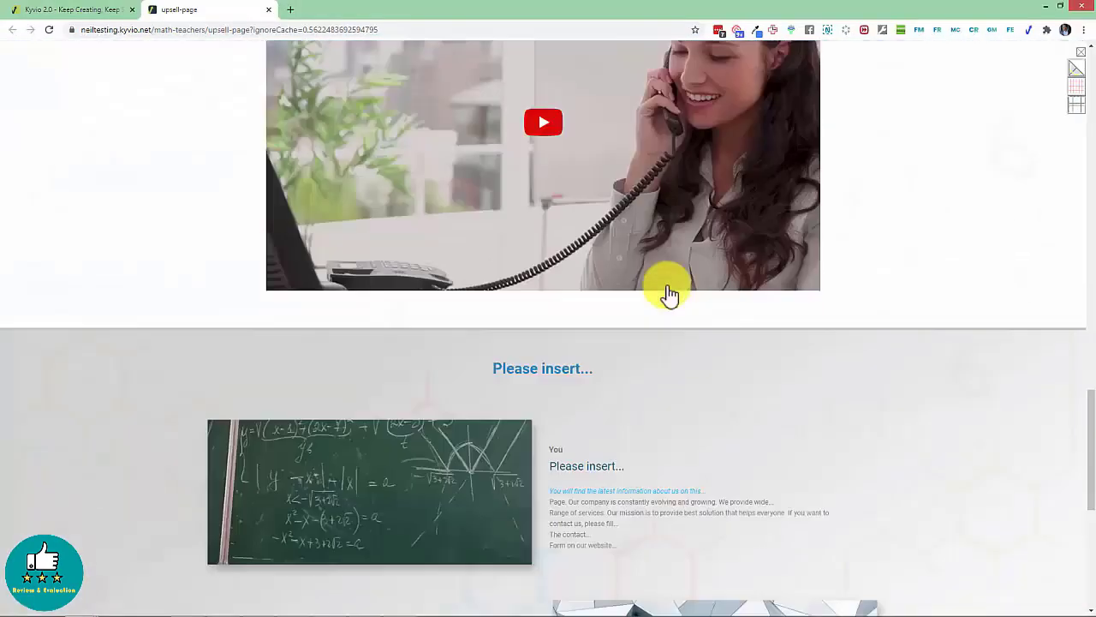
scroll(667, 294, "up", 20)
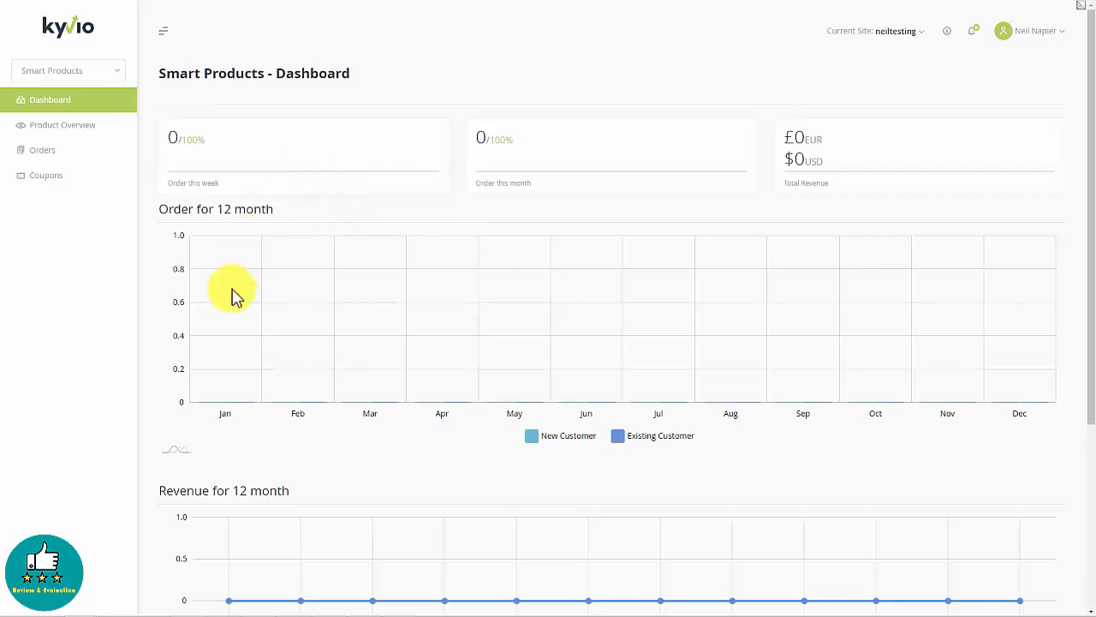
Step: Examine the order and revenue charts on the Smart Products dashboard, and the quick stats in the product overview
scroll(386, 372, "down", 3)
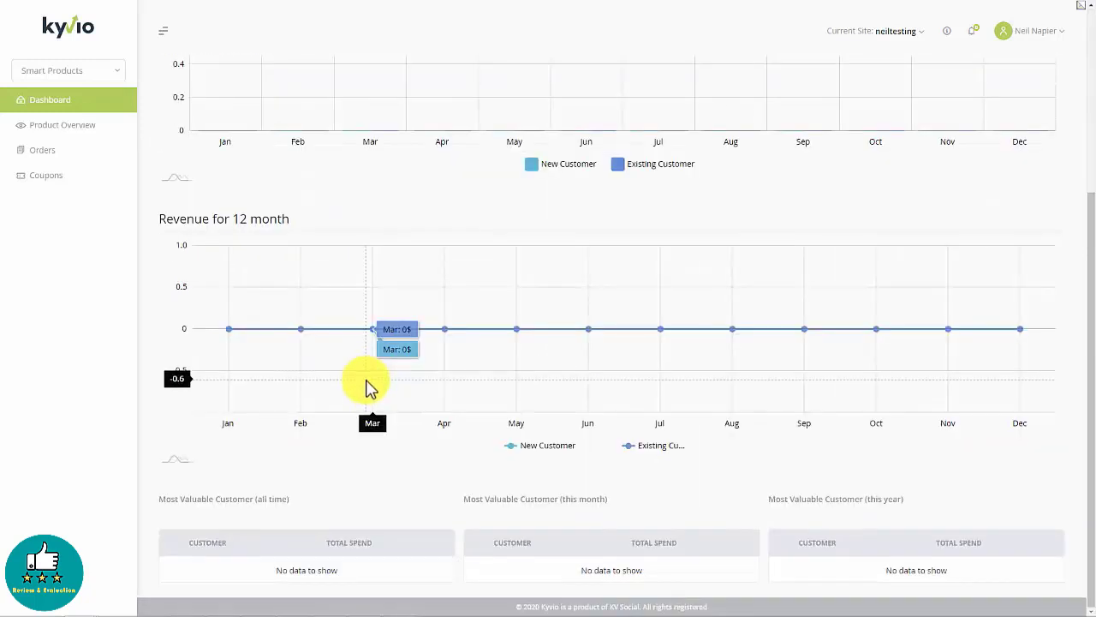
scroll(209, 213, "up", 3)
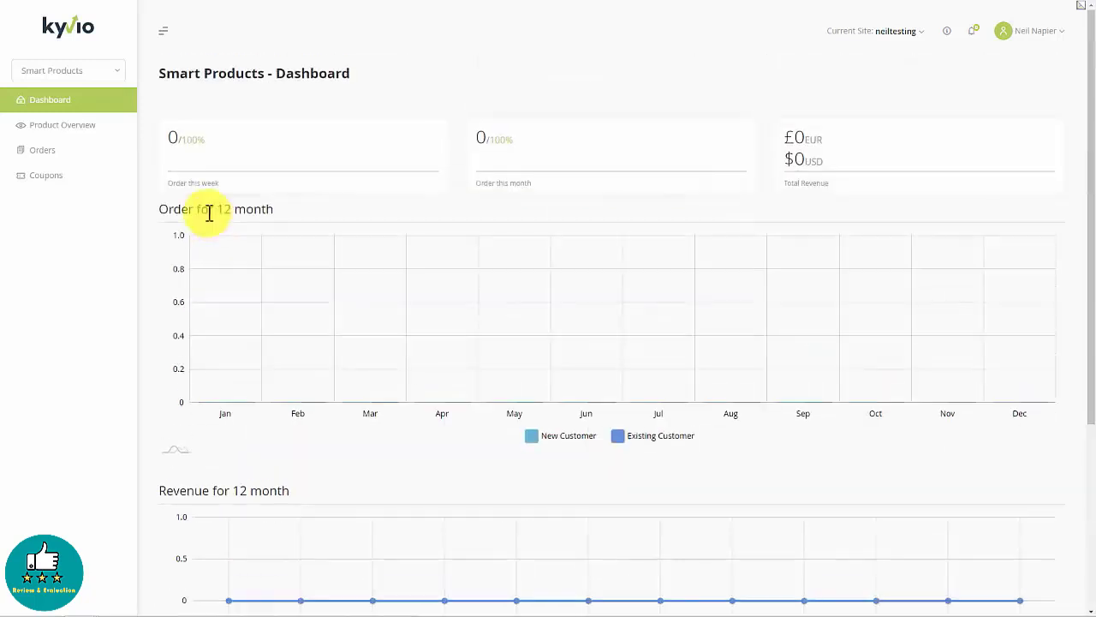
left_click(93, 135)
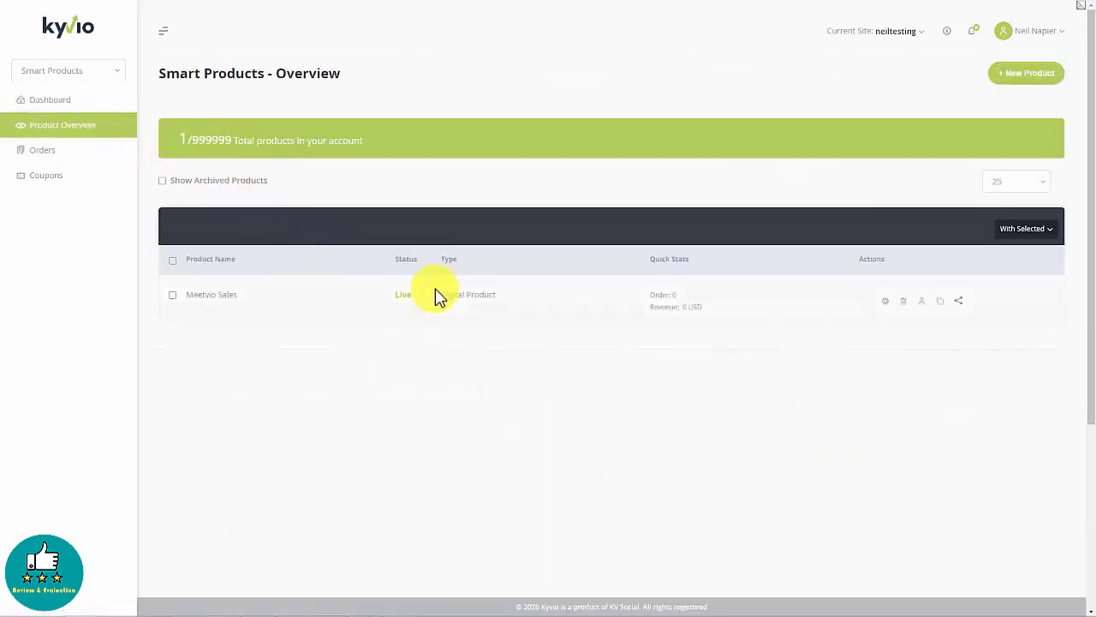
double_click(677, 296)
left_click(703, 308)
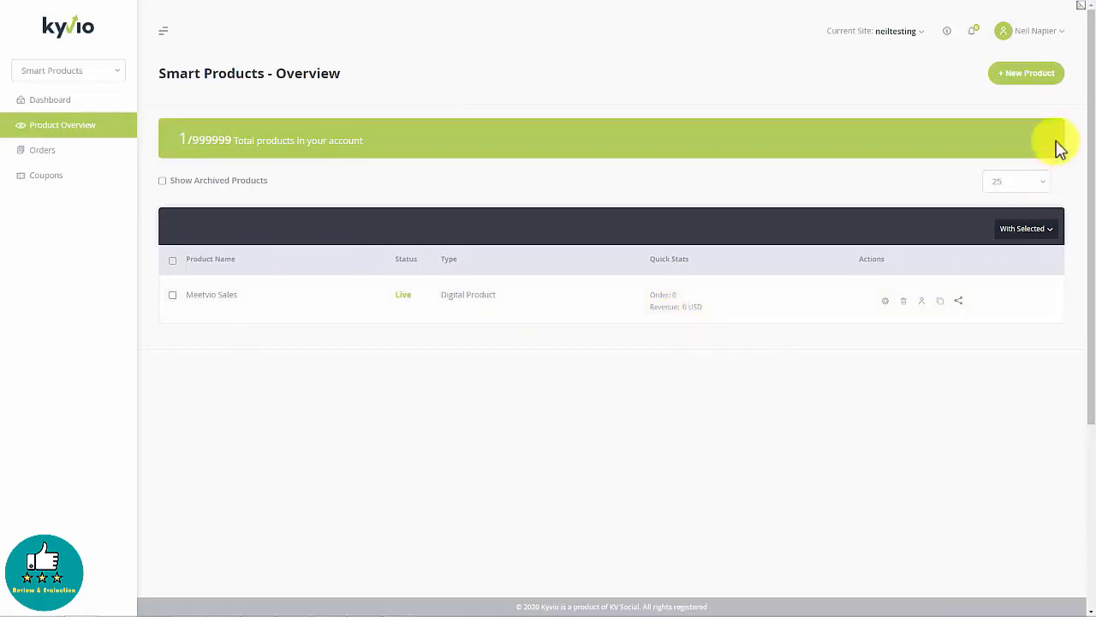
Step: Start a new product of the Digital Product type and continue to its product information
left_click(1027, 86)
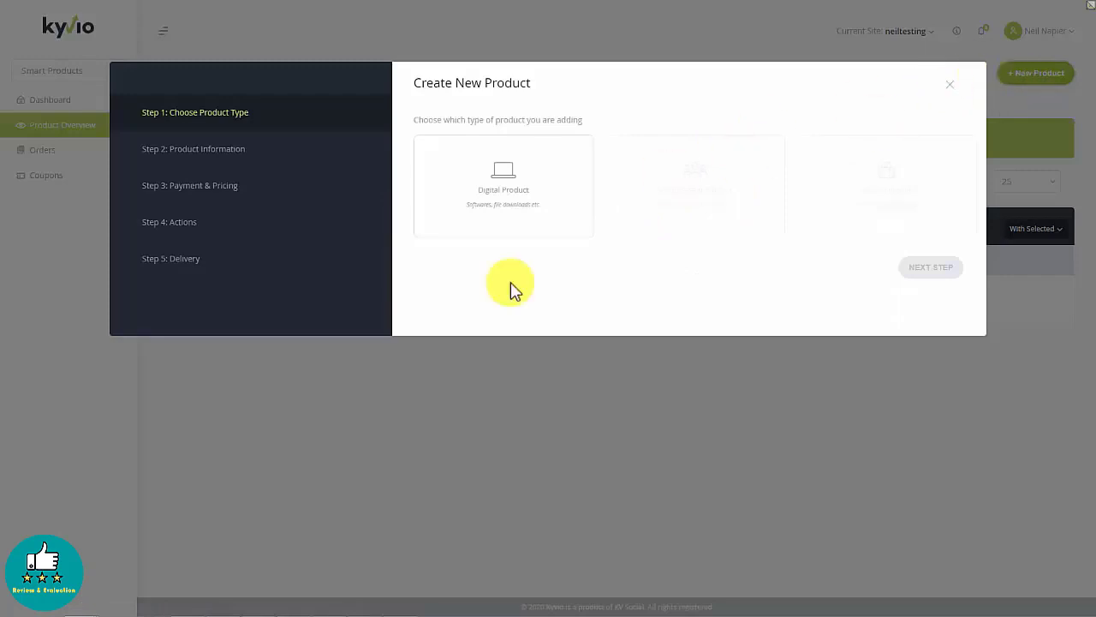
left_click(550, 229)
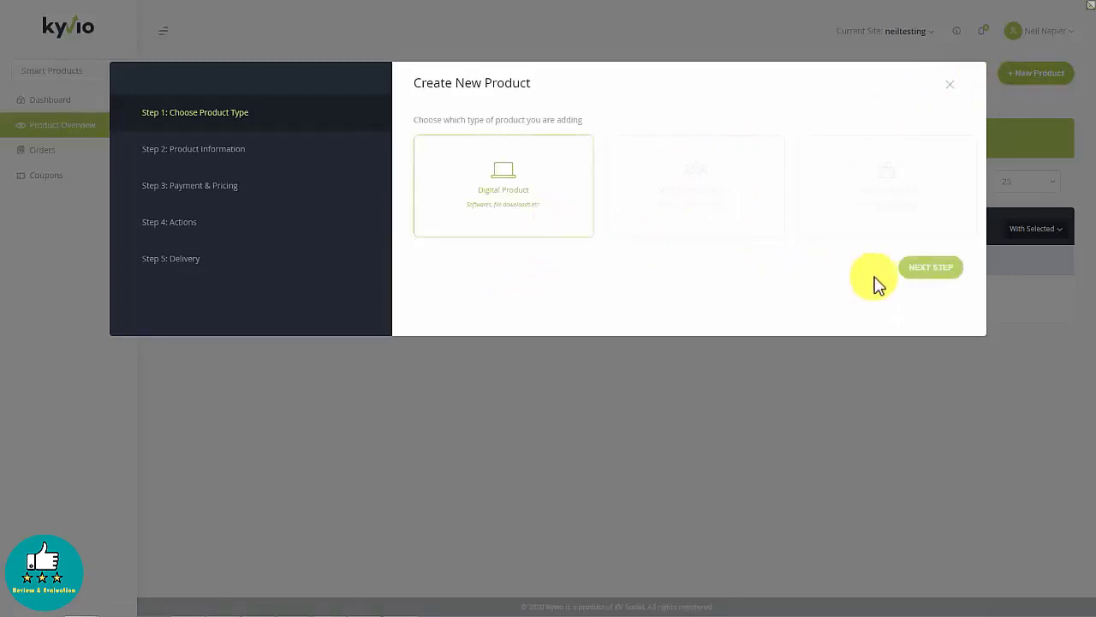
left_click(921, 269)
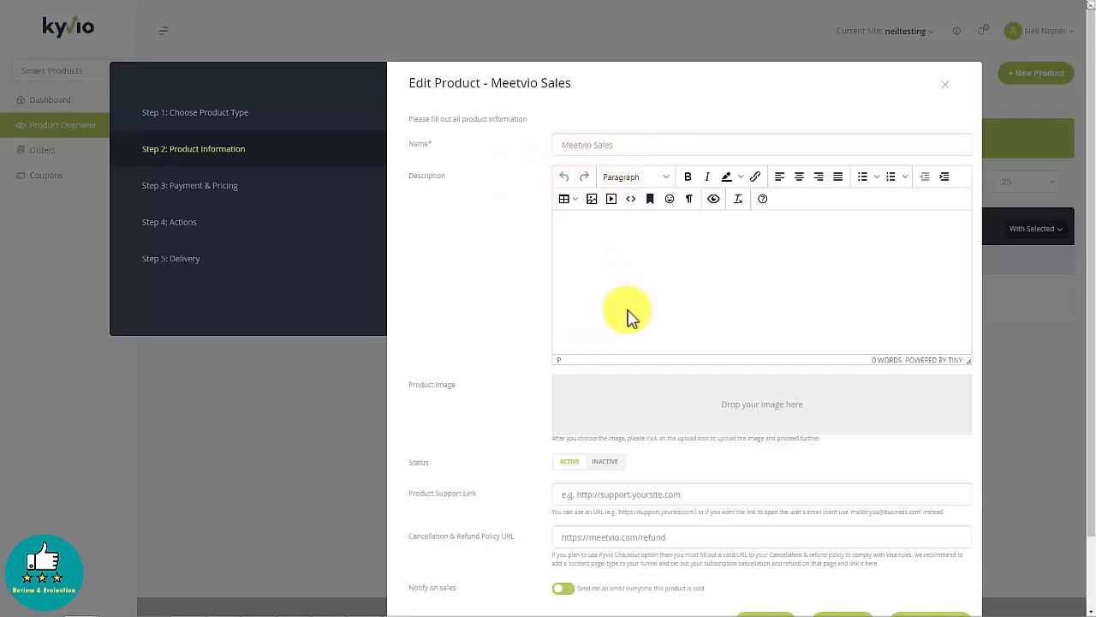
scroll(638, 360, "down", 2)
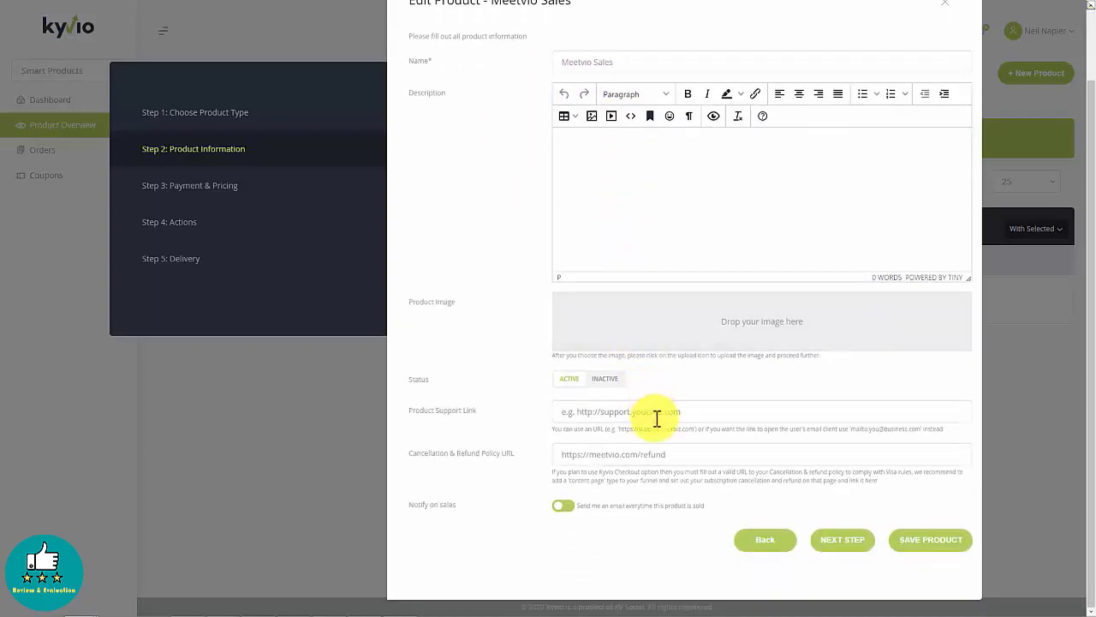
left_click(653, 413)
left_click(640, 439)
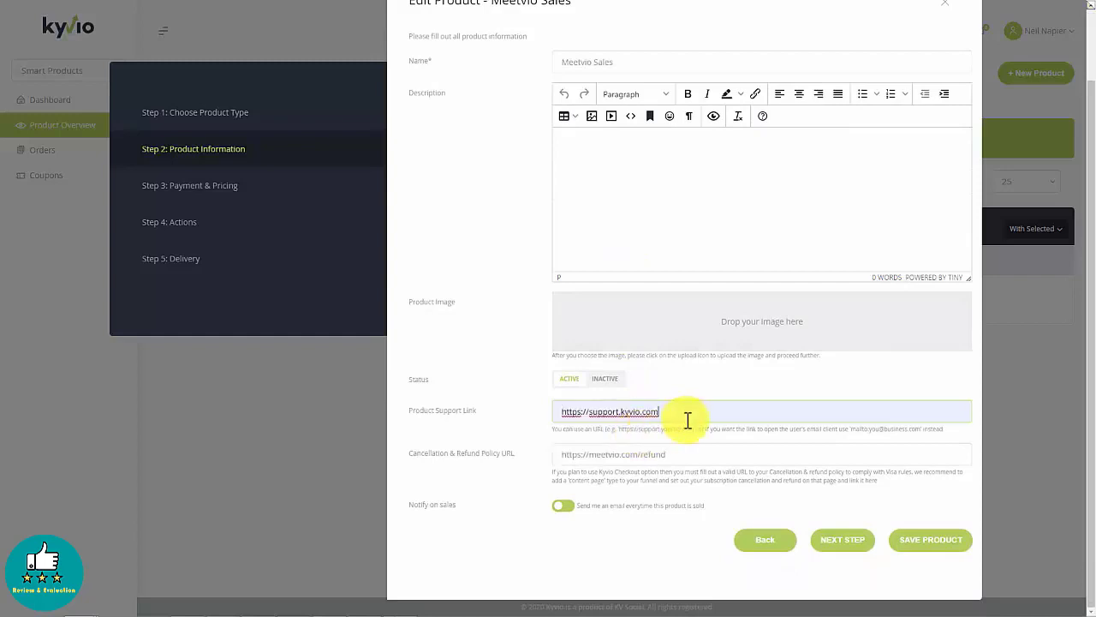
left_click(847, 542)
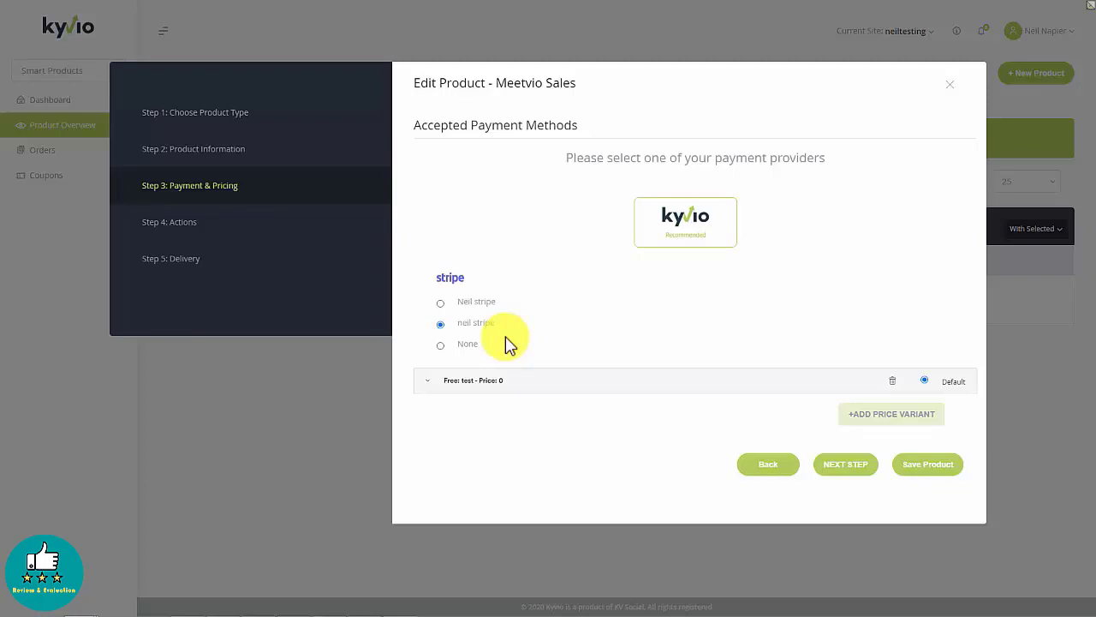
Step: Change the test price variant's pricing type to Subscription and set its monthly price to 69
left_click(454, 382)
scroll(589, 417, "down", 4)
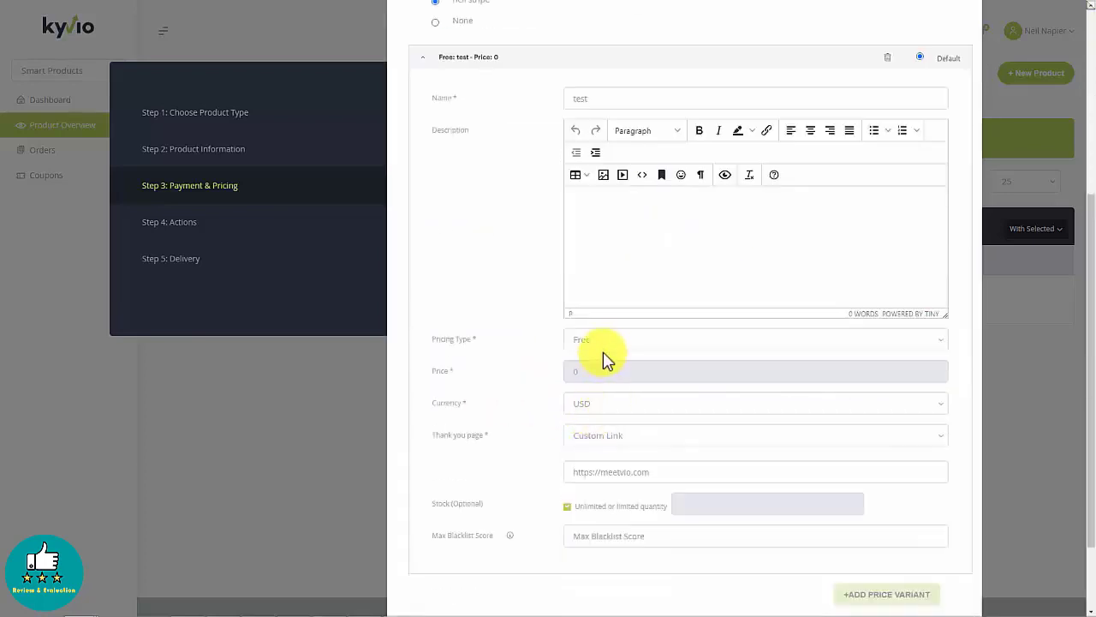
left_click(603, 342)
left_click(612, 384)
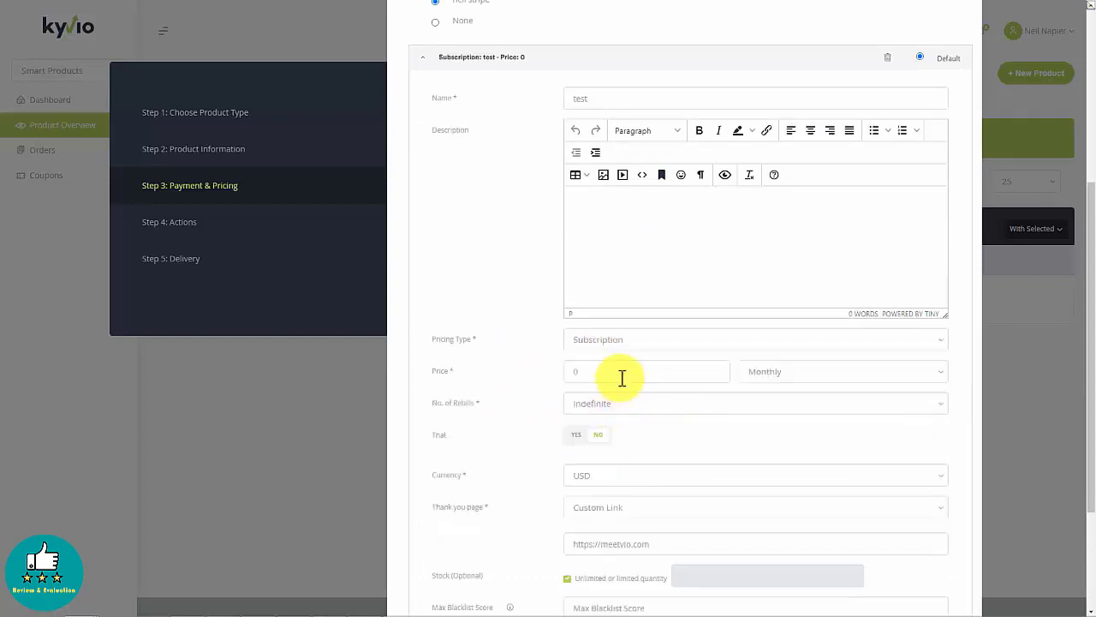
left_click(568, 375)
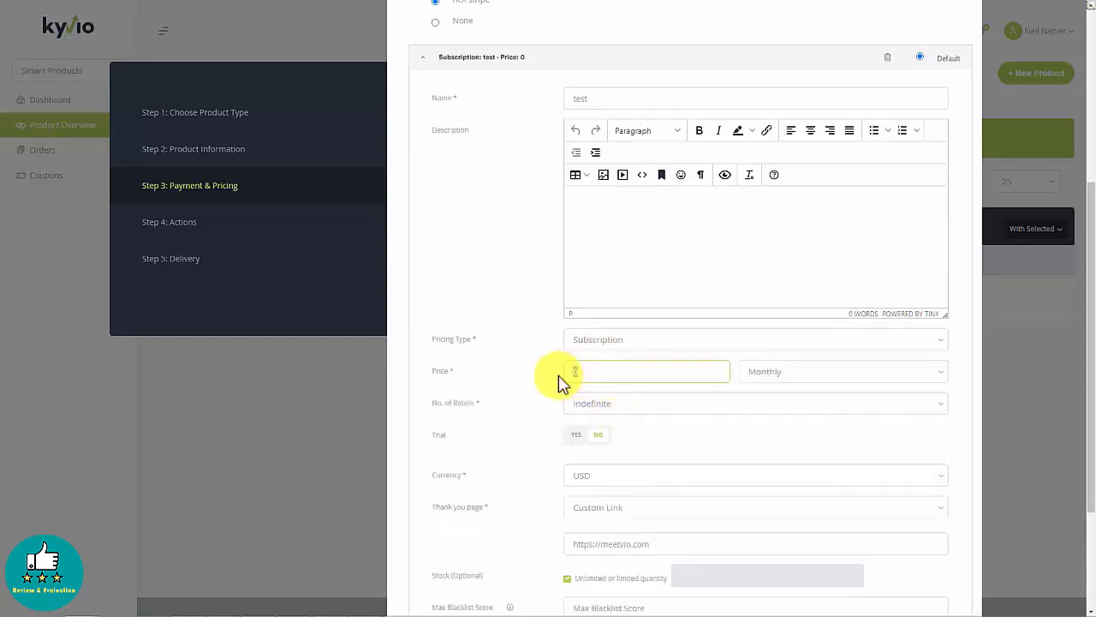
type("69")
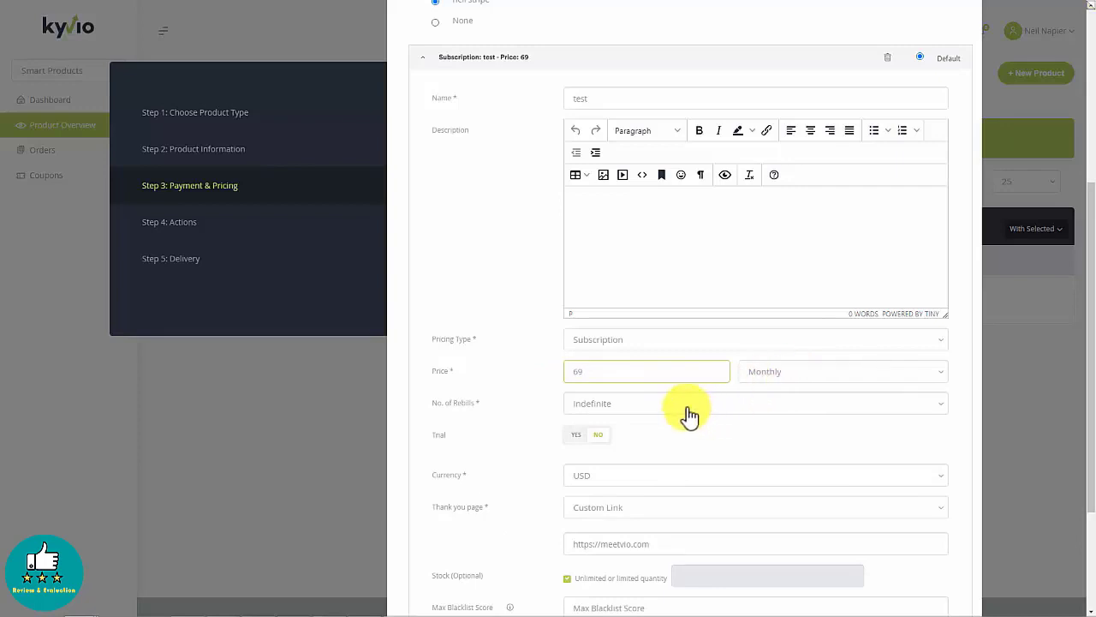
left_click(521, 457)
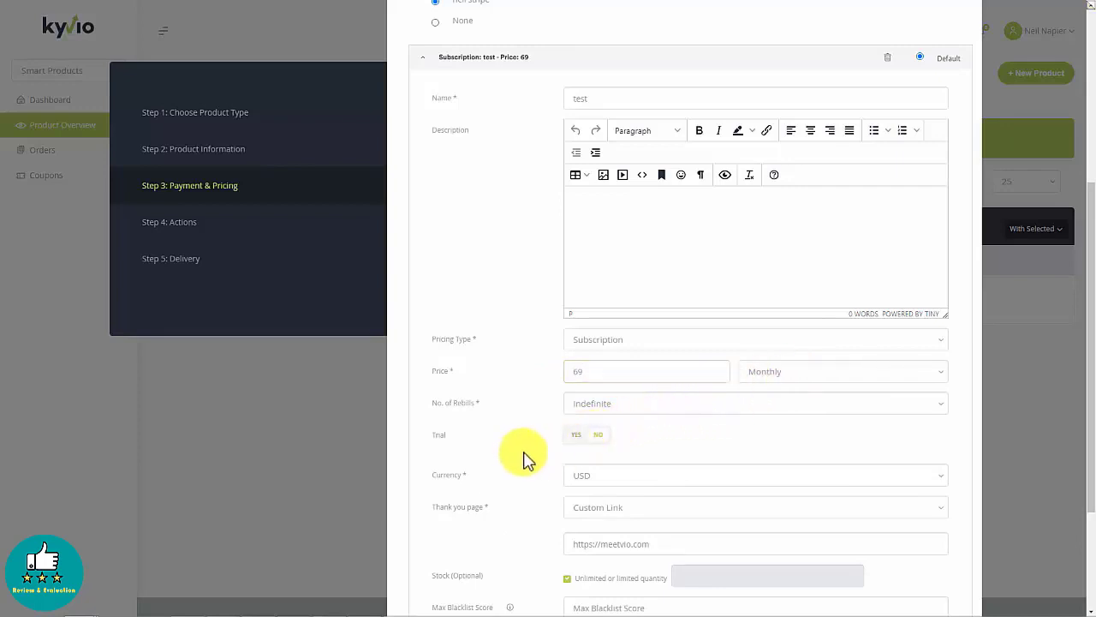
scroll(533, 488, "down", 1)
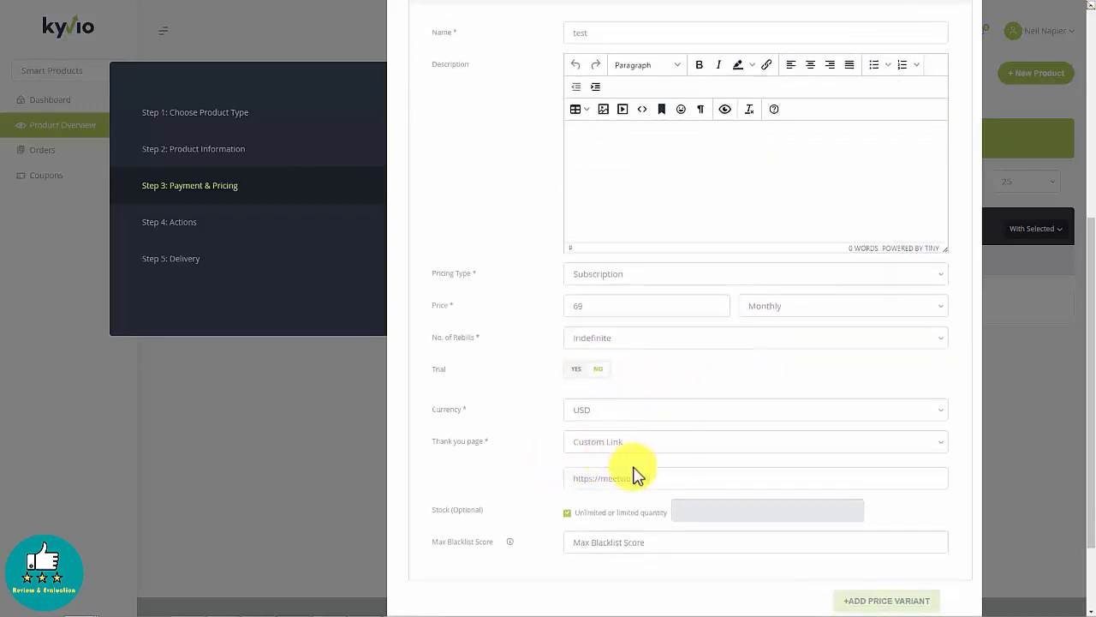
scroll(552, 458, "down", 1)
left_click(664, 452)
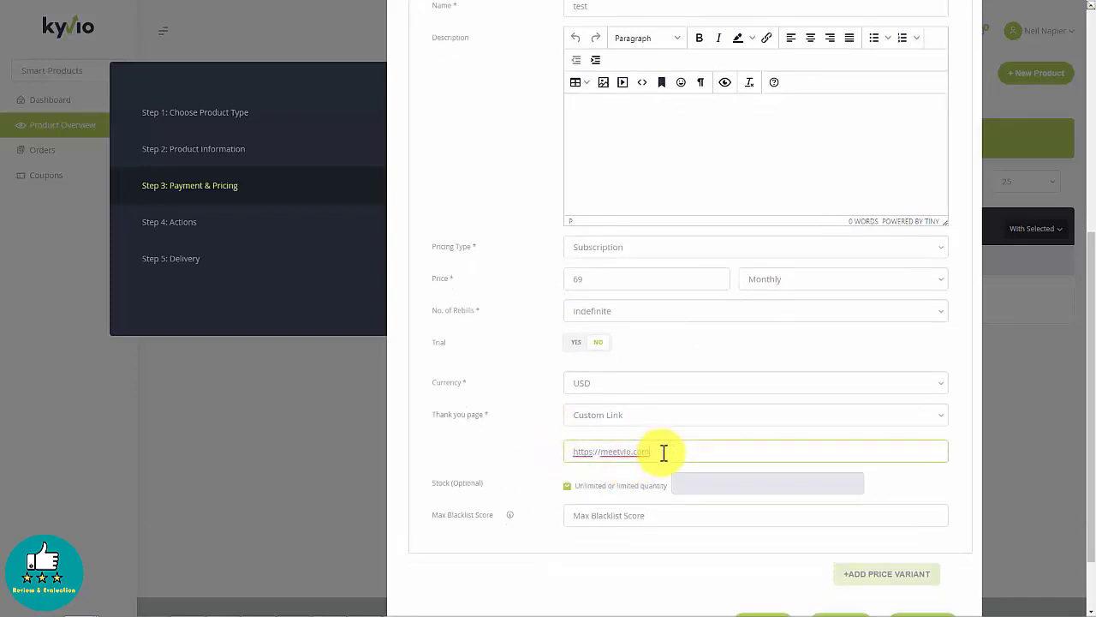
type("ty")
left_click(526, 469)
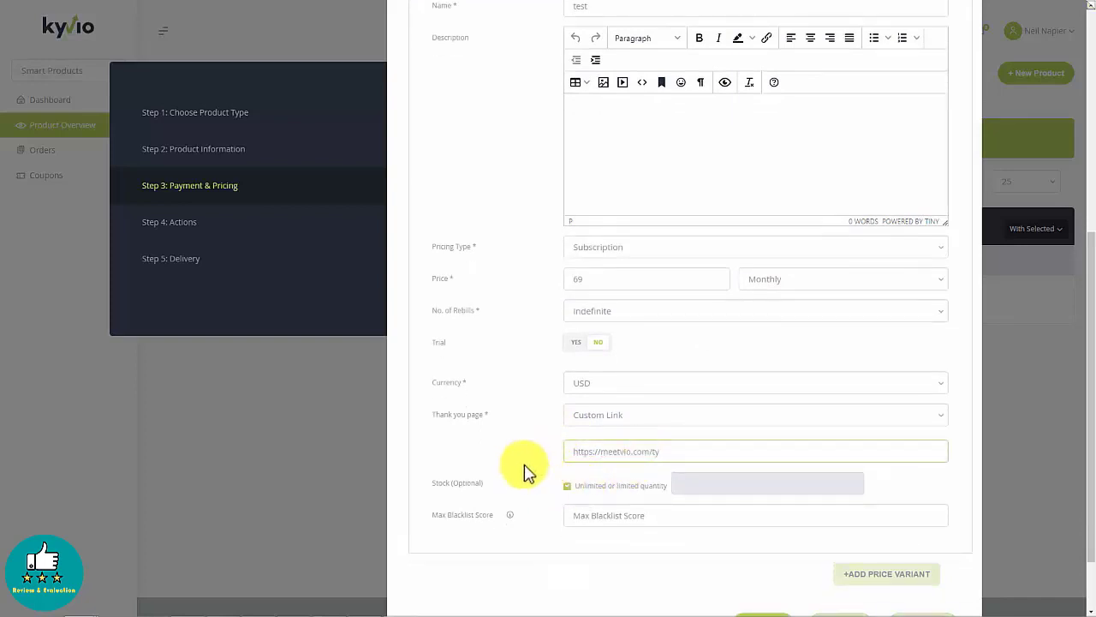
middle_click(560, 509)
middle_click(560, 544)
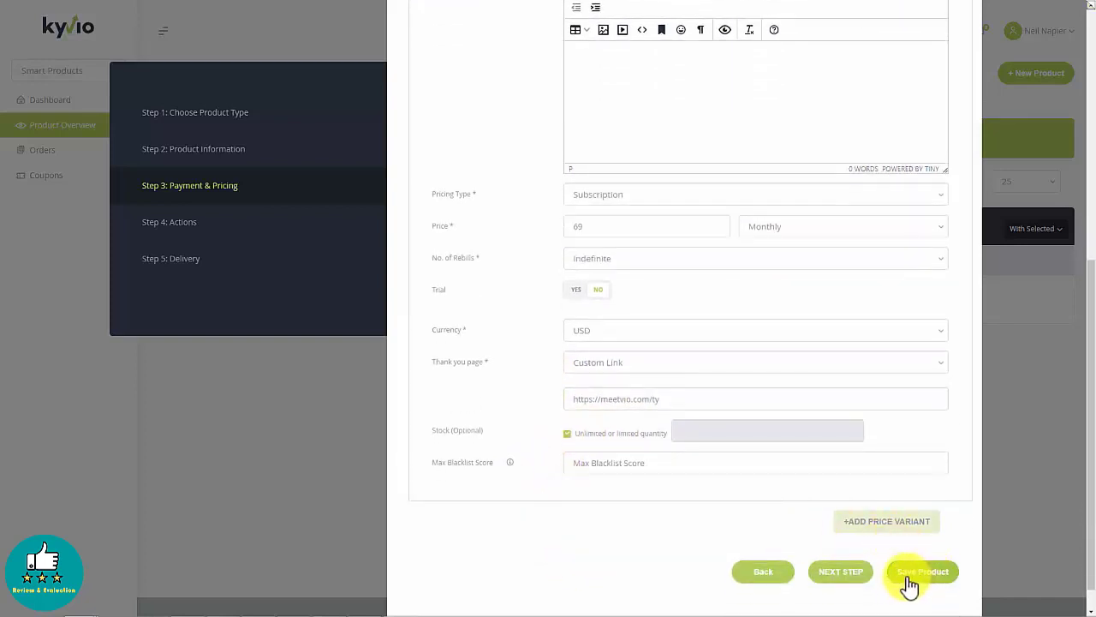
left_click(868, 575)
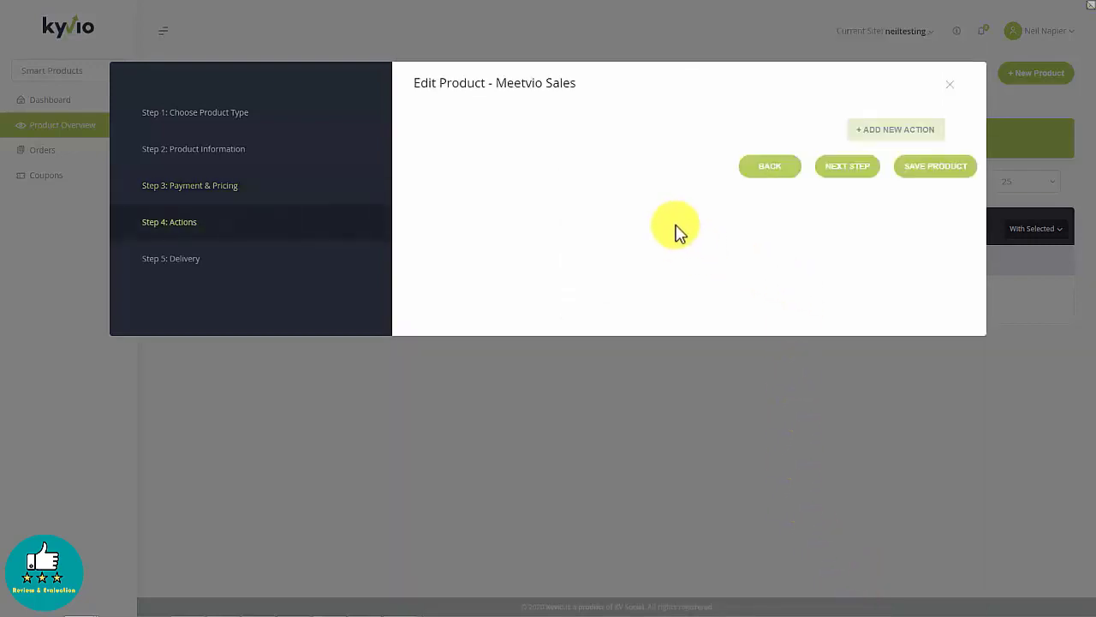
left_click(821, 169)
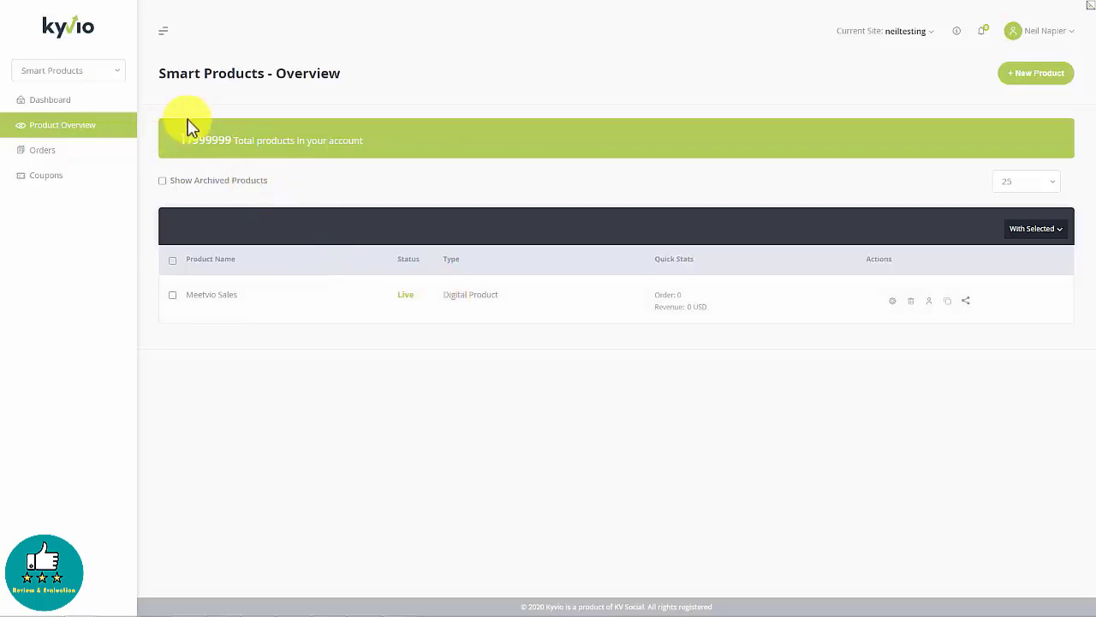
Step: Start a new funnel of the Import Funnel type in Smart Funnels and add two page URL entries to it
left_click(107, 72)
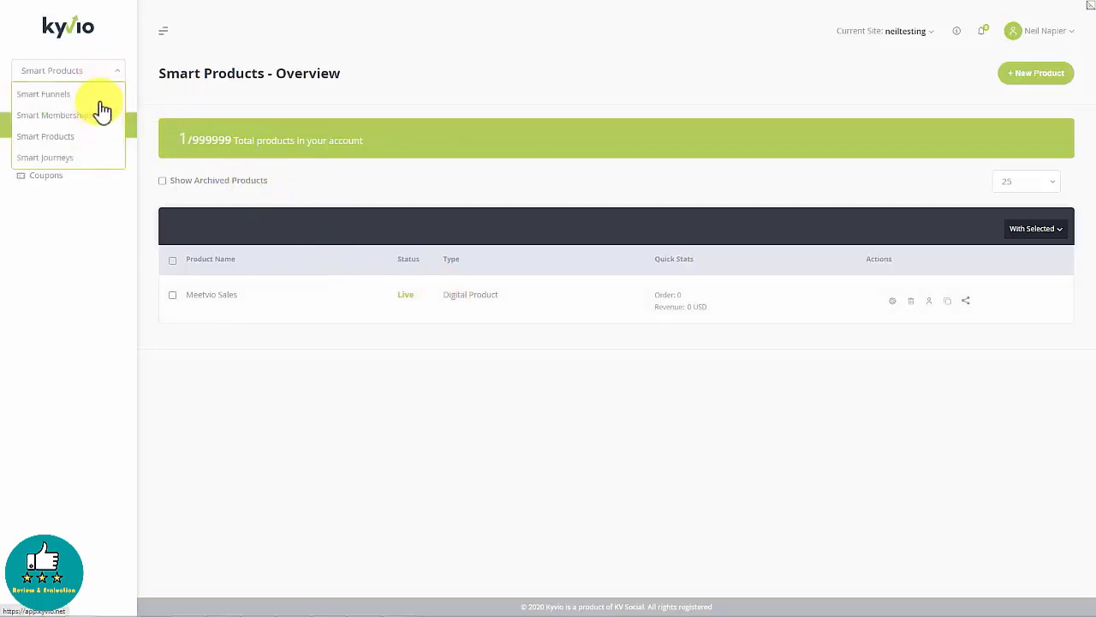
left_click(100, 98)
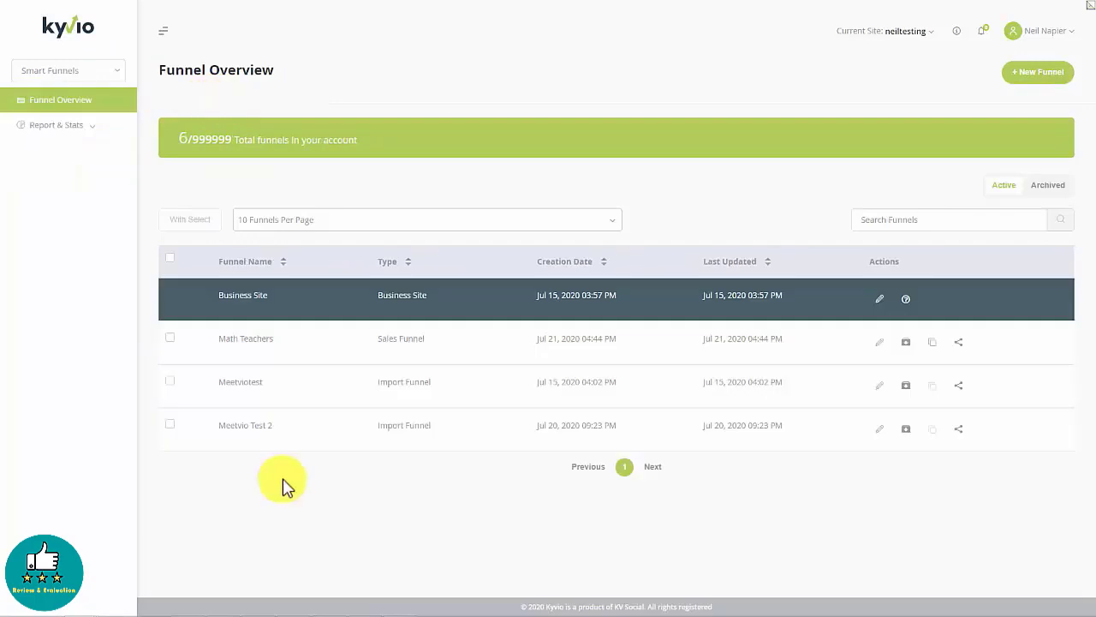
left_click(1025, 73)
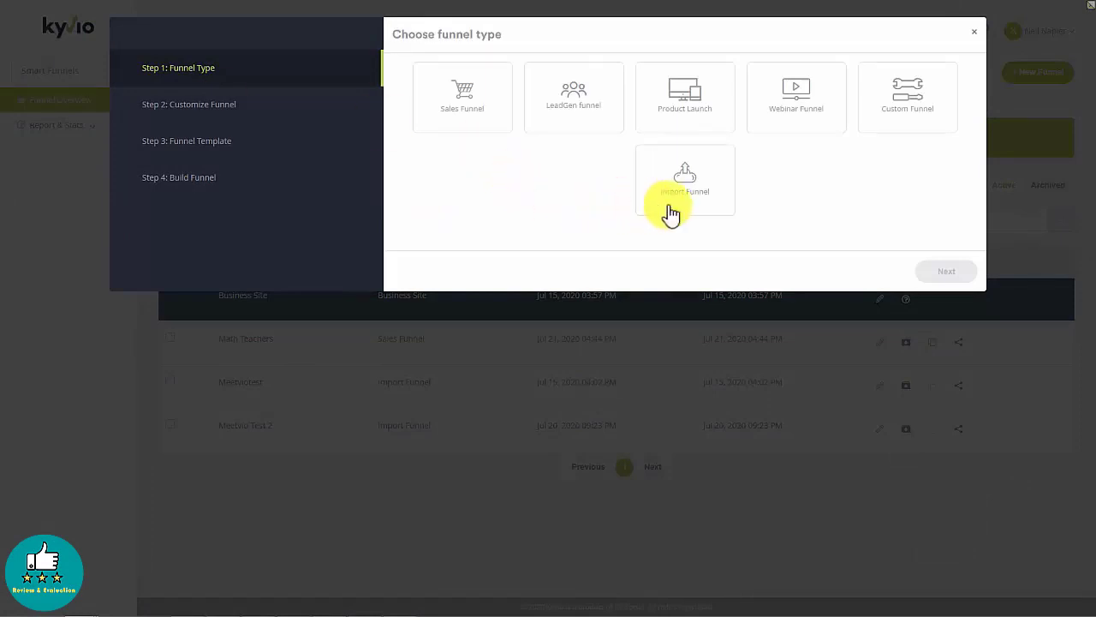
left_click(687, 193)
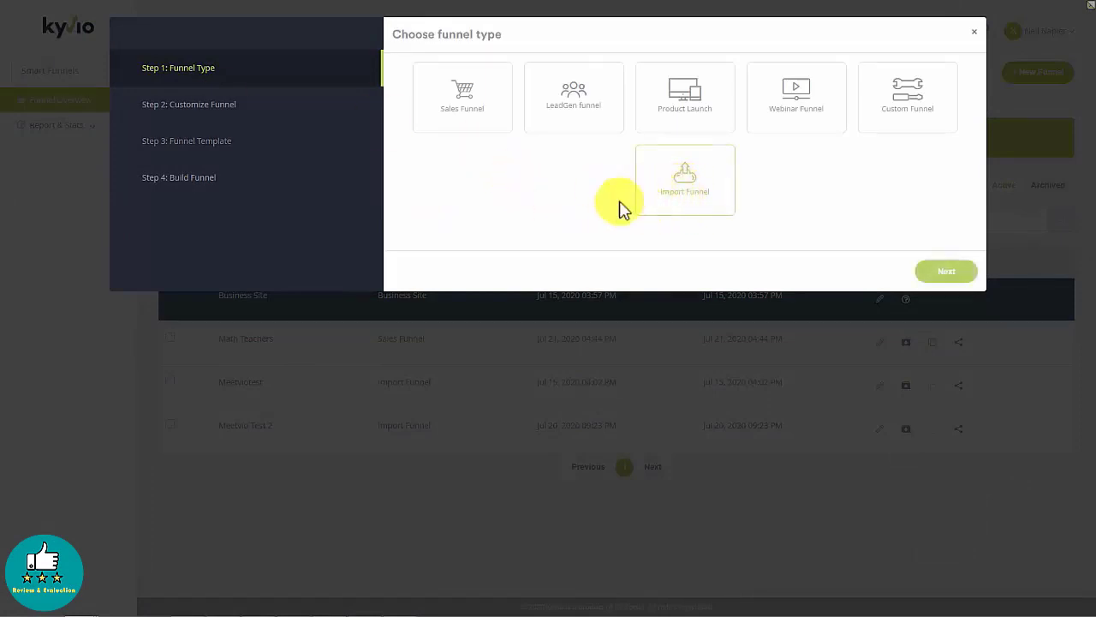
left_click(938, 274)
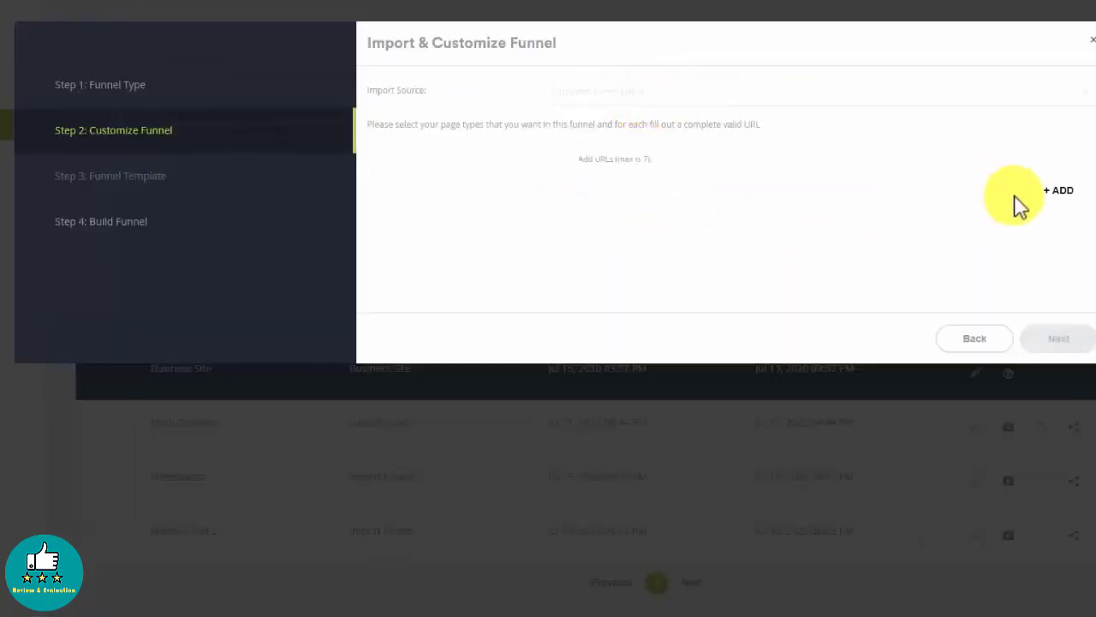
left_click(1057, 191)
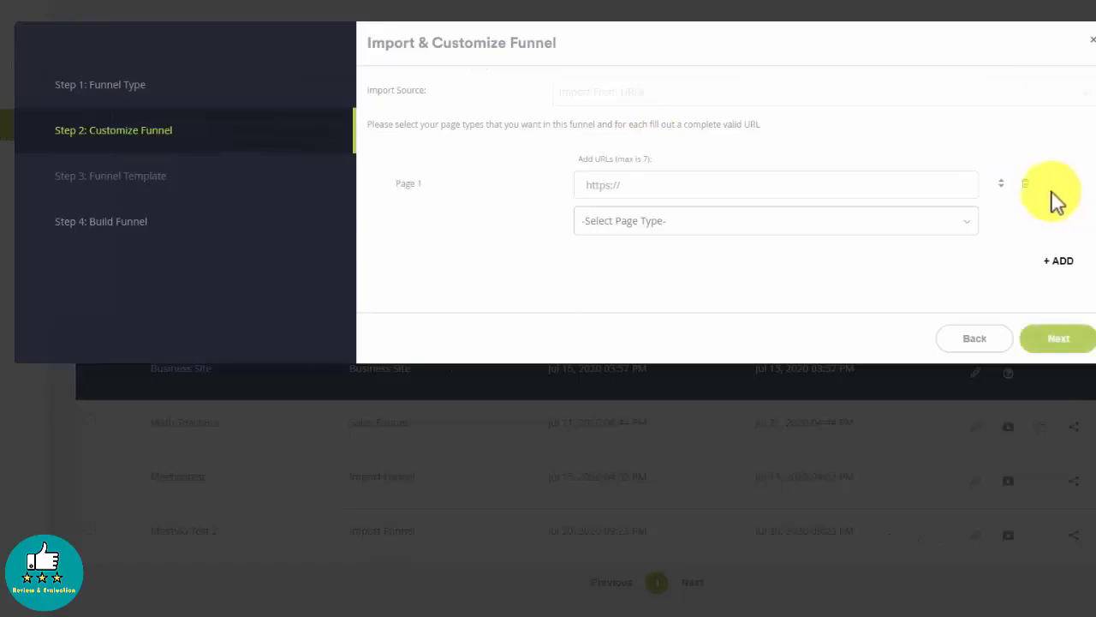
left_click(1056, 272)
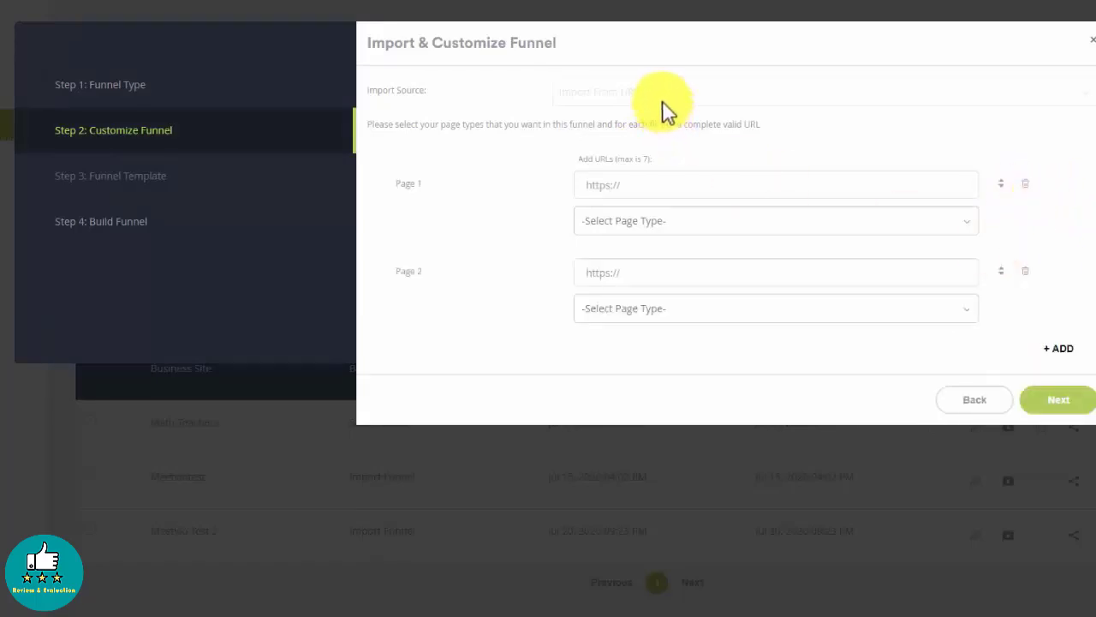
left_click(652, 187)
type("https://www.hitc.com/en-gb/2020/06/24/tony-robbins-comeback-challenge/")
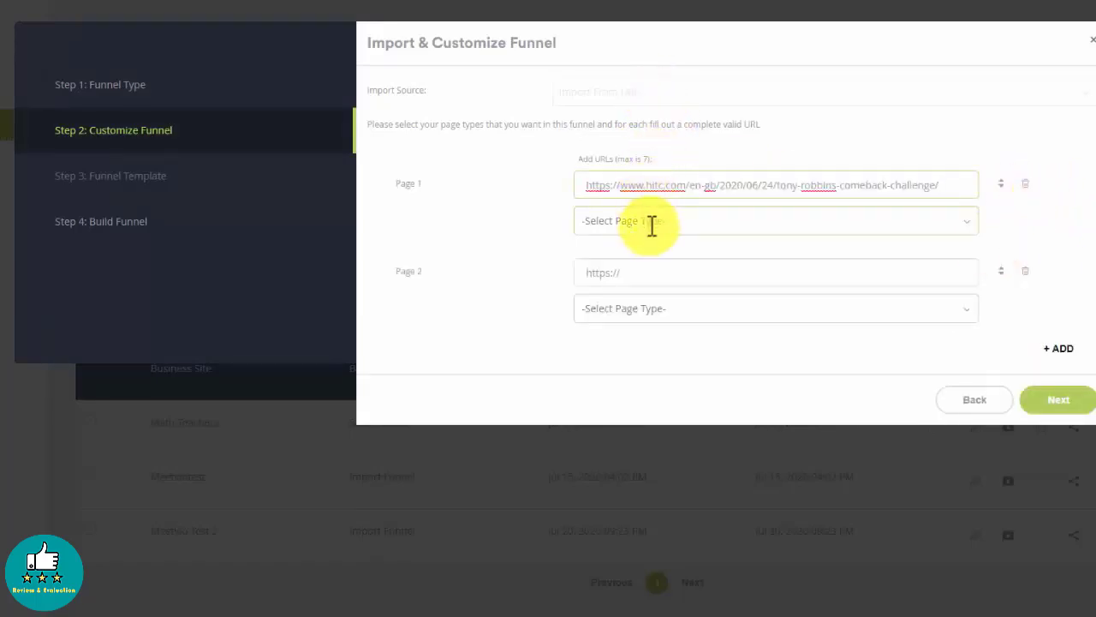
key("ctrl+a")
key("BackSpace")
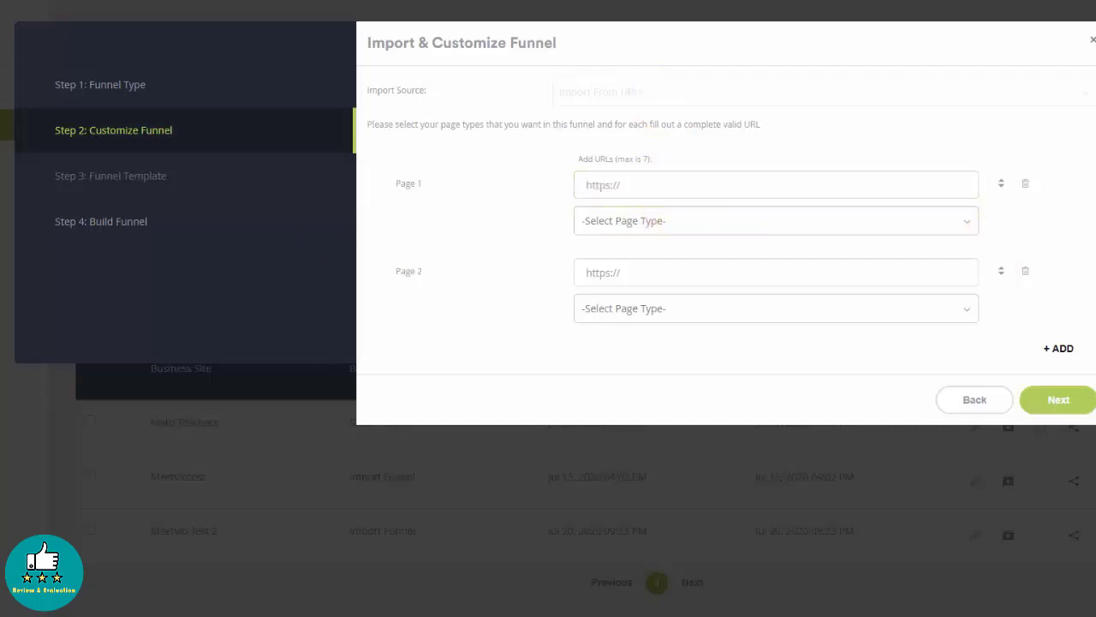
type("https://makemycomeback.com/comeback")
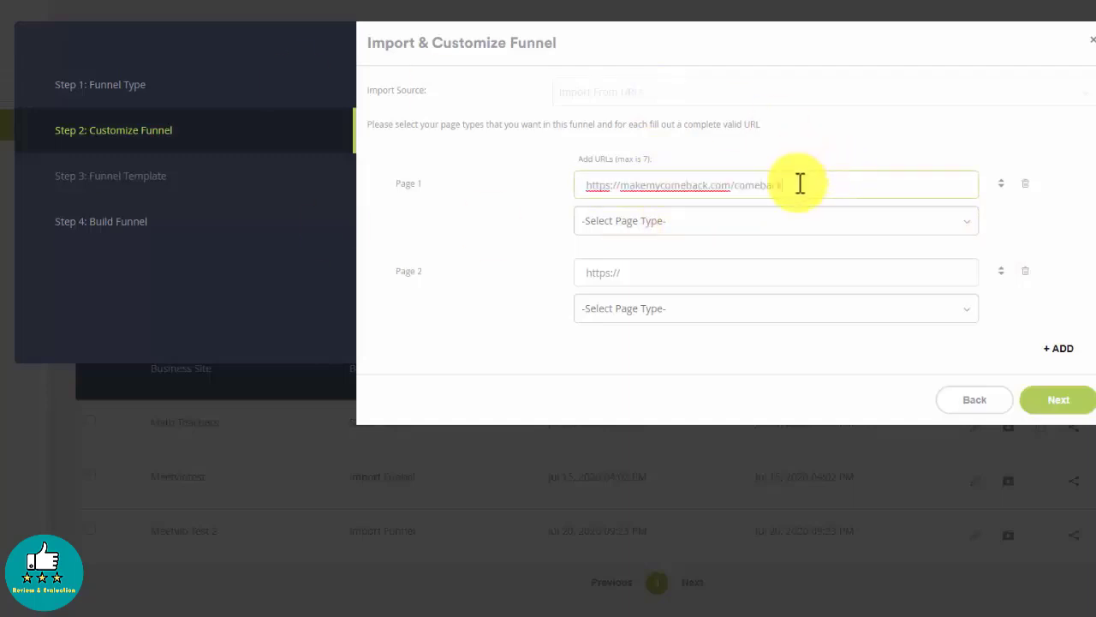
left_click(693, 226)
left_click(689, 254)
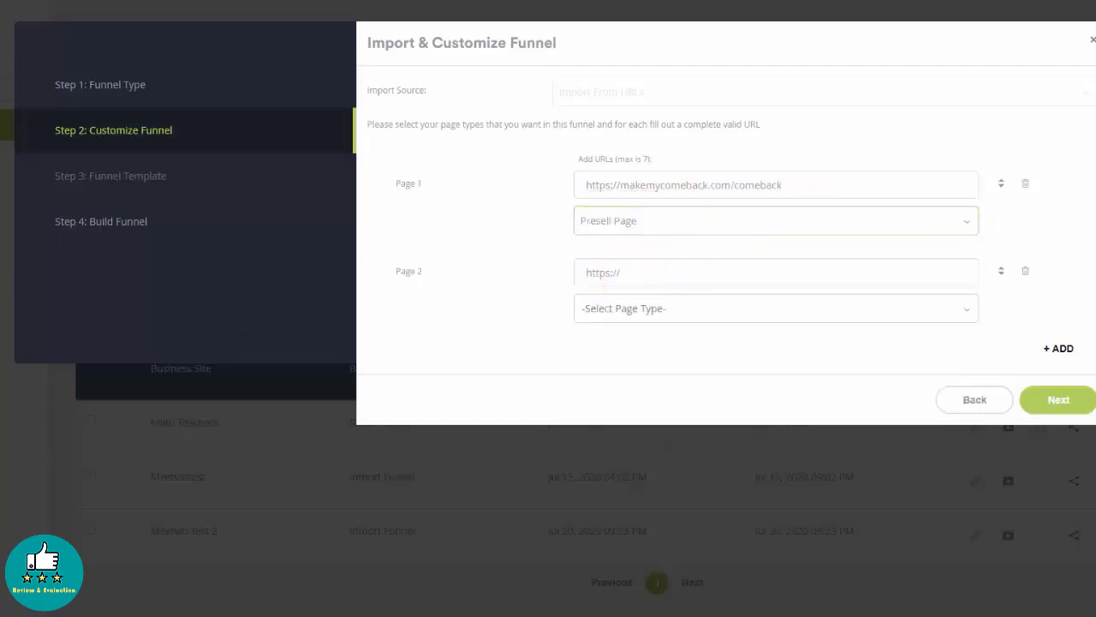
left_click(631, 280)
type("https://makemycomeback.com/welcome-vip")
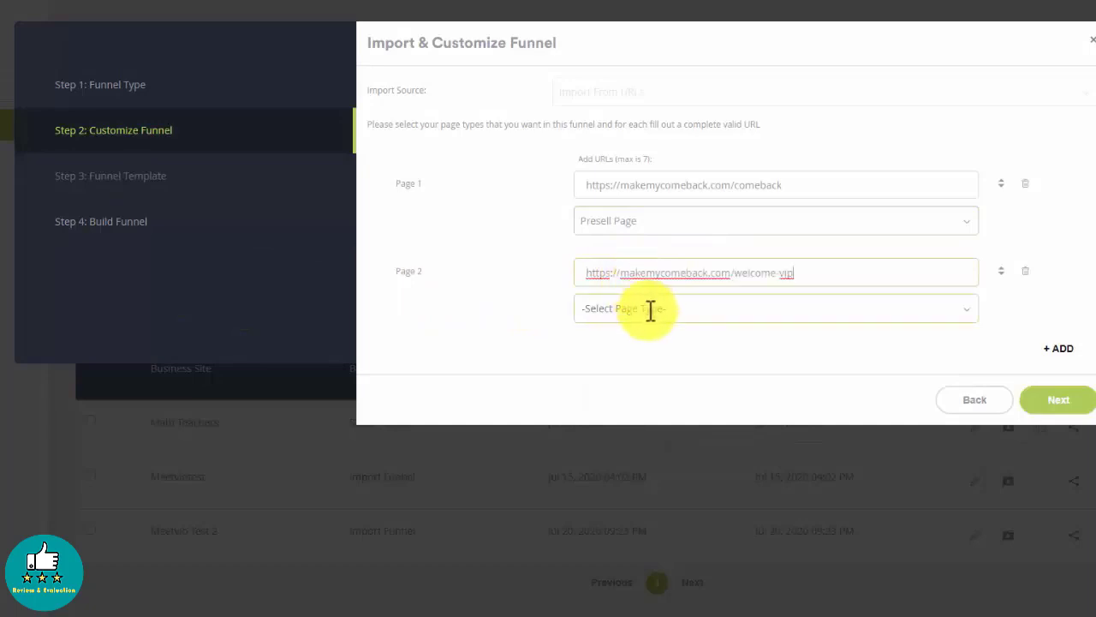
left_click(651, 310)
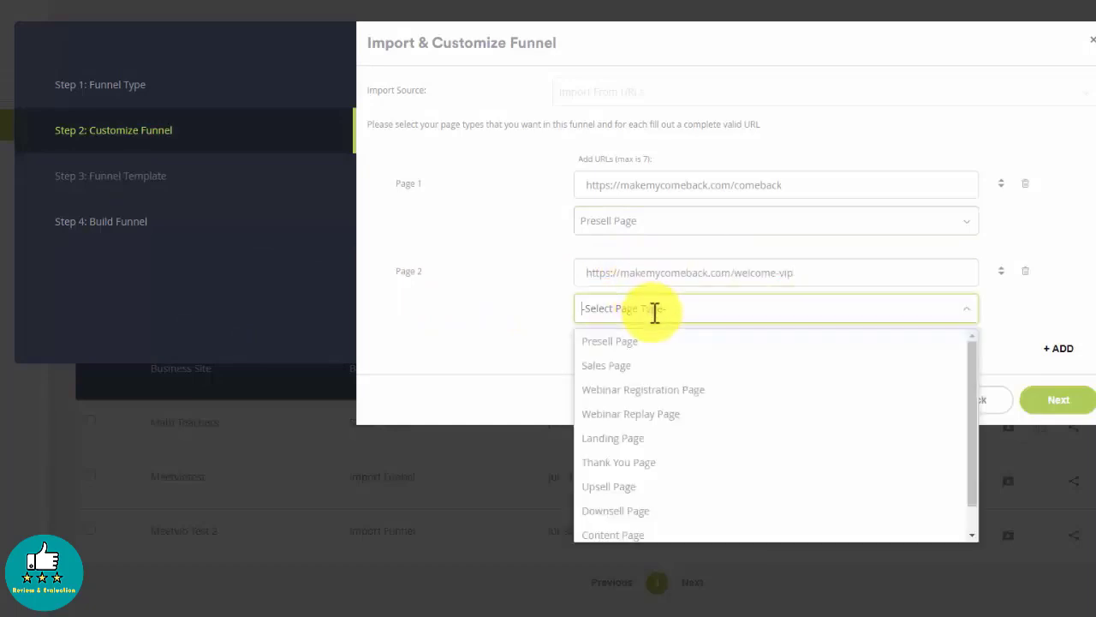
left_click(670, 463)
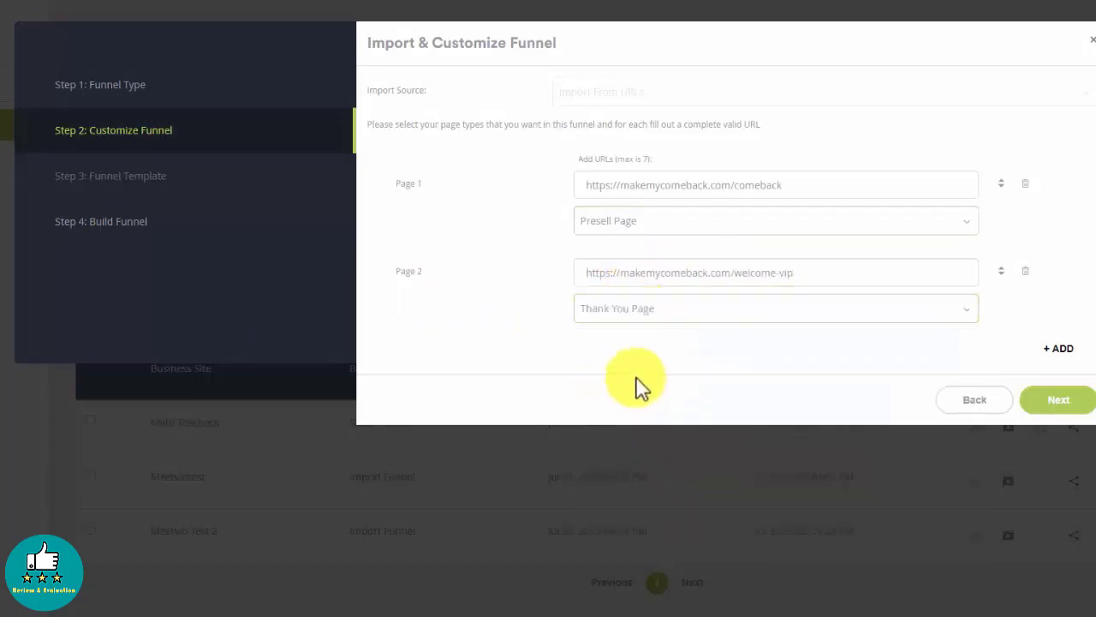
left_click(1045, 402)
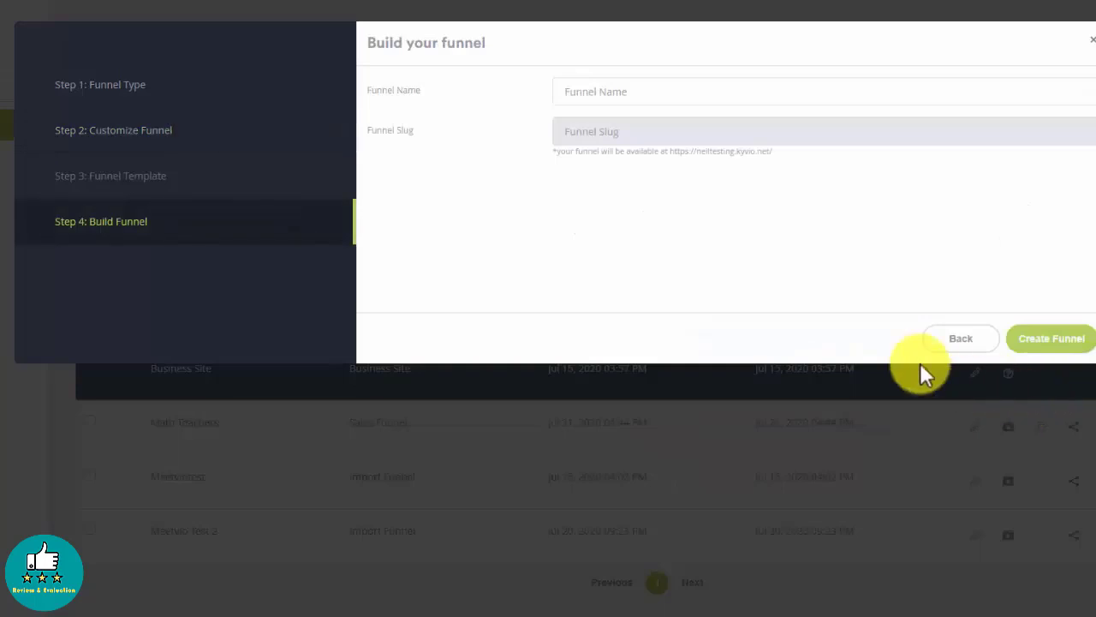
Step: Name the new funnel Tony Robbins Comeback Funnel
left_click(588, 102)
type("Rotony")
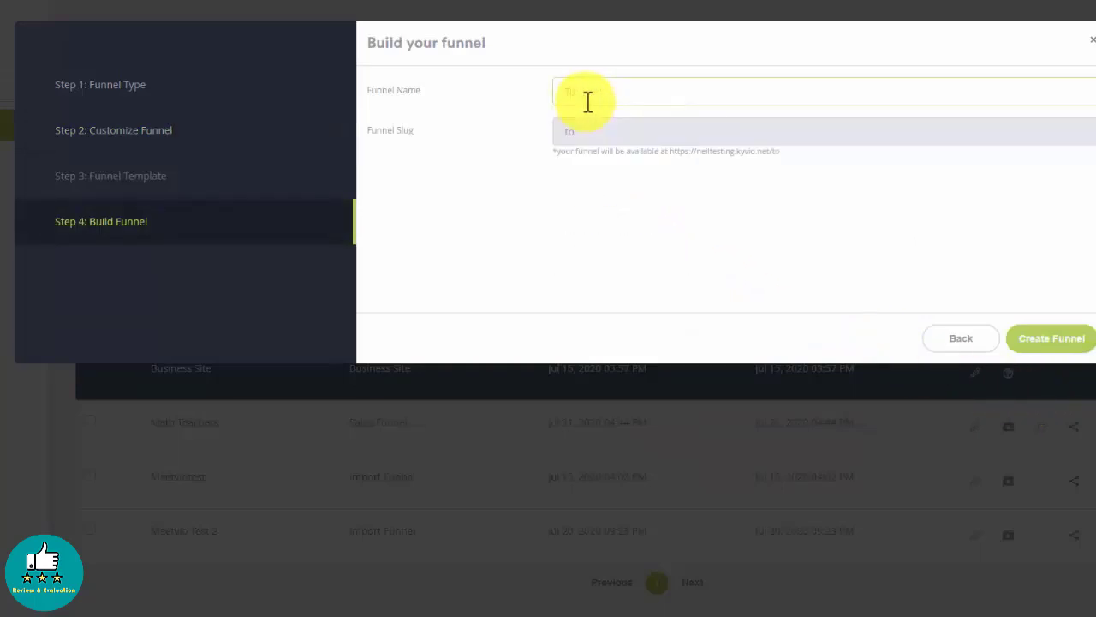
type("rotony")
key("ctrl+a")
type("Tony Robbins Comeback Funnel")
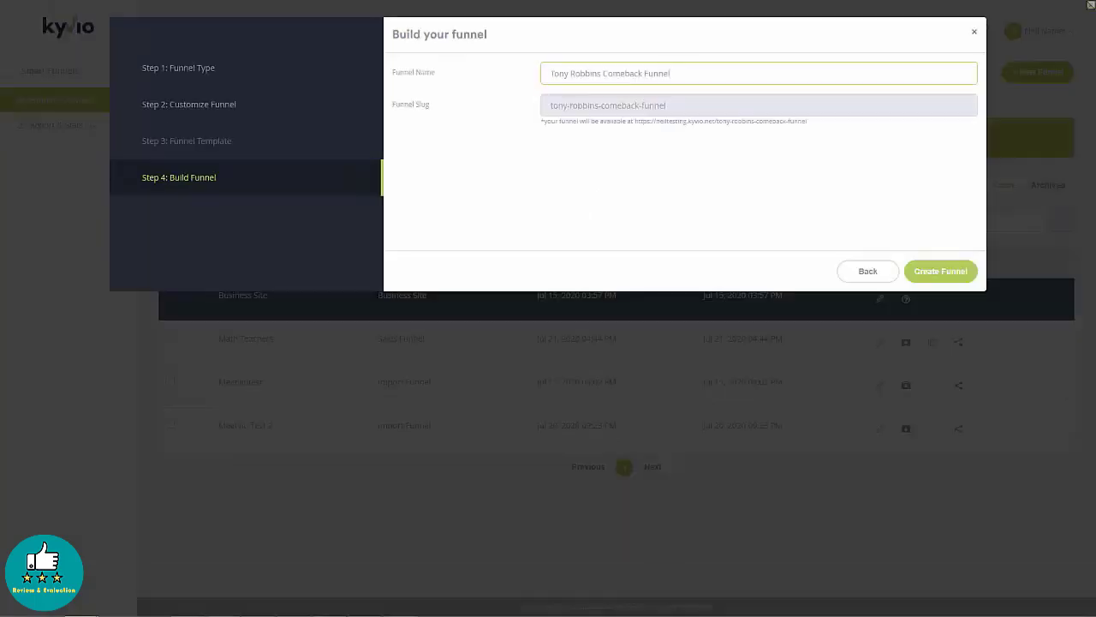
Step: Review the original makemycomeback.com comeback and welcome-vip pages in the browser, and return to the funnel setup
left_click(201, 15)
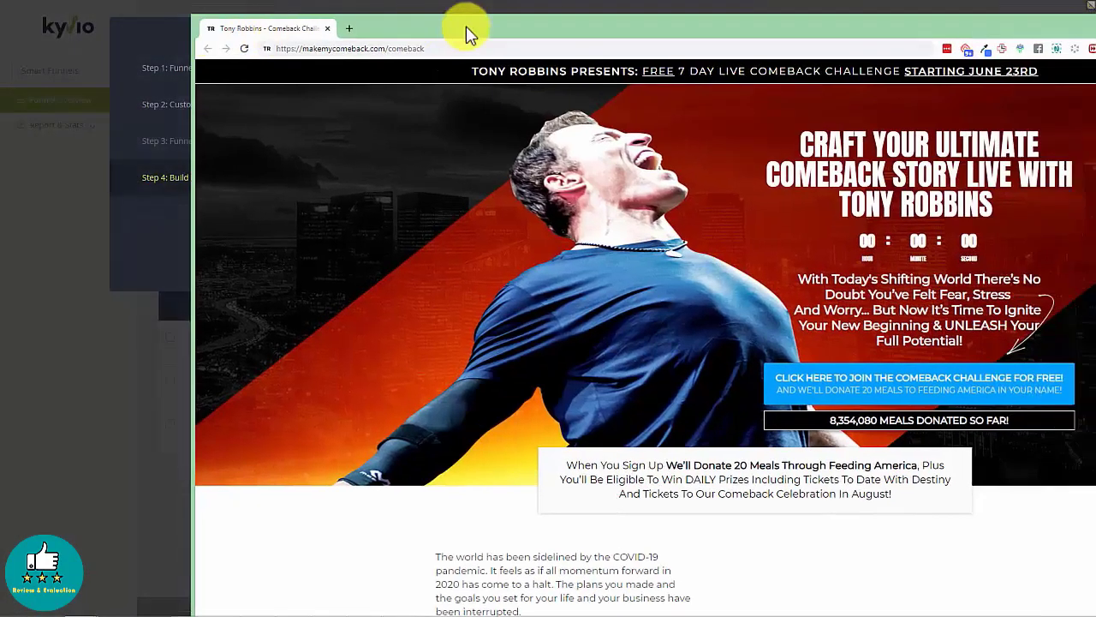
double_click(466, 31)
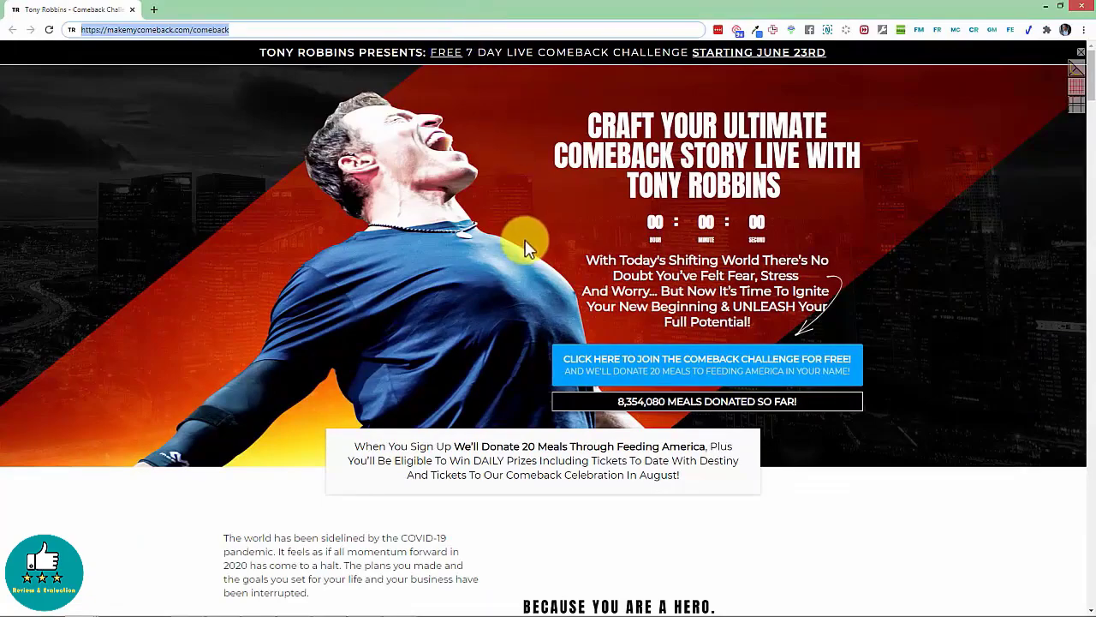
scroll(531, 252, "down", 15)
scroll(528, 261, "up", 15)
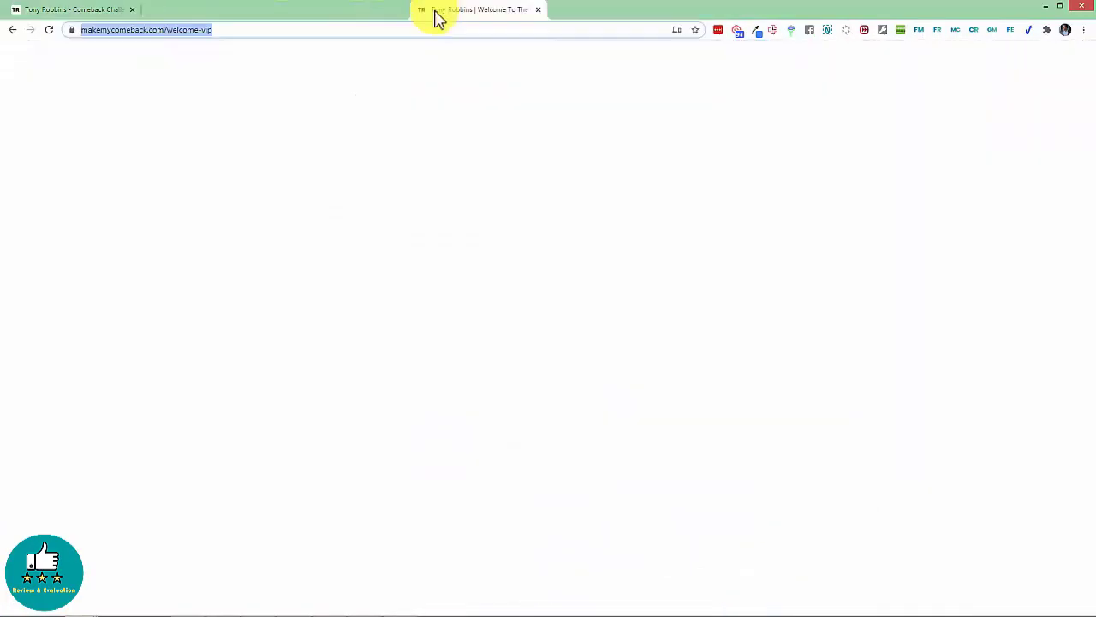
left_click_drag(436, 17, 293, 19)
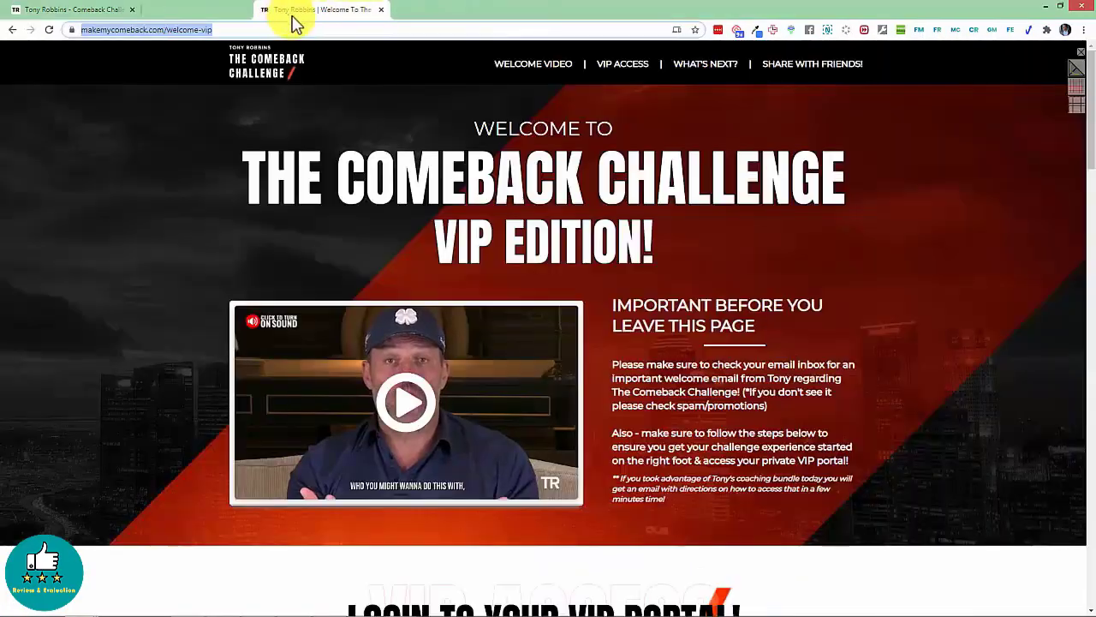
scroll(421, 274, "down", 20)
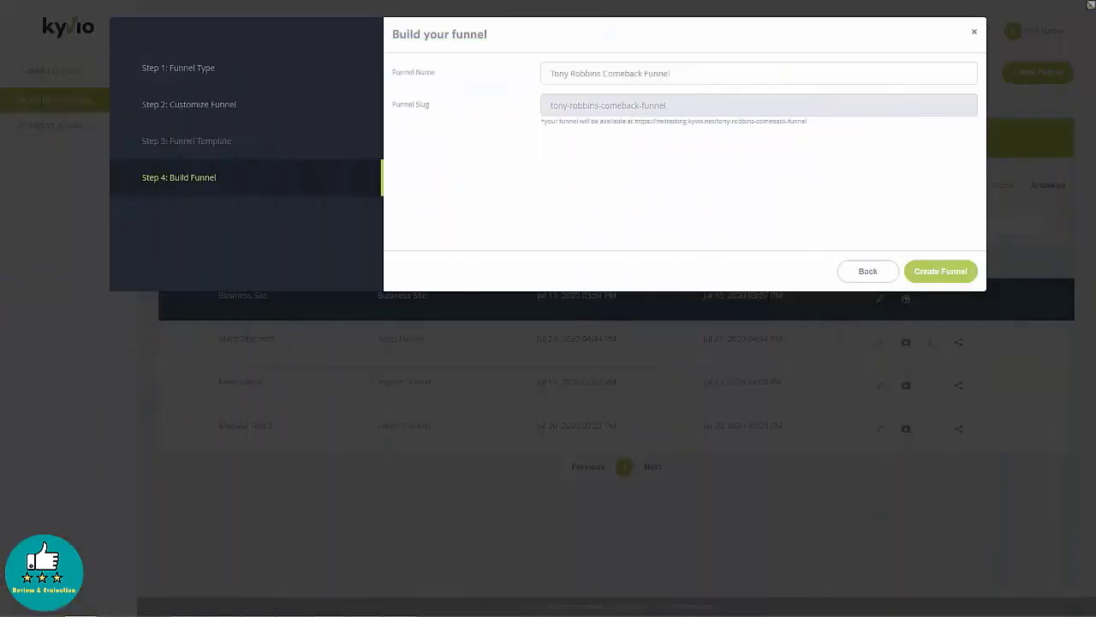
left_click_drag(734, 182, 739, 184)
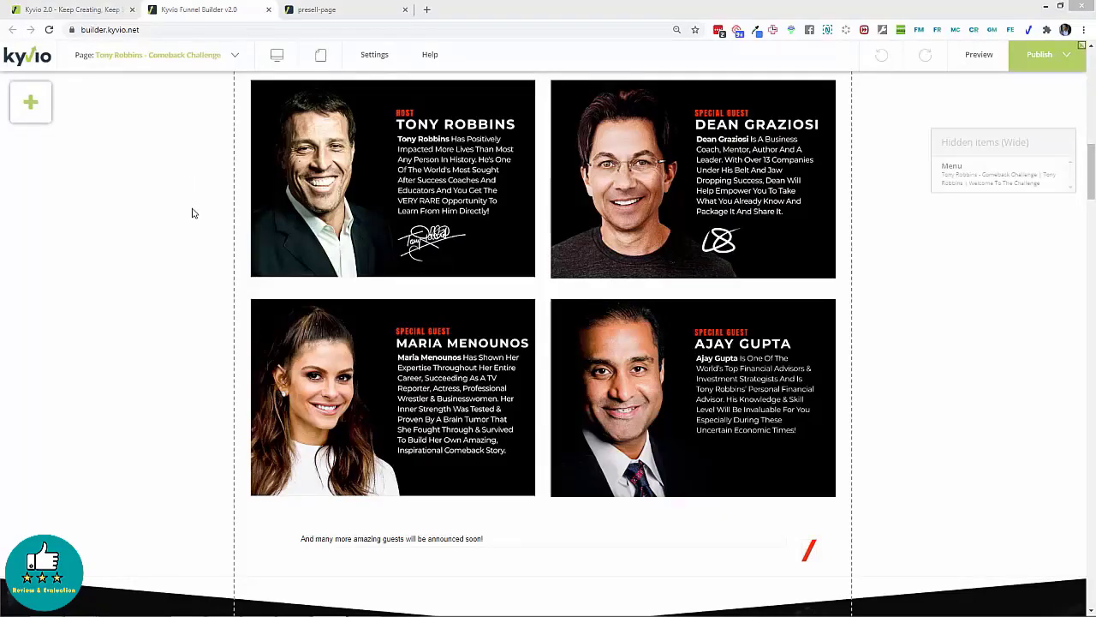
Step: Look through the imported Tony Robbins - Comeback Challenge page in the funnel builder
left_click(192, 236)
scroll(265, 255, "down", 15)
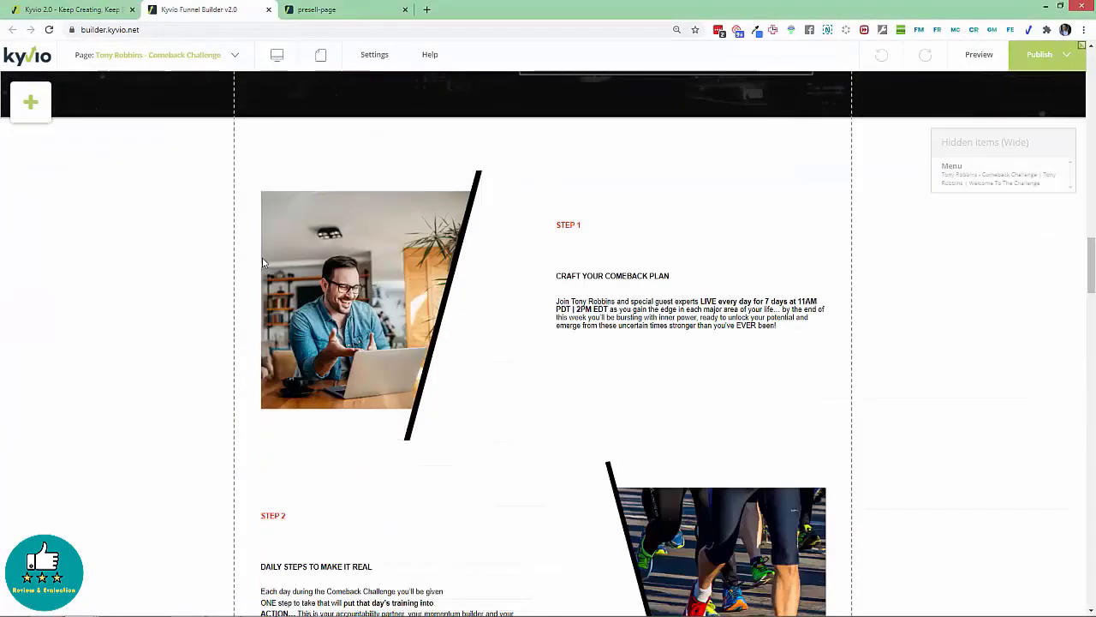
scroll(542, 305, "down", 12)
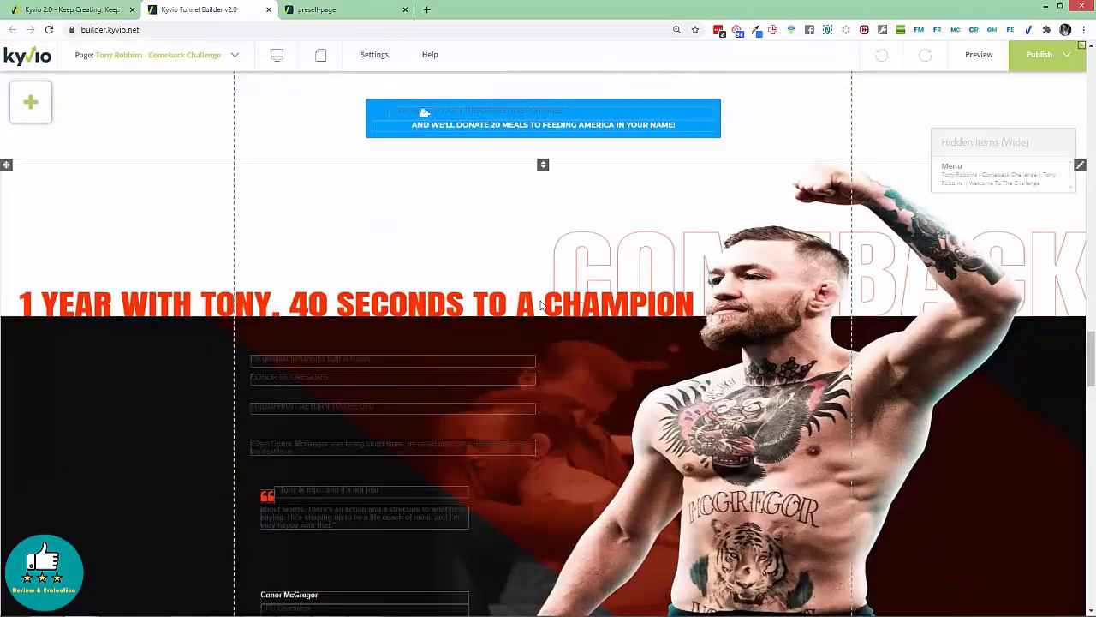
scroll(542, 306, "down", 5)
scroll(542, 306, "up", 15)
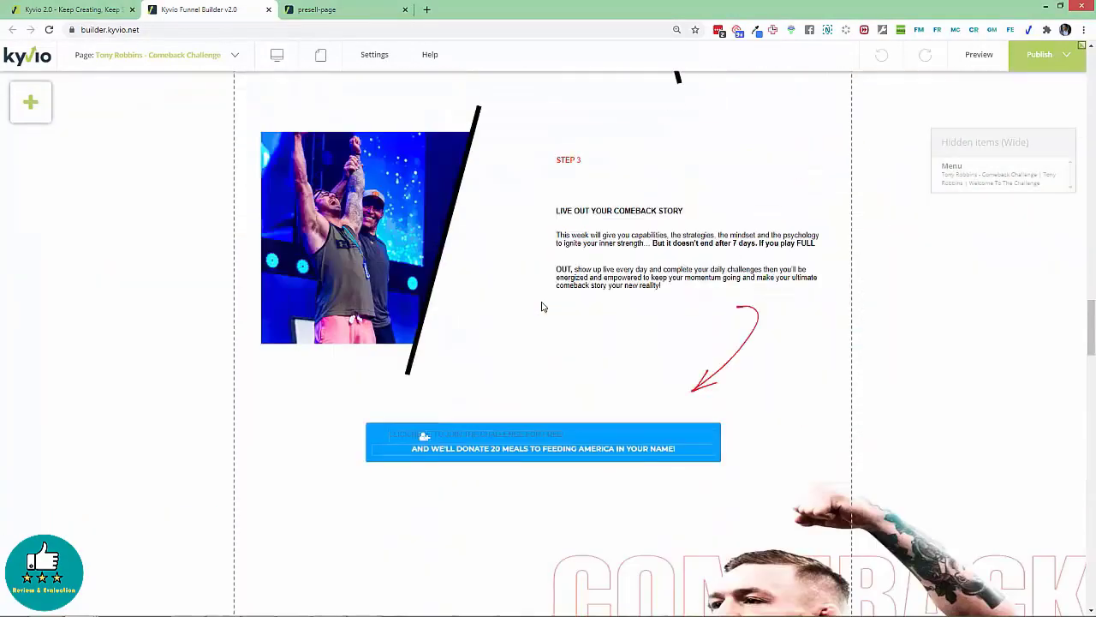
scroll(542, 306, "up", 20)
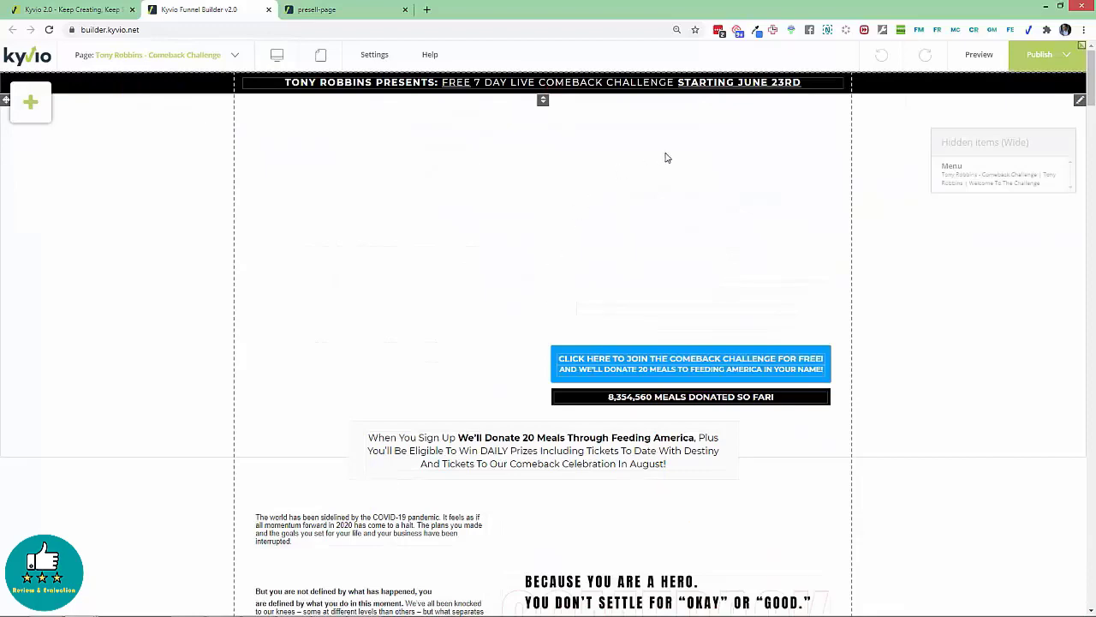
Step: Set the background colour of the page's opening headline section to black (000000) in its properties and apply the change
left_click(1079, 101)
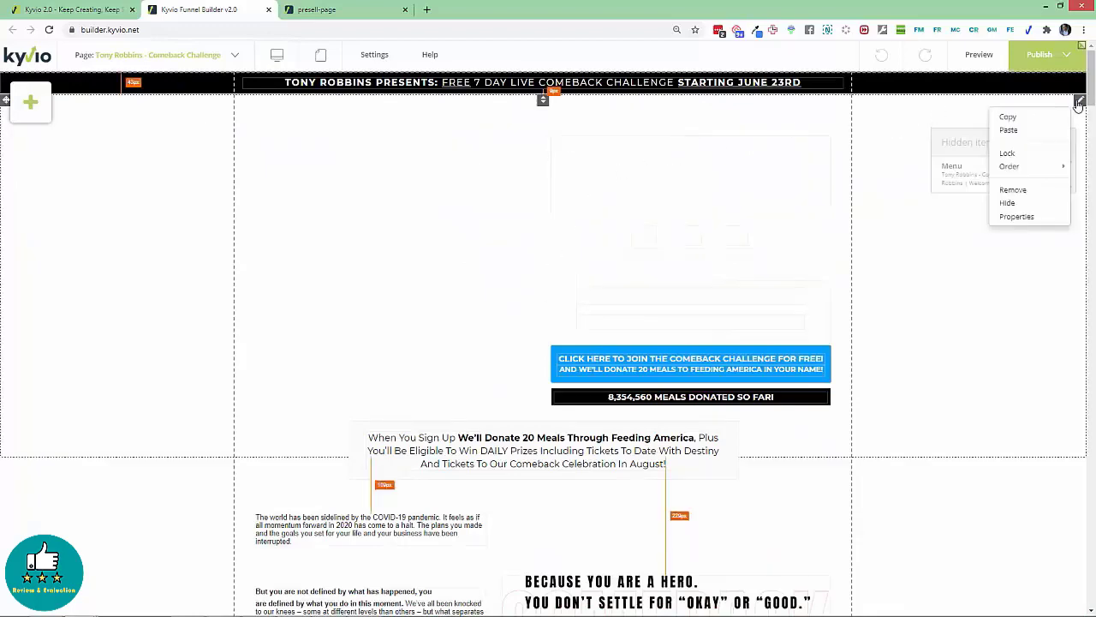
left_click(1032, 217)
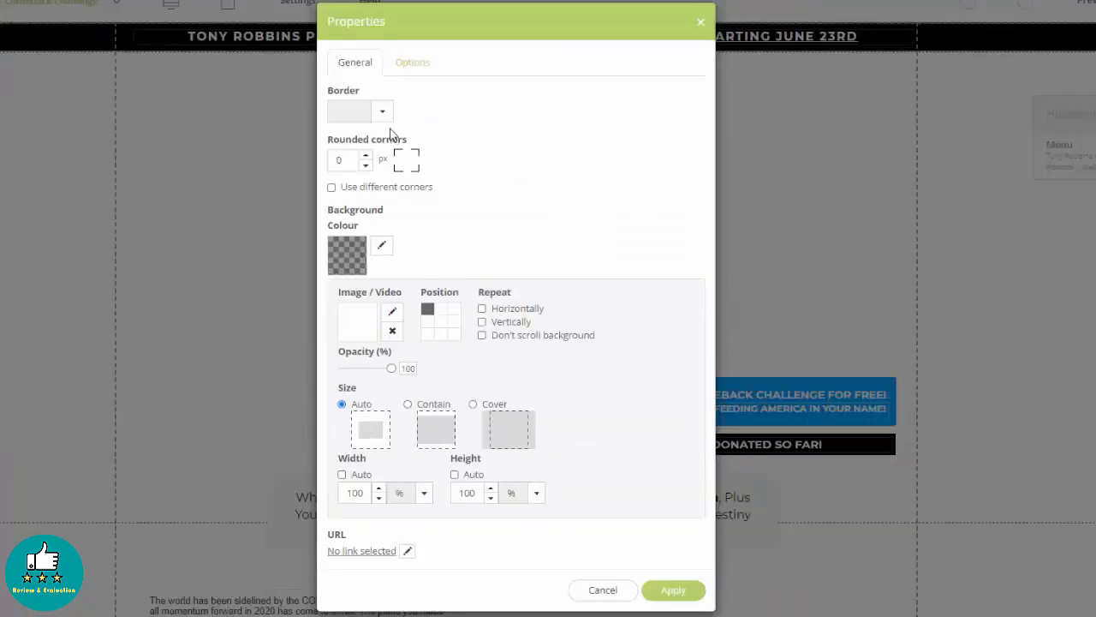
left_click(346, 255)
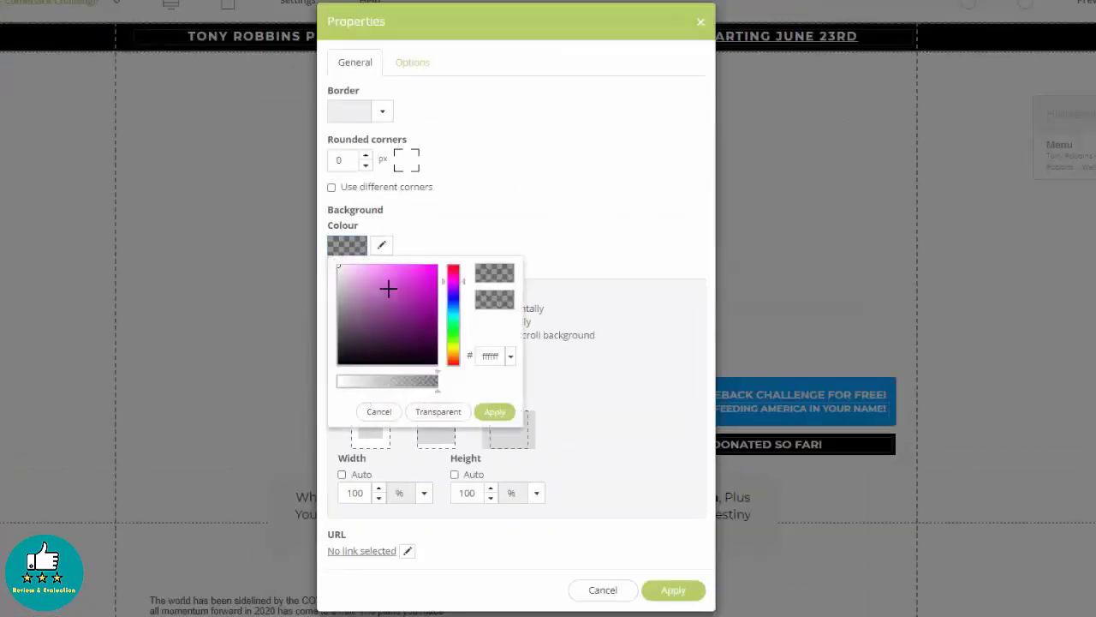
left_click_drag(402, 306, 443, 375)
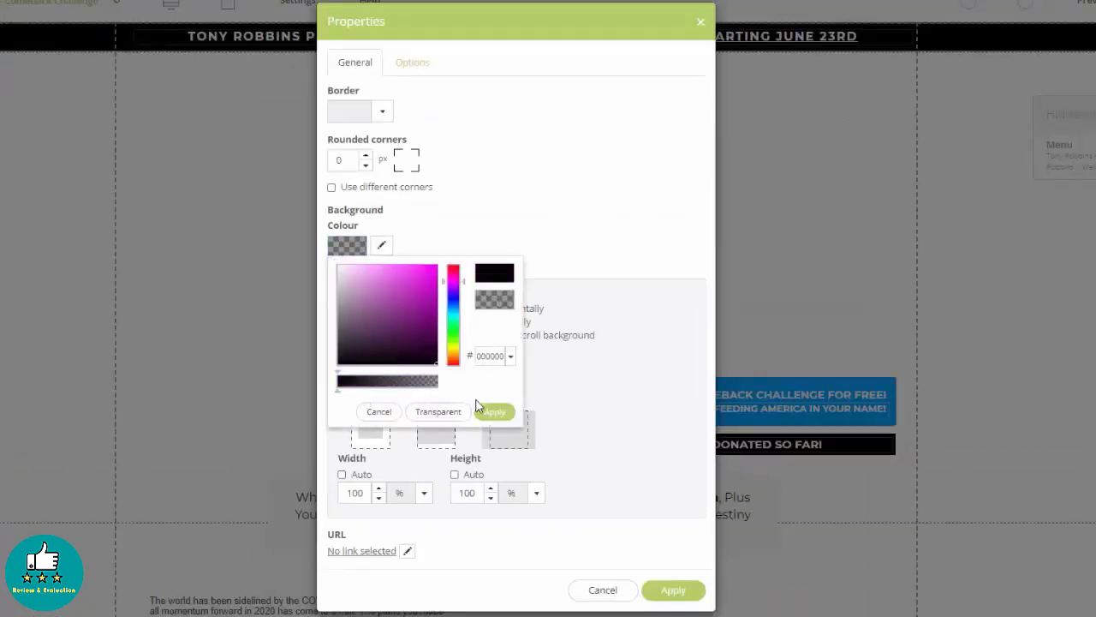
left_click(497, 412)
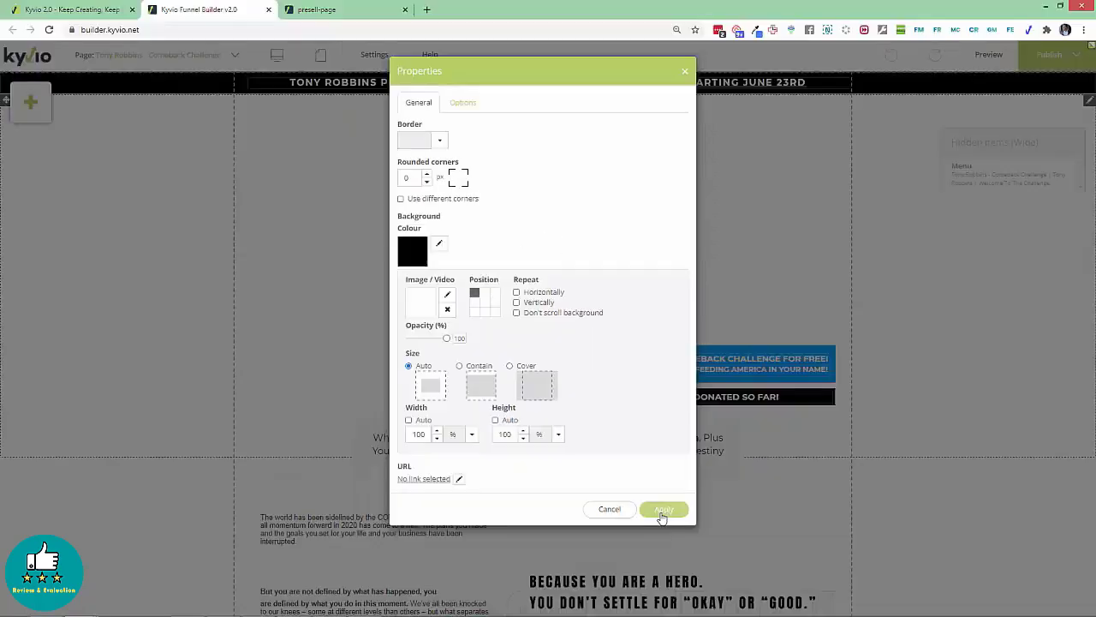
left_click(661, 510)
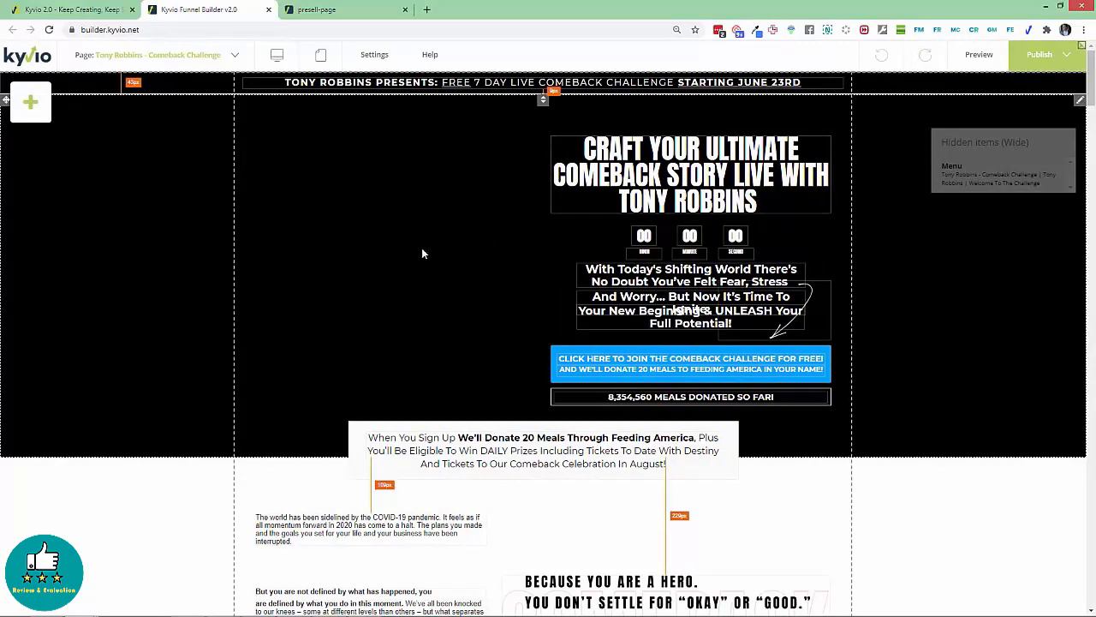
Step: Apply the Normal style to the "are defined by what you do in this moment" paragraph and widen its text box slightly
scroll(452, 362, "down", 4)
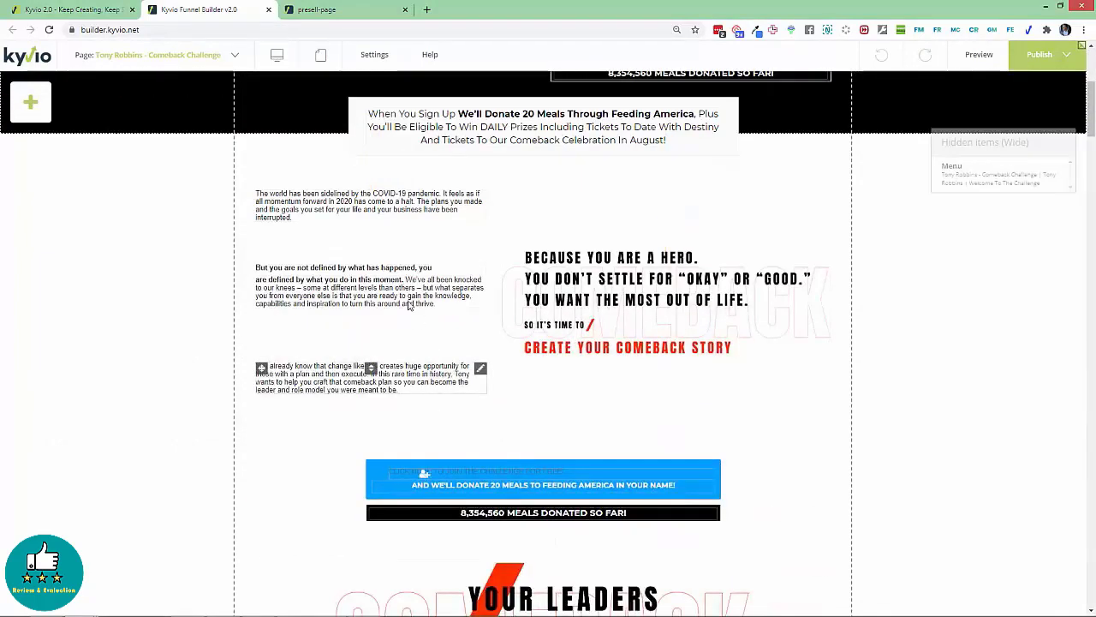
left_click(408, 296)
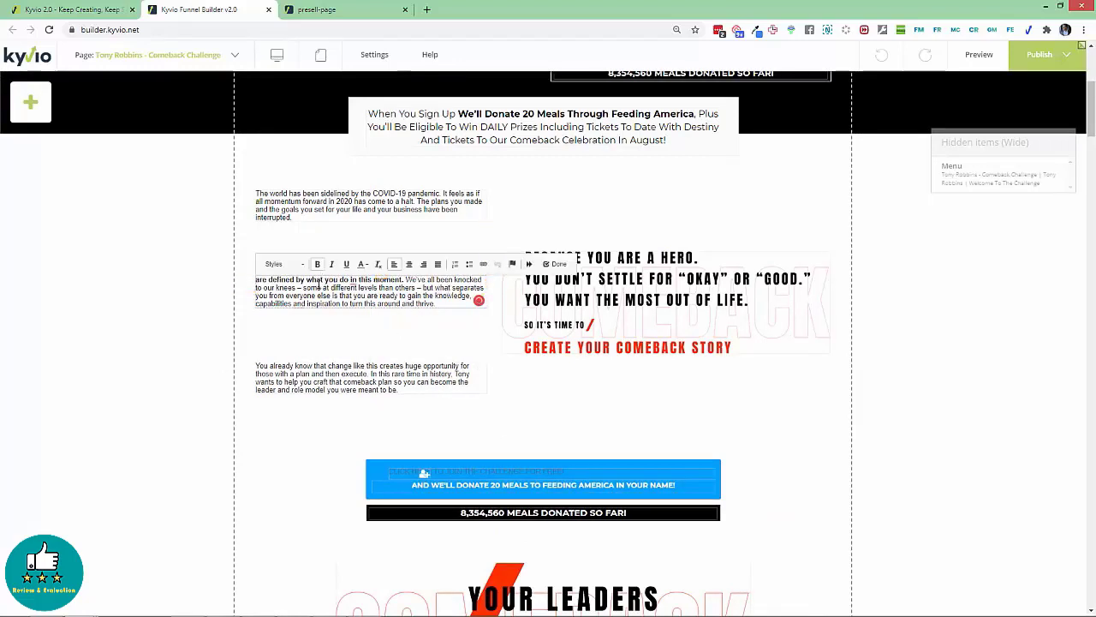
triple_click(319, 283)
left_click(282, 264)
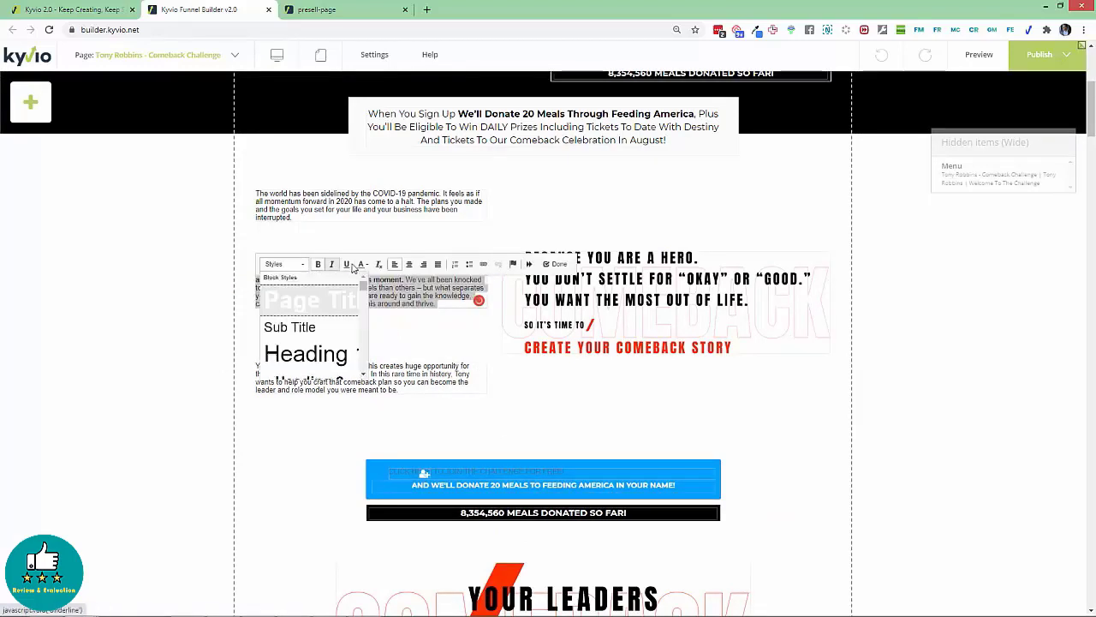
scroll(361, 334, "down", 2)
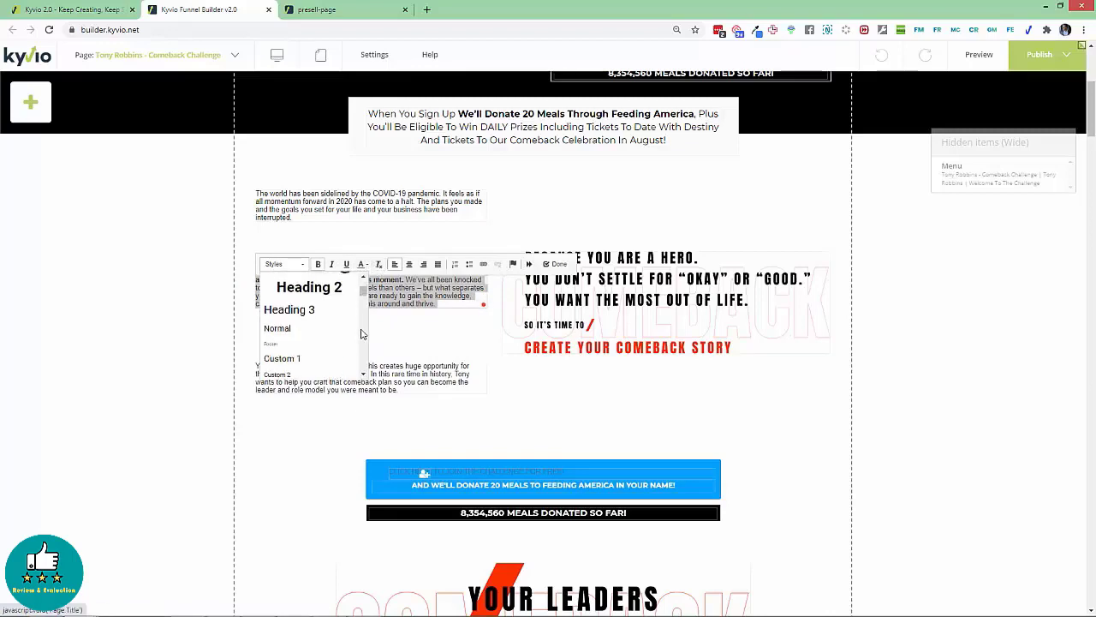
left_click(308, 329)
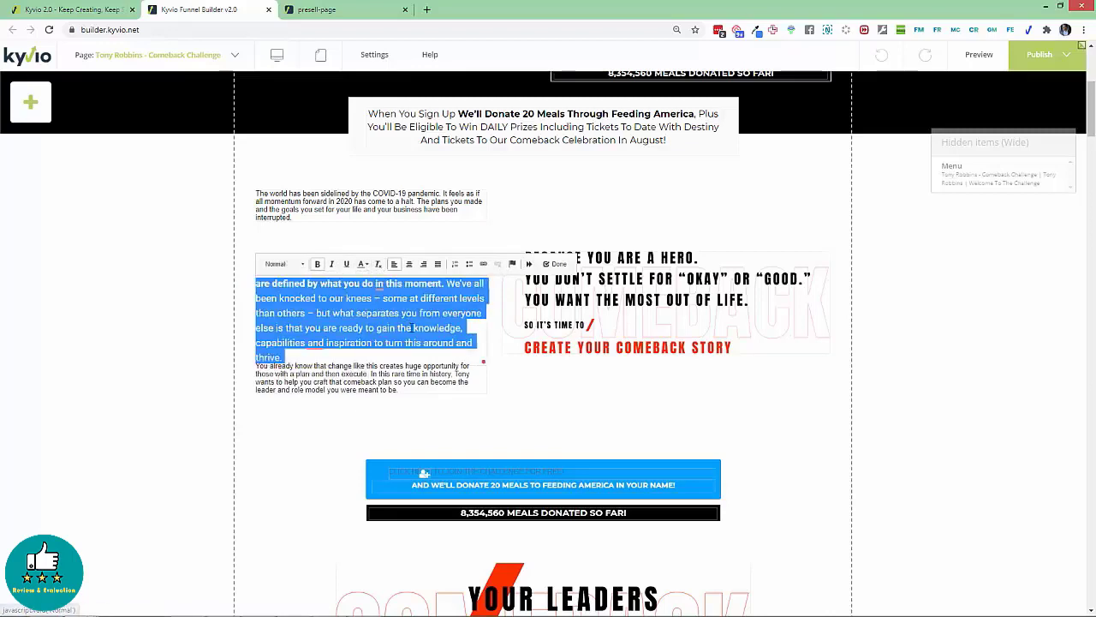
left_click(231, 331)
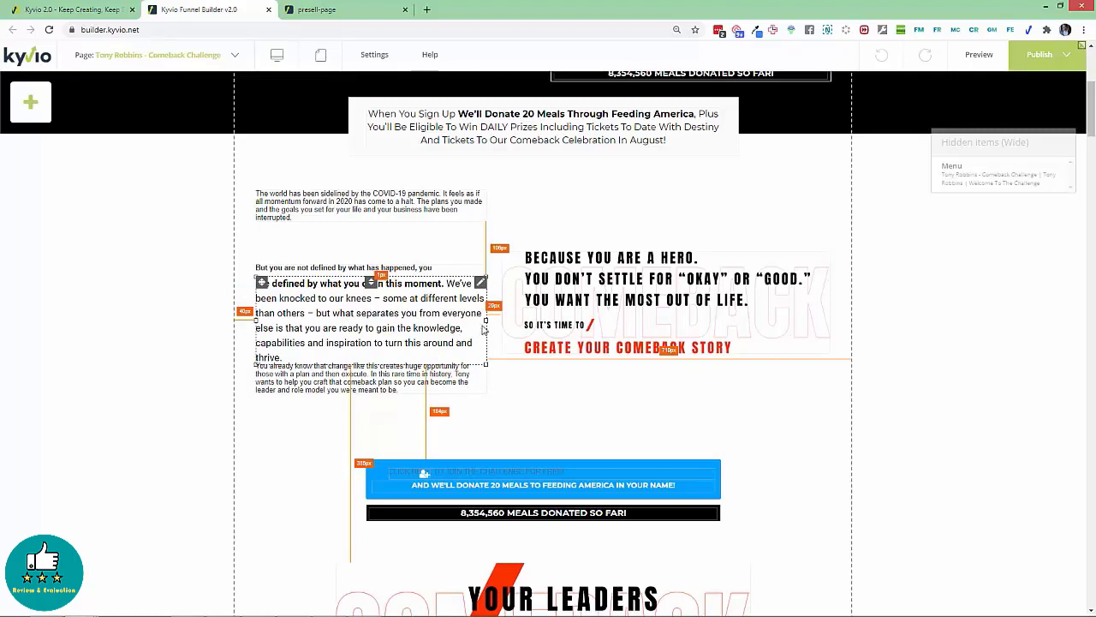
left_click_drag(486, 321, 498, 322)
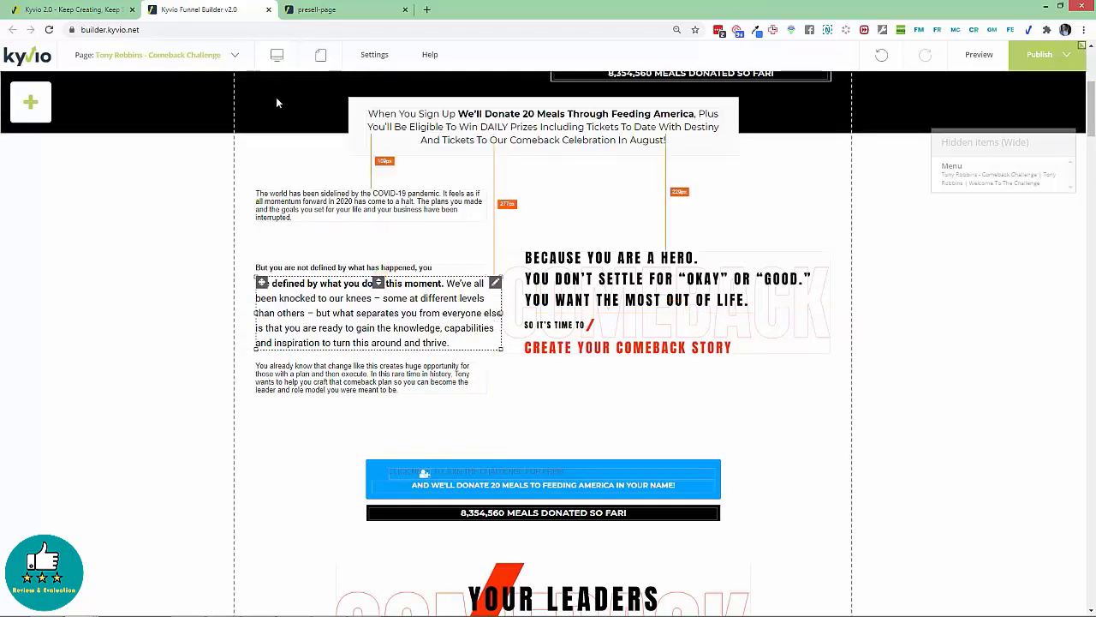
Step: Return to the Smart Funnels edit page of the imported Tony Robbins comeback funnel
left_click(73, 9)
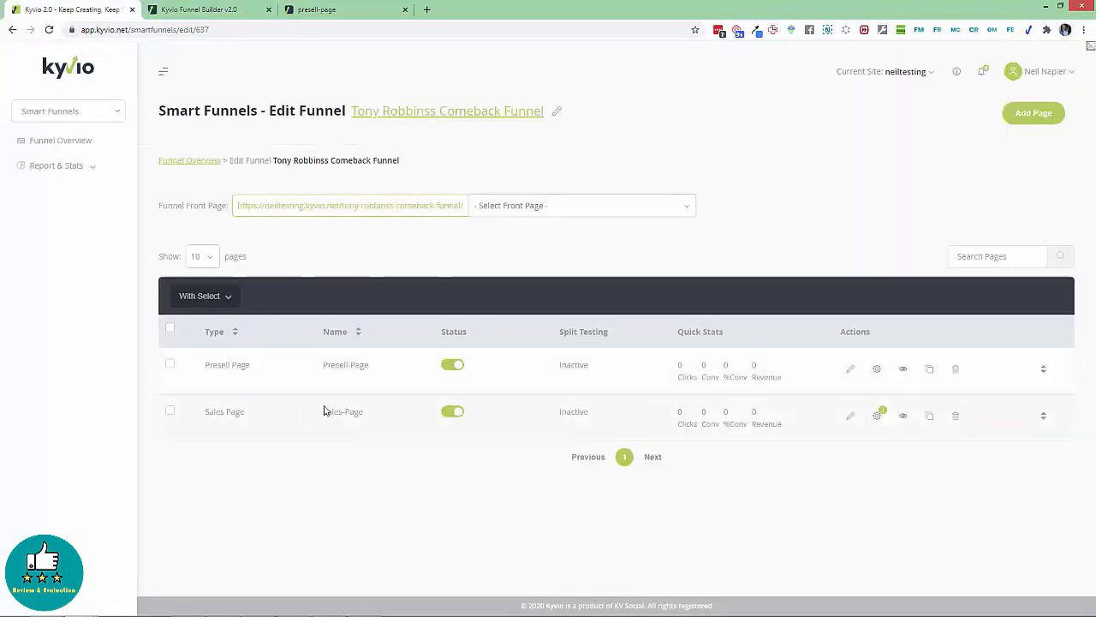